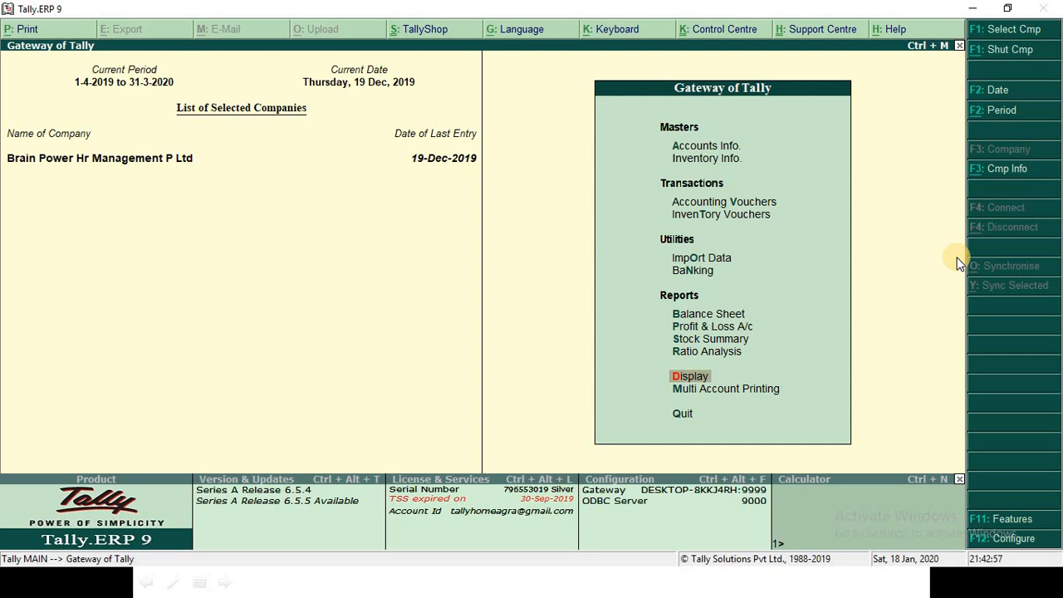
# Step: Open the Purchase Register from the account books display
pyautogui.press('Return')
pyautogui.press('a')
pyautogui.press('p')
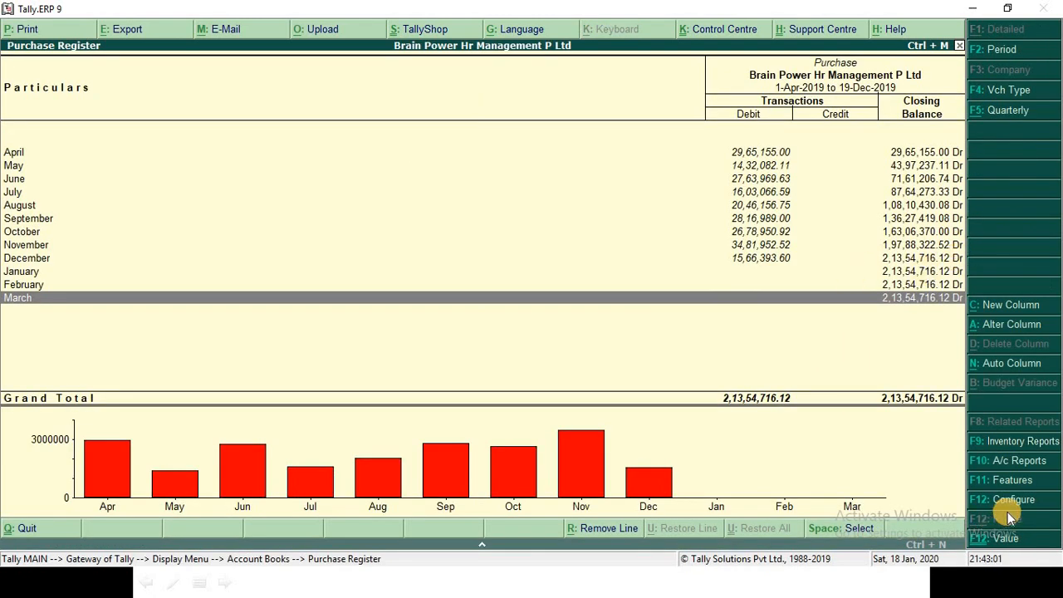
# Step: View the list of December purchase vouchers and return to the monthly summary
pyautogui.press('Up')
pyautogui.press('Up')
pyautogui.press('Up')
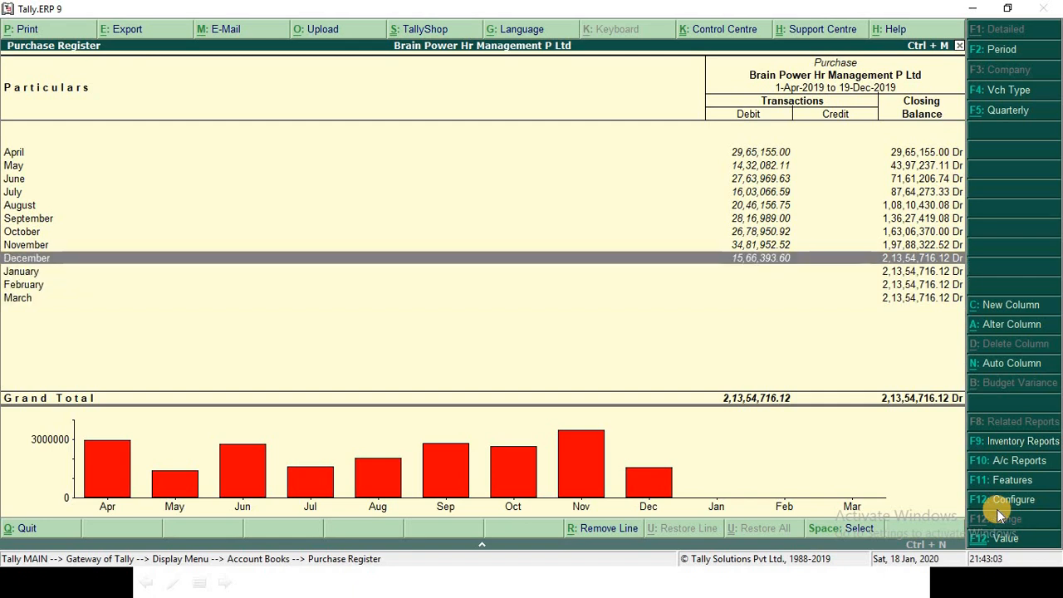
pyautogui.press('Return')
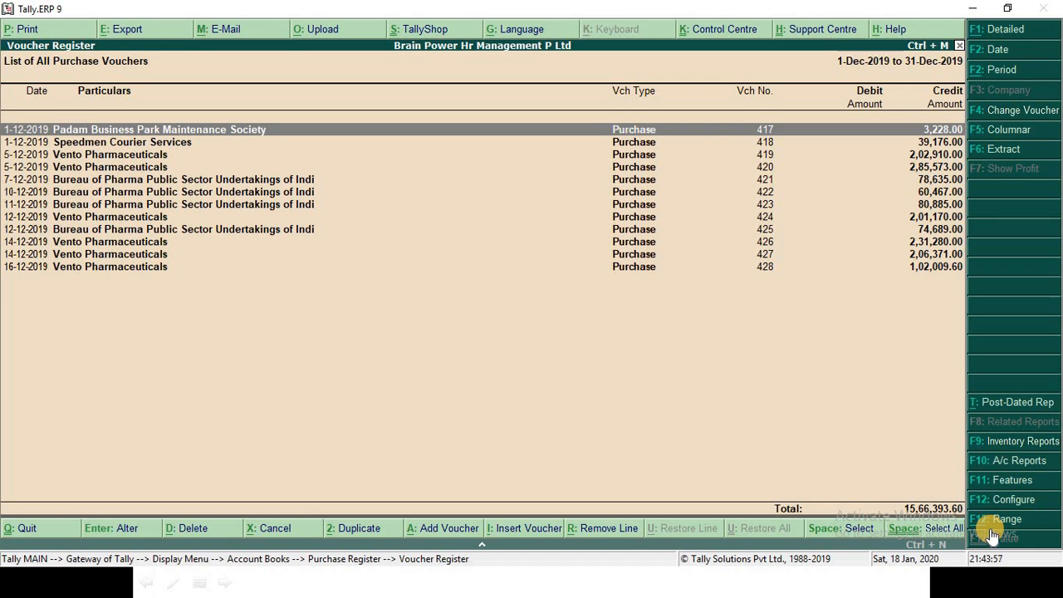
pyautogui.press('Escape')
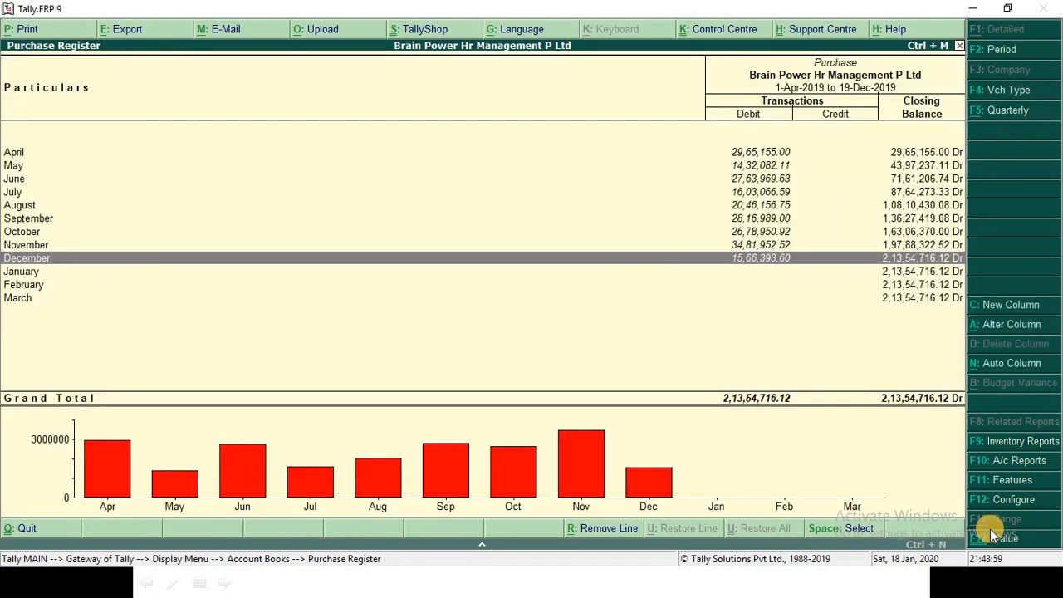
# Step: Reopen the December purchase vouchers and change the period to 1-Apr-2019 to 19-Dec-2019
pyautogui.press('Return')
pyautogui.press('F2')
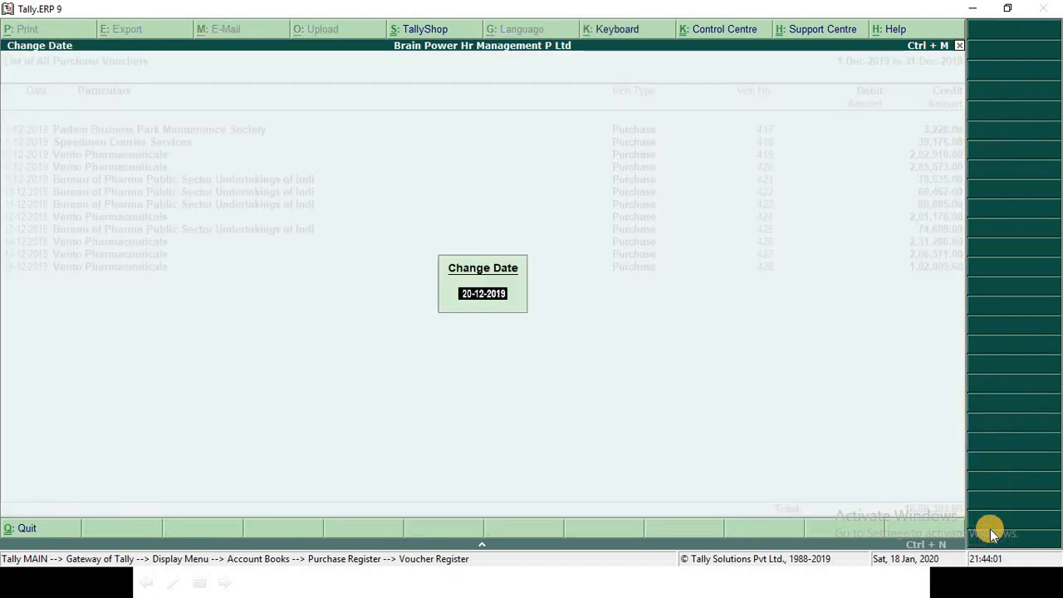
pyautogui.press('BackSpace')
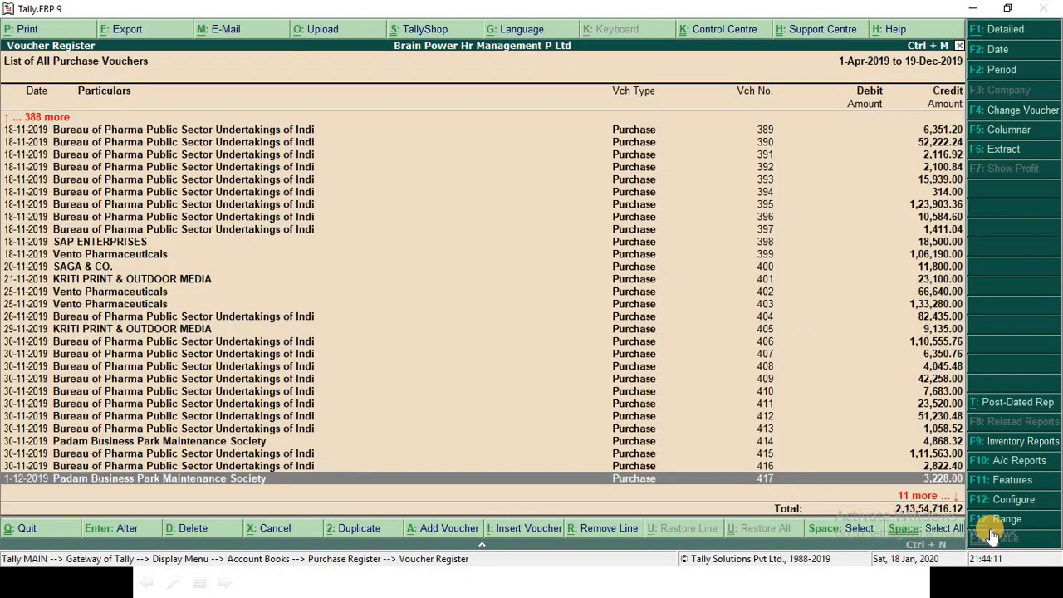
# Step: Look back through the purchase voucher list from 1 December to the end of October 2019 to examine the different parties
pyautogui.press('Up')
pyautogui.press('Up')
pyautogui.press('Up')
pyautogui.press('Up')
pyautogui.press('Up')
pyautogui.press('Up')
pyautogui.press('Up')
pyautogui.press('Up')
pyautogui.press('Up')
pyautogui.press('Up')
pyautogui.press('Up')
pyautogui.press('Up')
pyautogui.press('Up')
pyautogui.press('Up')
pyautogui.press('Up')
pyautogui.press('Up')
pyautogui.press('Up')
pyautogui.press('Up')
pyautogui.press('Up')
pyautogui.press('Up')
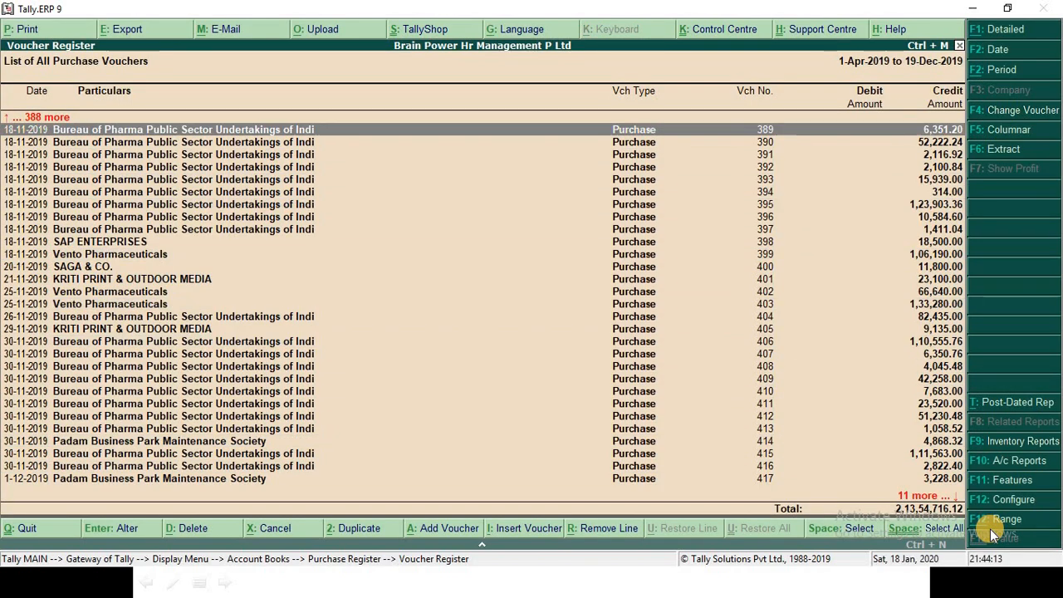
pyautogui.press('Up')
pyautogui.press('Up')
pyautogui.press('Up')
pyautogui.press('Up')
pyautogui.press('Up')
pyautogui.press('Up')
pyautogui.press('Up')
pyautogui.press('Up')
pyautogui.press('Up')
pyautogui.press('Up')
pyautogui.press('Up')
pyautogui.press('Up')
pyautogui.press('Up')
pyautogui.press('Up')
pyautogui.press('Up')
pyautogui.press('Up')
pyautogui.press('Up')
pyautogui.press('Up')
pyautogui.press('Up')
pyautogui.press('Up')
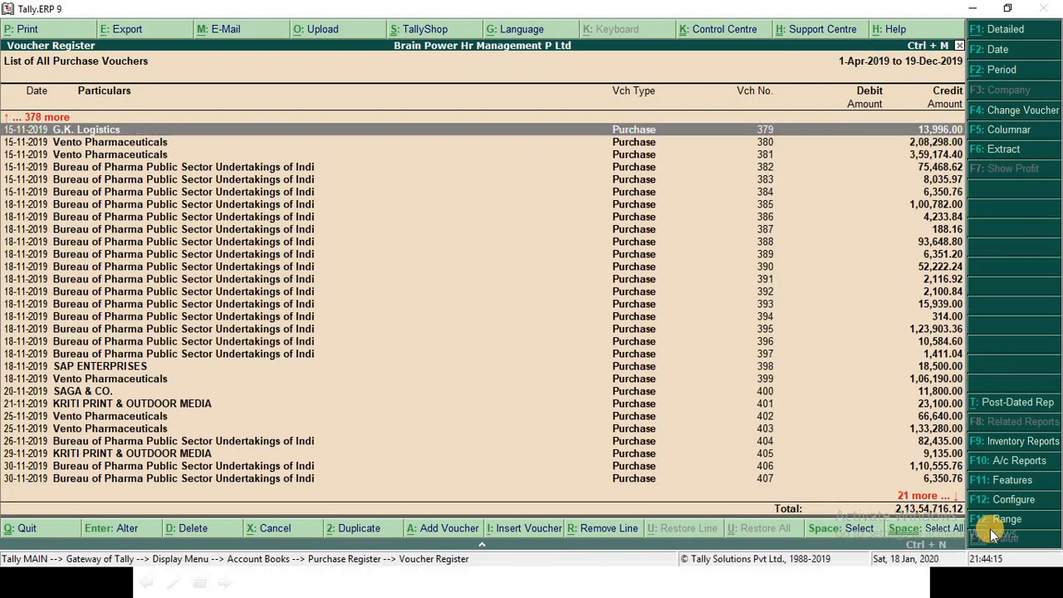
pyautogui.press('Up')
pyautogui.press('Up')
pyautogui.press('Up')
pyautogui.press('Up')
pyautogui.press('Up')
pyautogui.press('Up')
pyautogui.press('Up')
pyautogui.press('Up')
pyautogui.press('Up')
pyautogui.press('Up')
pyautogui.press('Up')
pyautogui.press('Down')
pyautogui.press('Down')
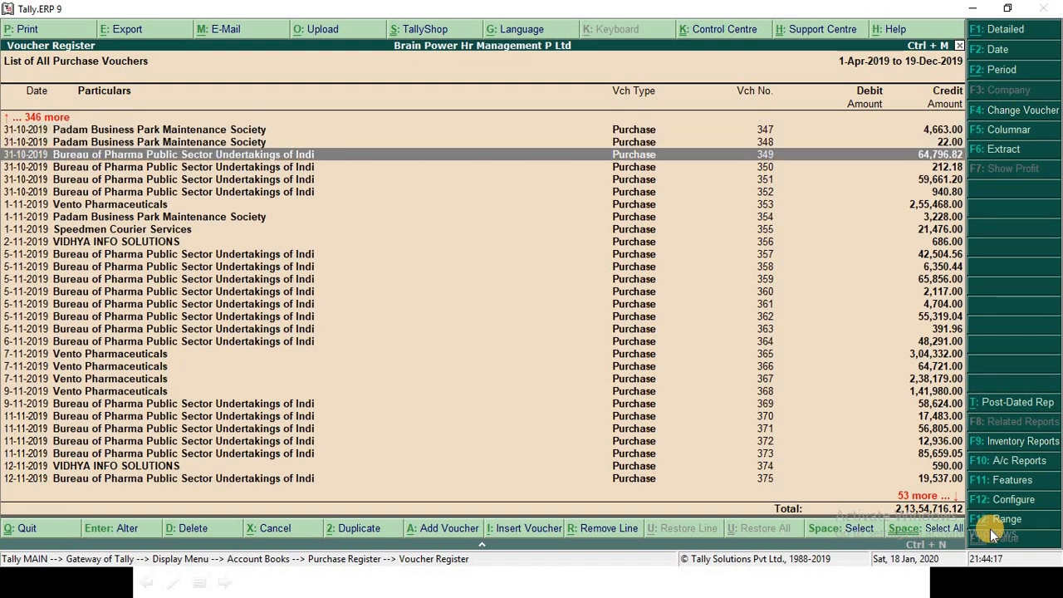
pyautogui.press('Down')
pyautogui.press('Down')
pyautogui.press('Down')
pyautogui.press('Down')
pyautogui.press('Down')
pyautogui.press('Down')
pyautogui.press('Down')
pyautogui.press('Down')
pyautogui.press('Down')
pyautogui.press('Down')
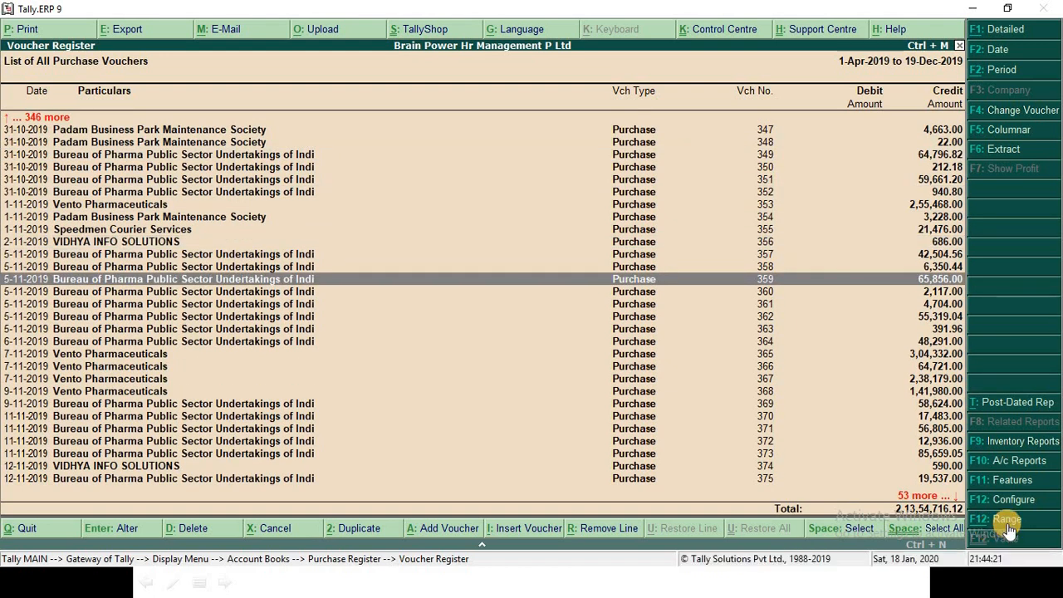
# Step: Start a range filter on the voucher list with Voucher as the type of information
pyautogui.click(1007, 521)
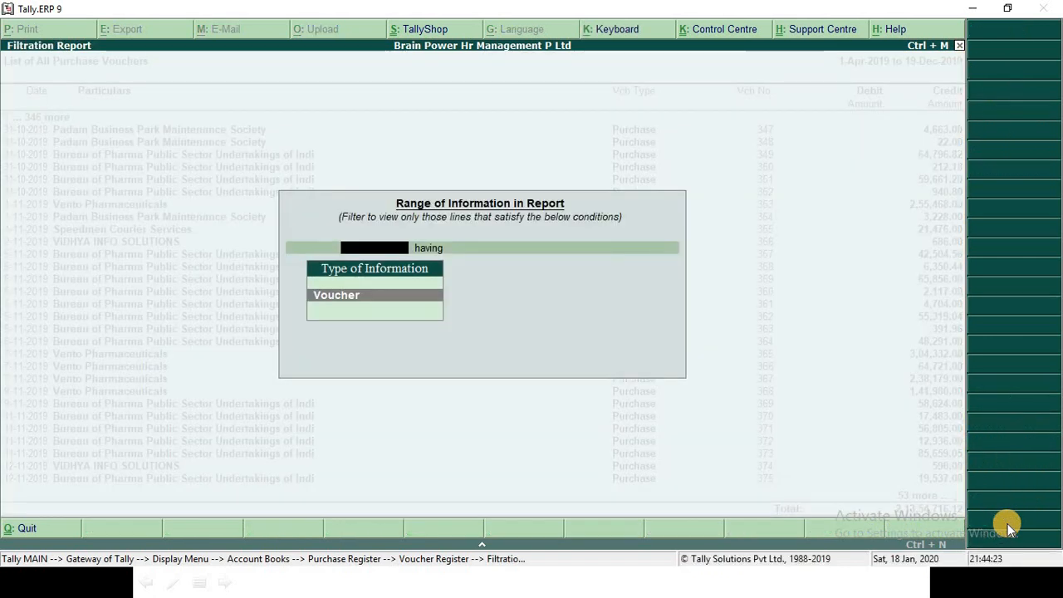
pyautogui.press('Return')
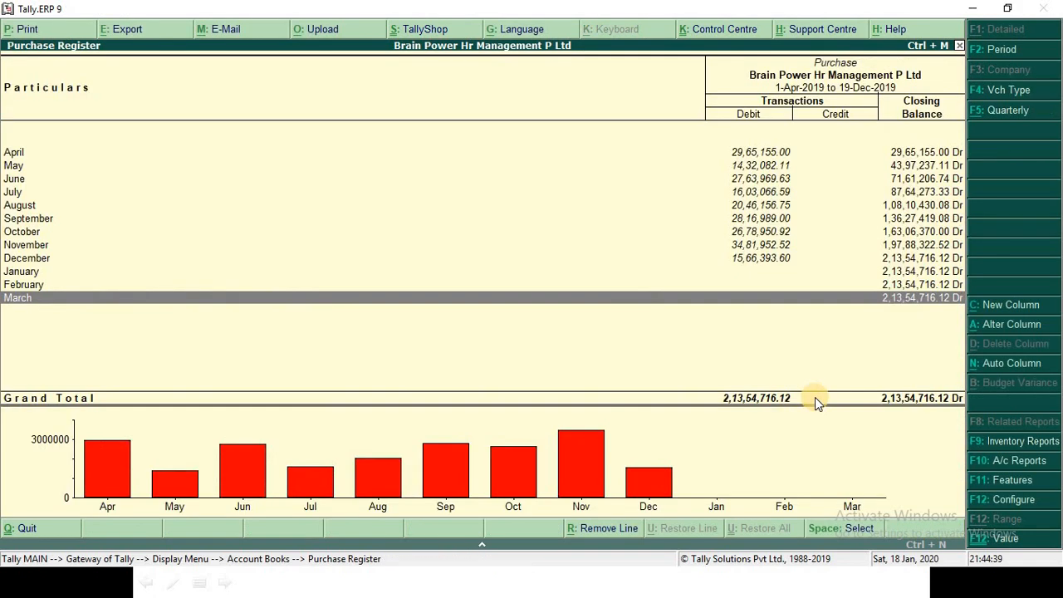
# Step: Open the July purchase vouchers from the Purchase Register's monthly summary
pyautogui.press('Up')
pyautogui.press('Up')
pyautogui.press('Up')
pyautogui.press('Up')
pyautogui.press('Up')
pyautogui.press('Up')
pyautogui.press('Up')
pyautogui.press('Up')
pyautogui.press('Up')
pyautogui.press('Up')
pyautogui.press('Up')
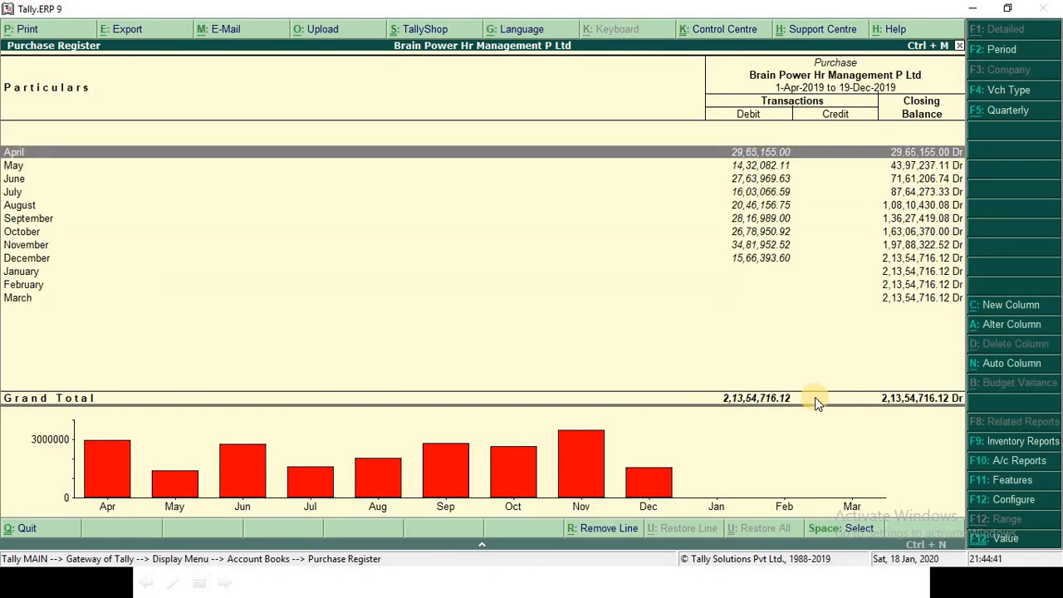
pyautogui.press('Down')
pyautogui.press('Down')
pyautogui.press('Down')
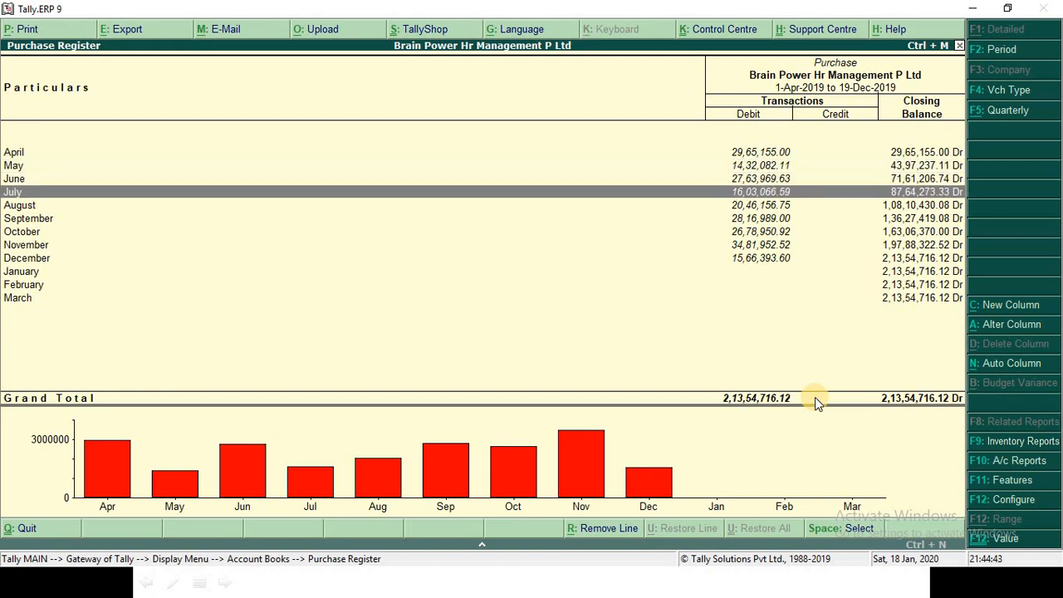
pyautogui.press('Return')
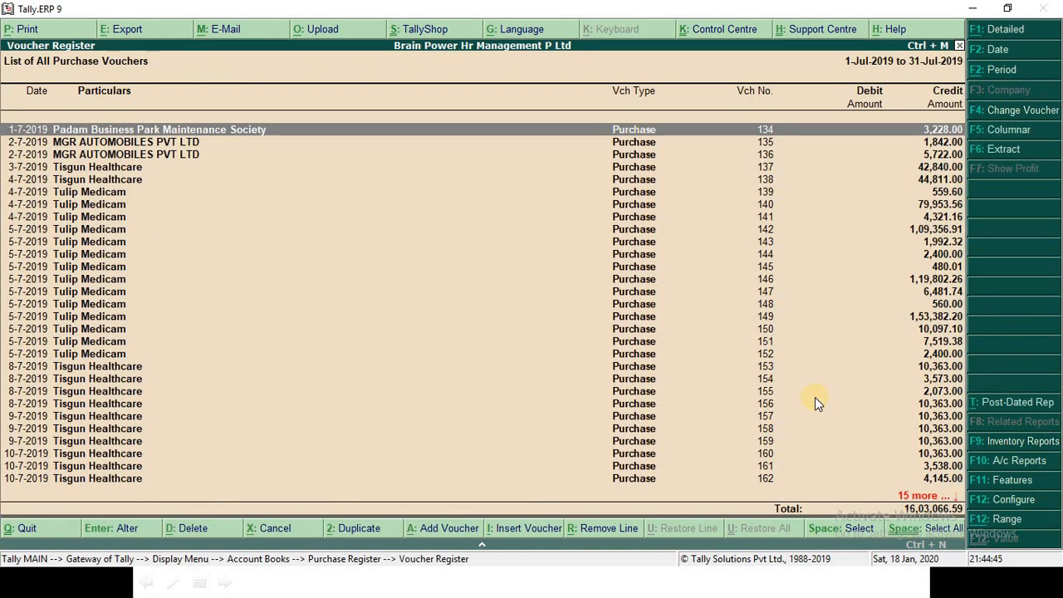
# Step: Change the voucher list's period to 1-Jul-2019 to 19-Dec-2019
pyautogui.press('F2')
pyautogui.press('Return')
pyautogui.press('BackSpace')
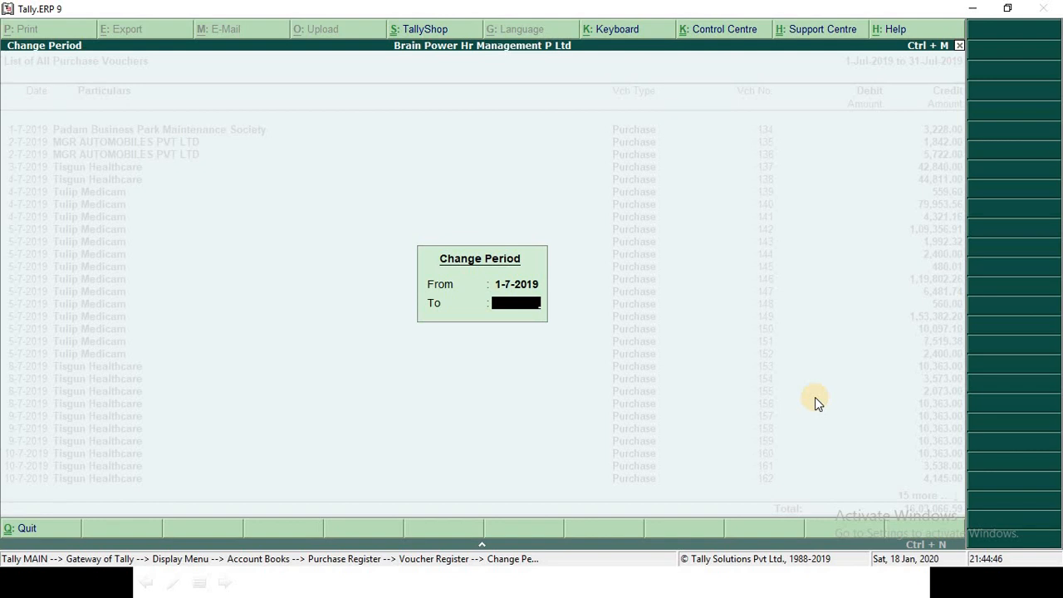
pyautogui.press('Return')
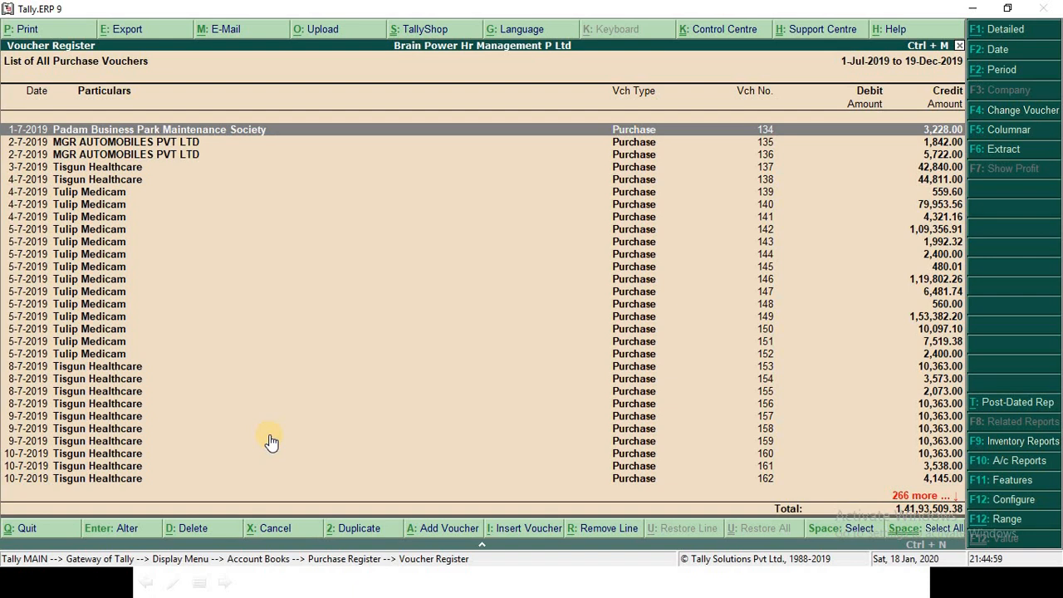
# Step: Look through the particulars available for a Voucher condition in the report's range filter, from Actual Qty to Instrument Date
pyautogui.hotkey('alt', 'F12')
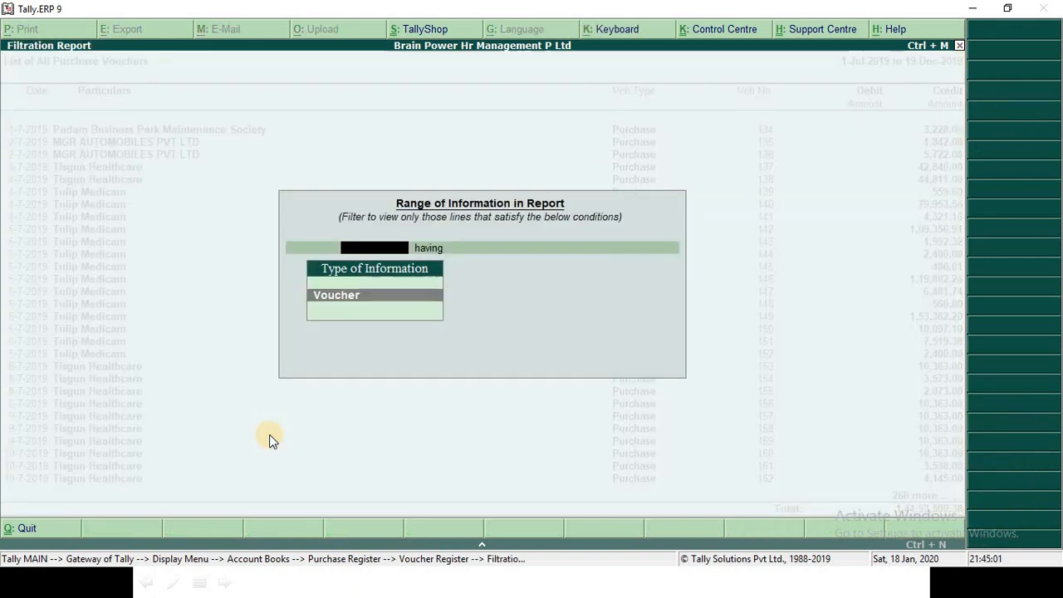
pyautogui.press('Return')
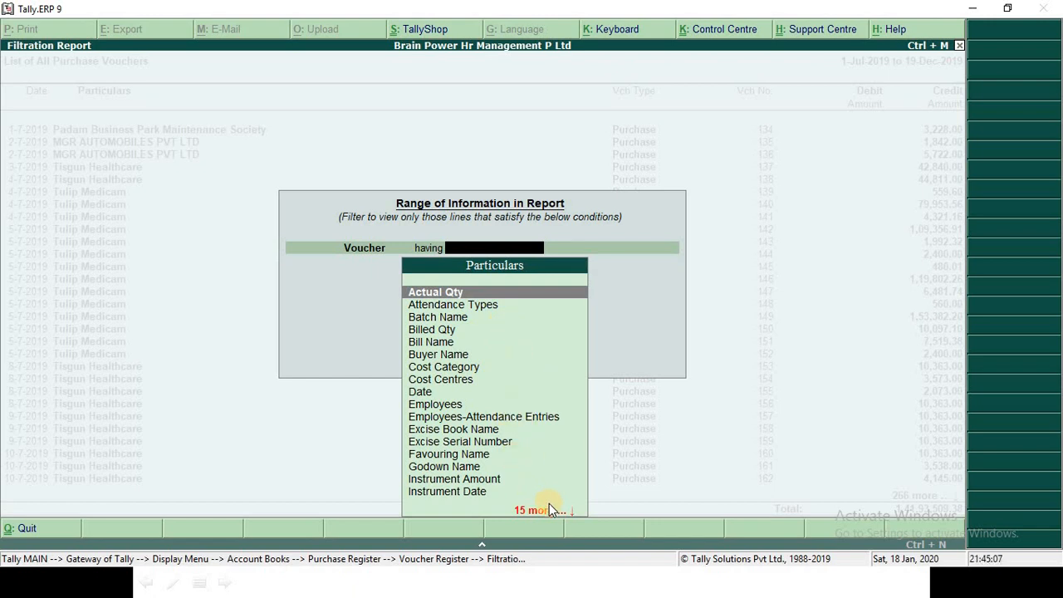
pyautogui.press('Down')
pyautogui.press('Down')
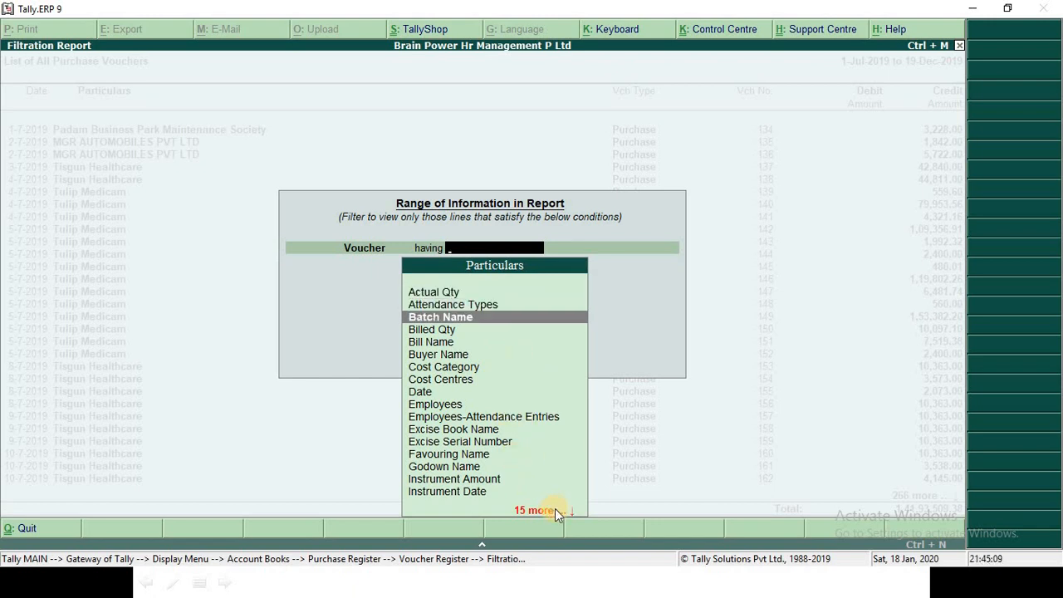
pyautogui.press('Up')
pyautogui.press('Up')
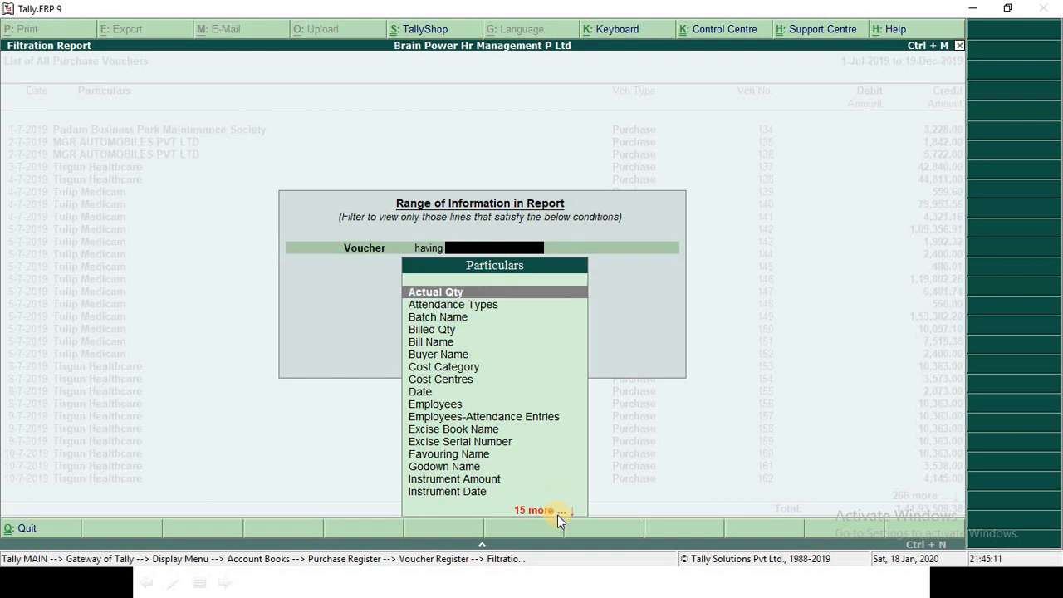
pyautogui.press('Down')
pyautogui.press('Down')
pyautogui.press('Down')
pyautogui.press('Down')
pyautogui.press('Down')
pyautogui.press('Down')
pyautogui.press('Down')
pyautogui.press('Down')
pyautogui.press('Down')
pyautogui.press('Down')
pyautogui.press('Down')
pyautogui.press('Down')
pyautogui.press('Down')
pyautogui.press('Down')
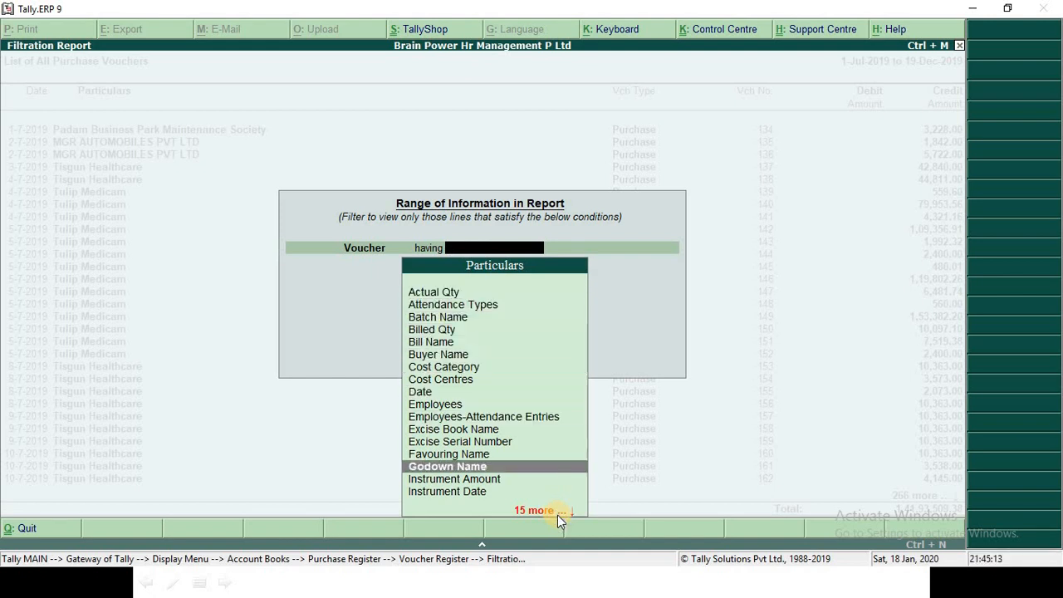
pyautogui.press('Down')
pyautogui.press('Down')
pyautogui.press('Up')
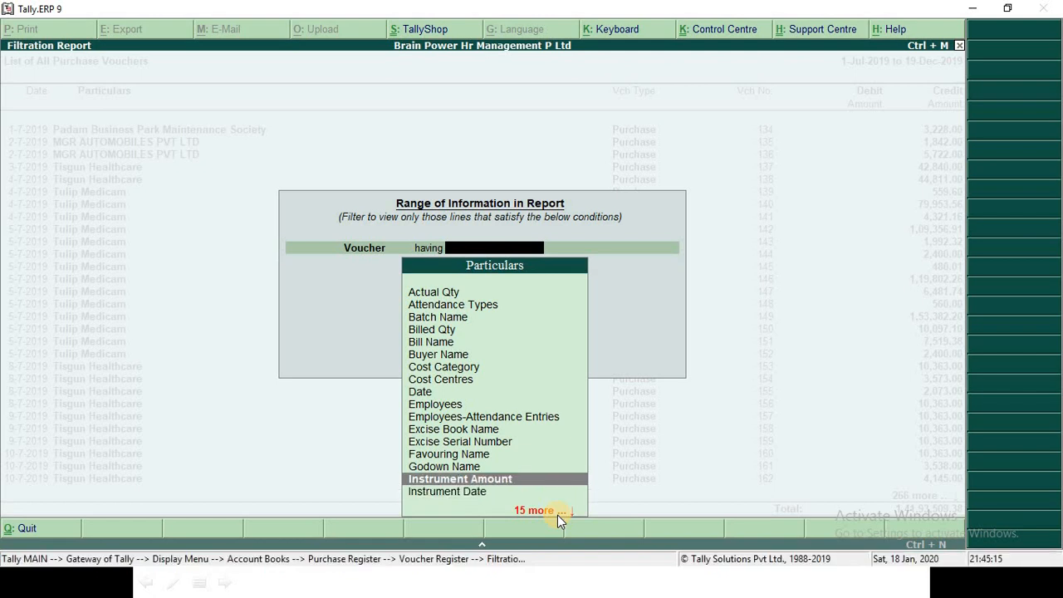
pyautogui.press('Down')
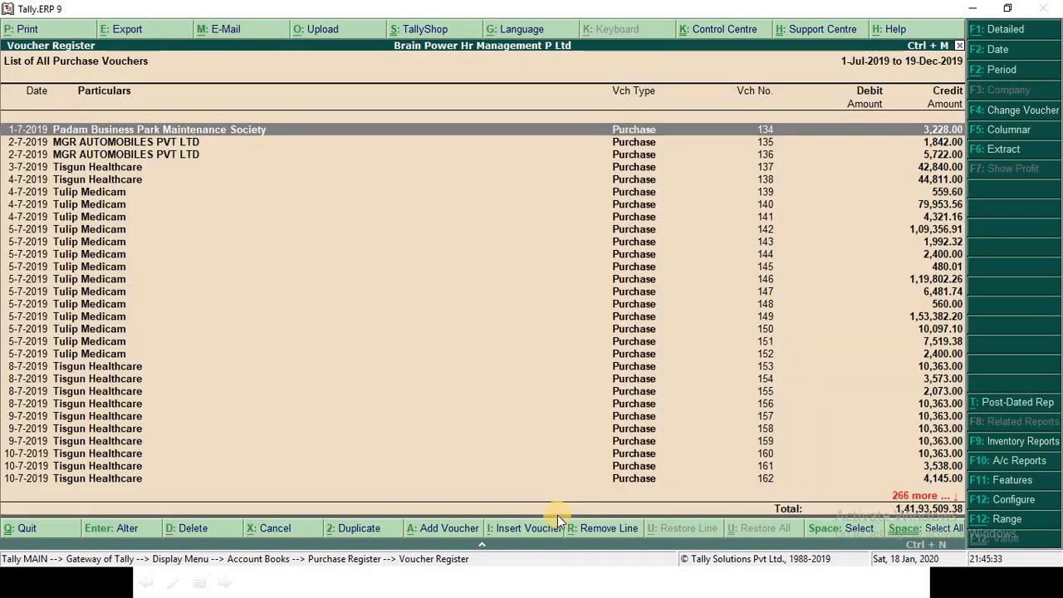
# Step: Start a range filter on the purchase vouchers for Voucher having Ledgers
pyautogui.hotkey('alt', 'F12')
pyautogui.press('Return')
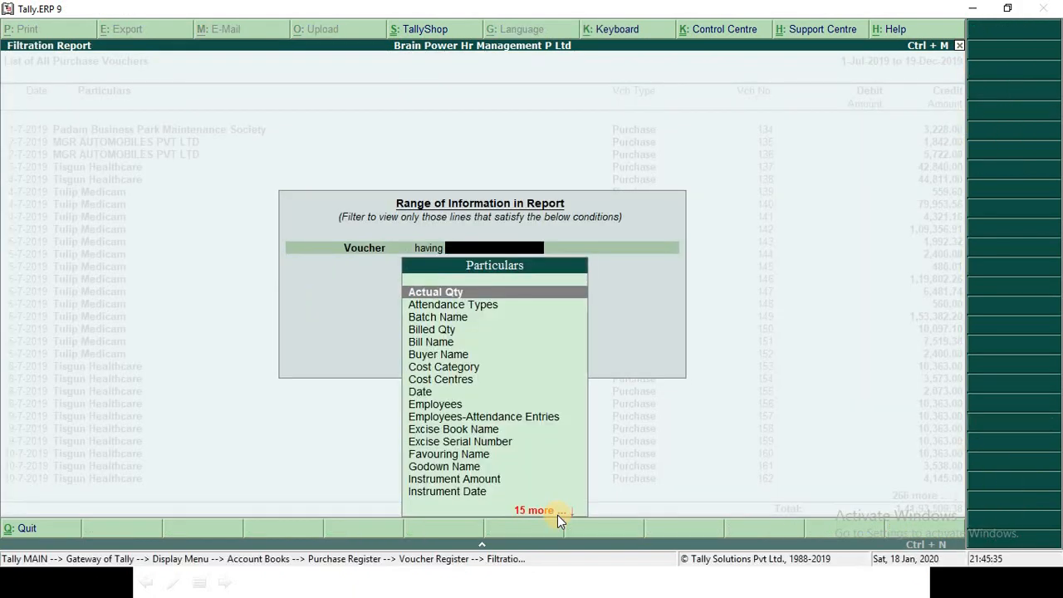
pyautogui.write('led')
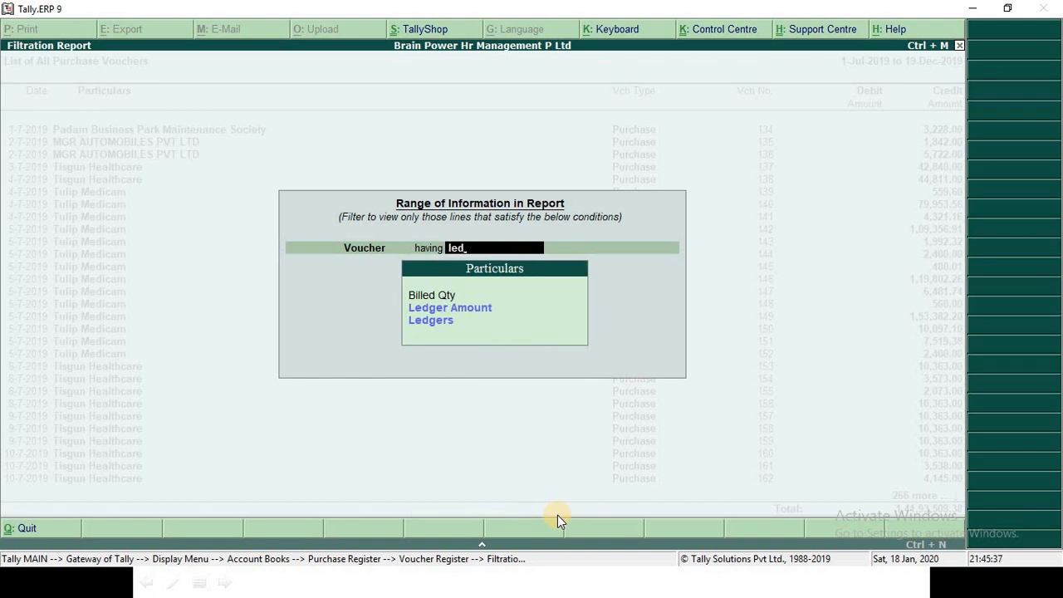
pyautogui.press('Down')
pyautogui.press('Down')
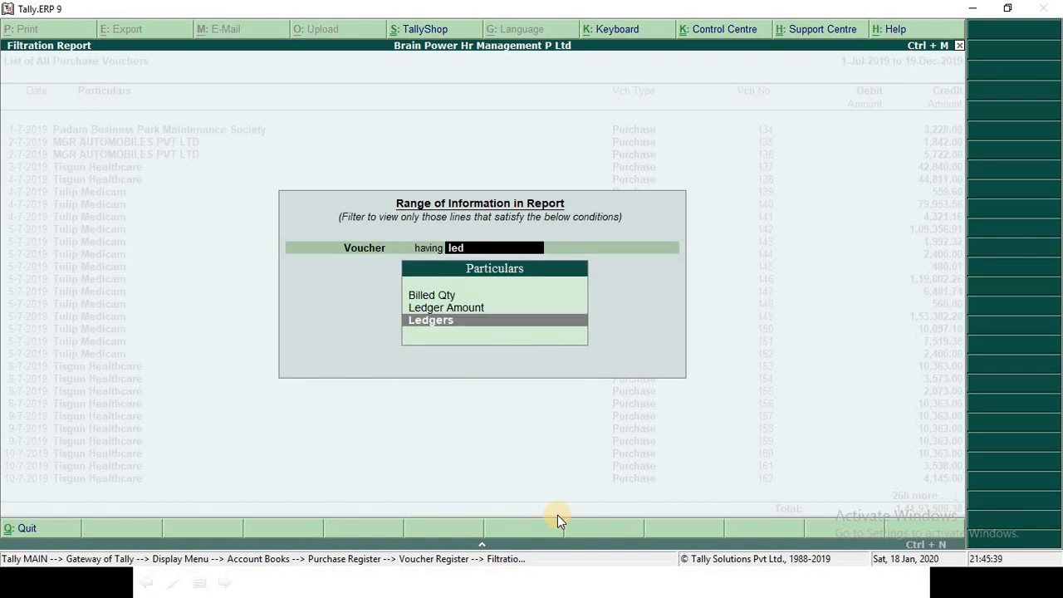
pyautogui.press('Return')
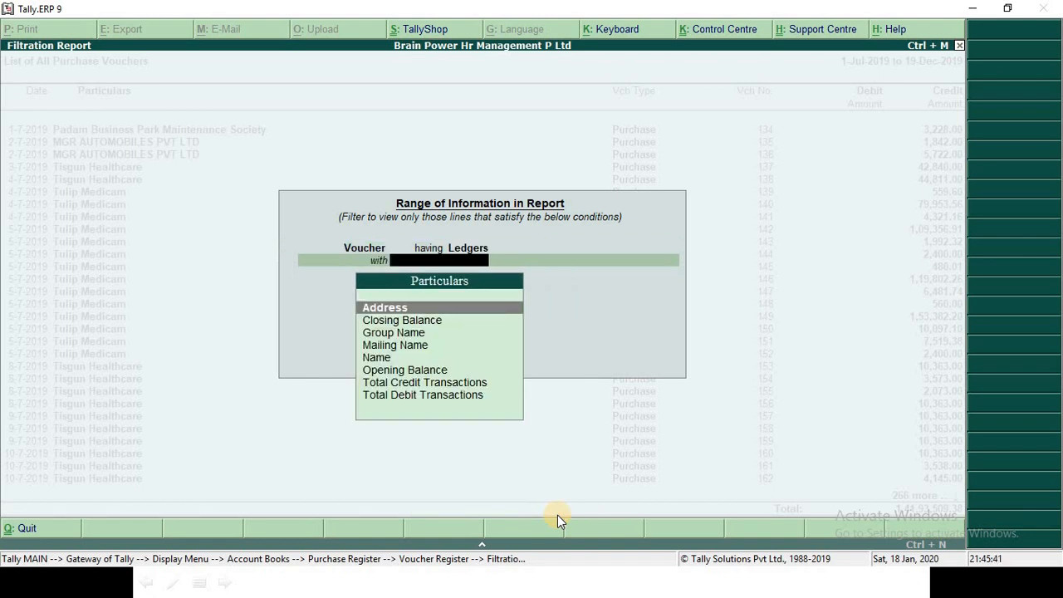
# Step: Set the ledger condition of the filter to Name
pyautogui.press('Down')
pyautogui.press('Down')
pyautogui.press('Up')
pyautogui.press('Up')
pyautogui.press('Down')
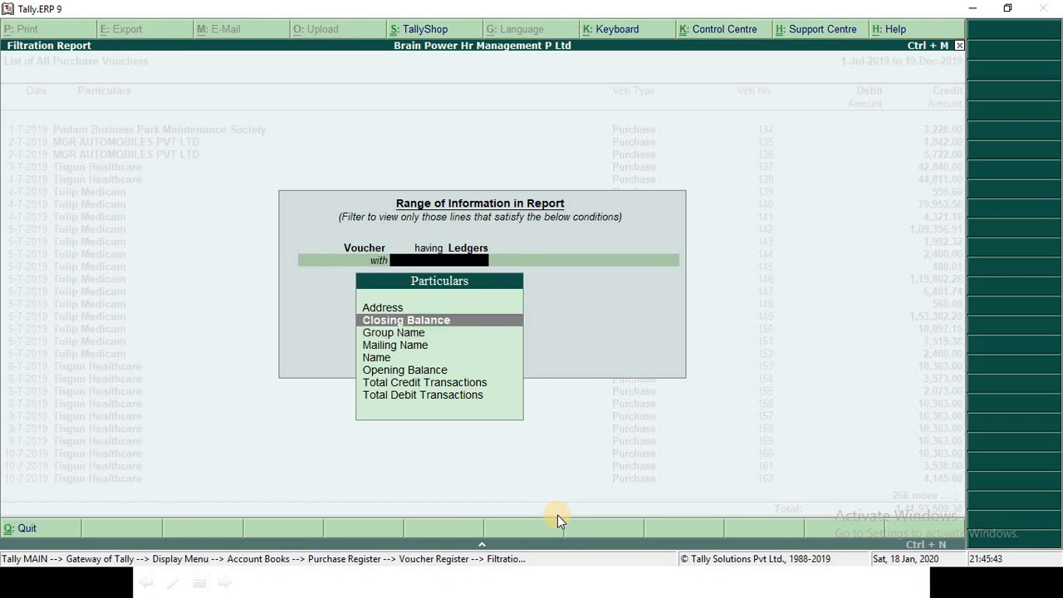
pyautogui.press('Down')
pyautogui.press('Down')
pyautogui.press('Down')
pyautogui.press('Down')
pyautogui.press('Down')
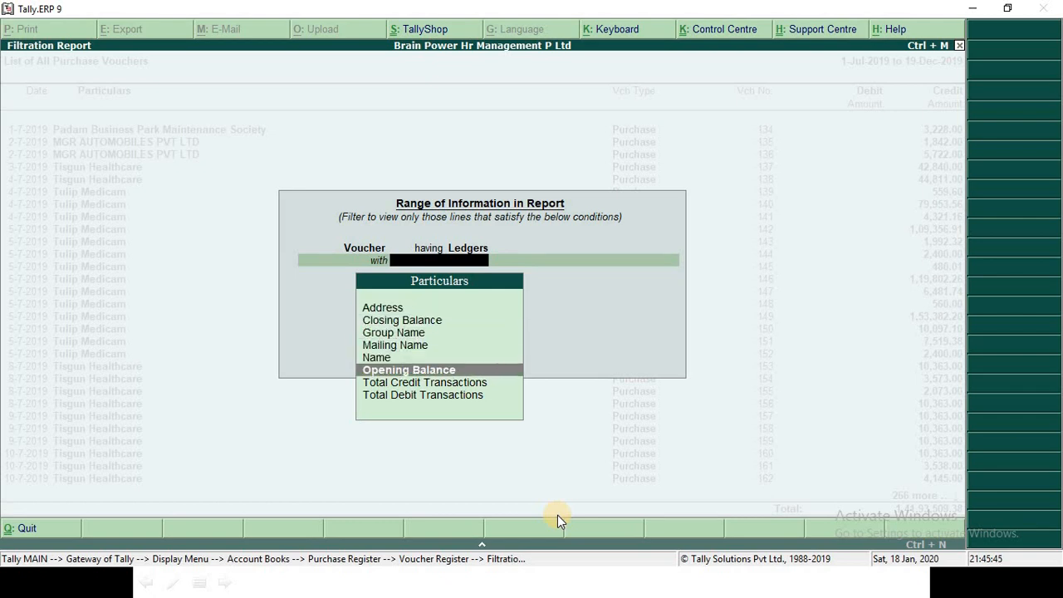
pyautogui.press('Up')
pyautogui.press('Up')
pyautogui.press('Return')
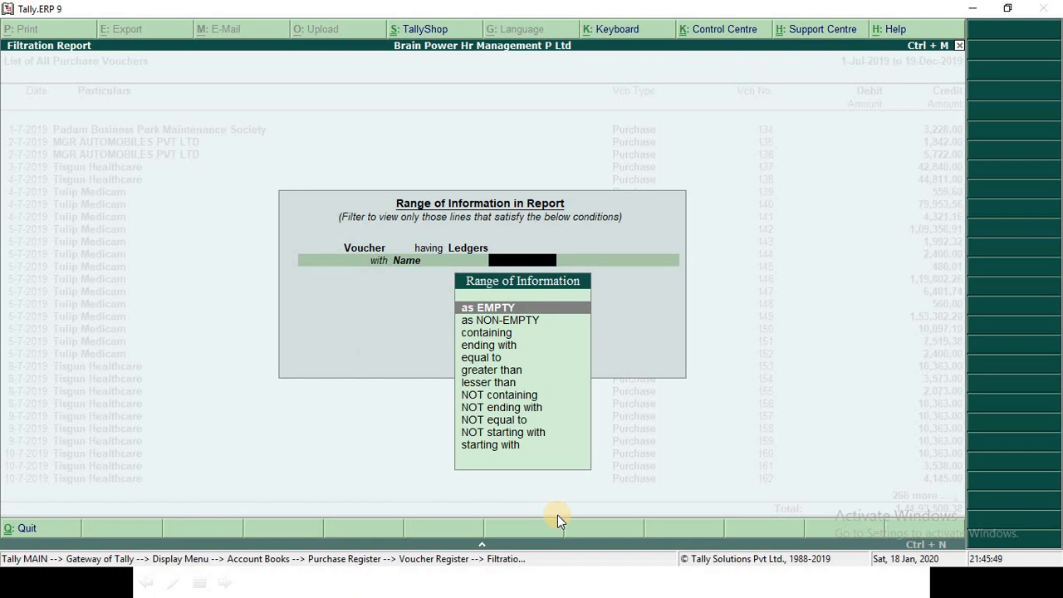
# Step: Set the name condition to containing "tulip" and apply the filter
pyautogui.write('con')
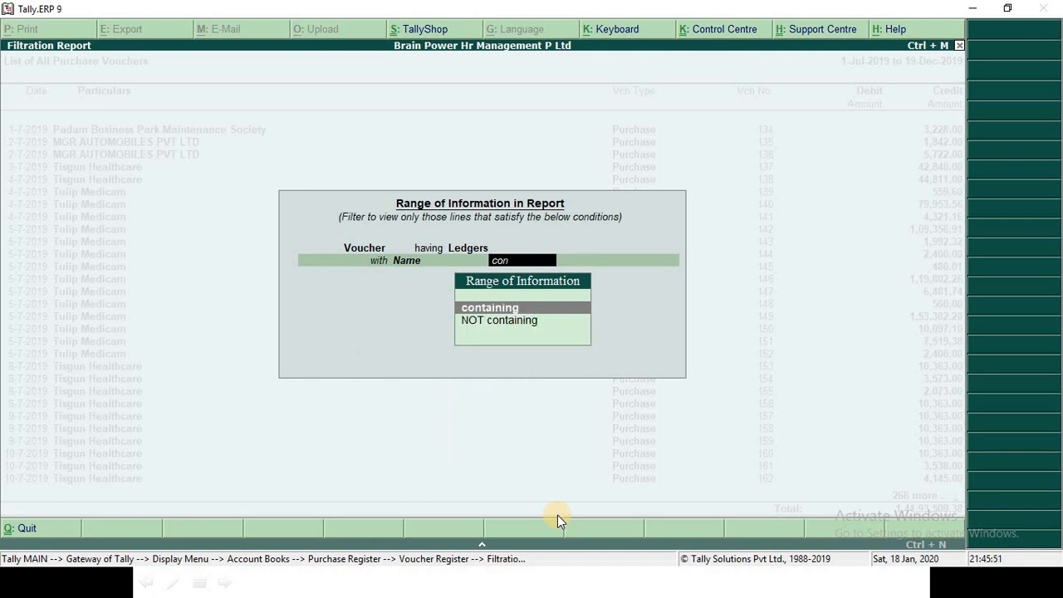
pyautogui.press('BackSpace')
pyautogui.press('BackSpace')
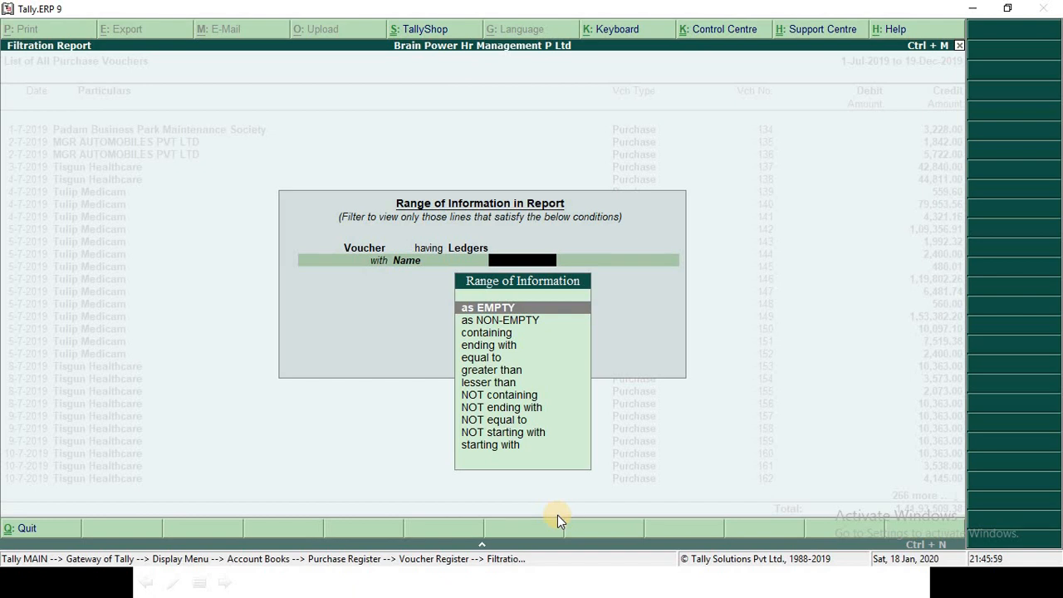
pyautogui.press('Down')
pyautogui.press('Down')
pyautogui.press('Return')
pyautogui.write('tulip')
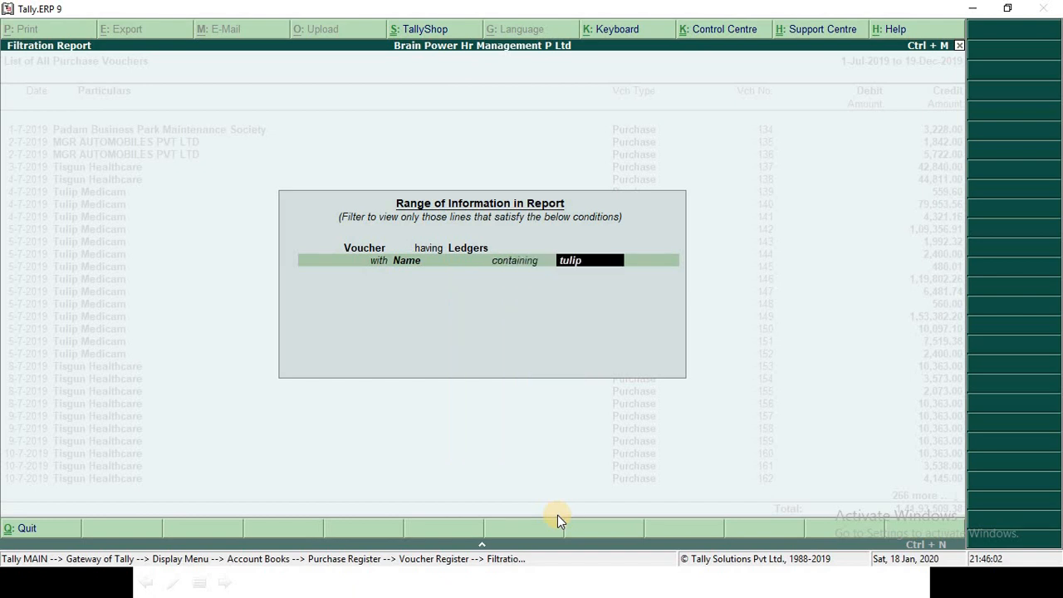
pyautogui.press('Return')
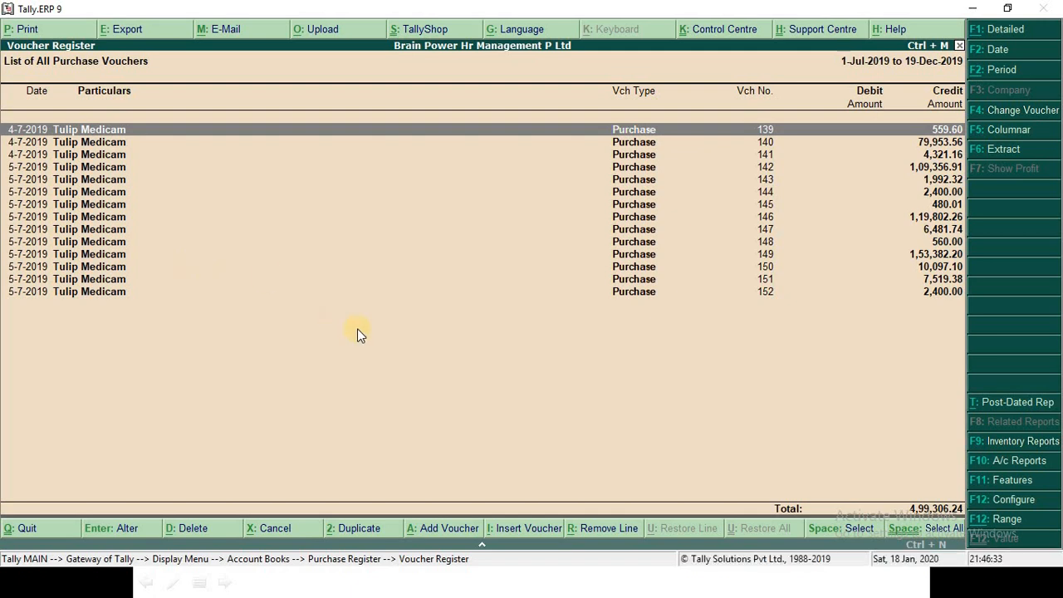
# Step: Reopen the range filter and set its condition to Voucher having Ledger Amount
pyautogui.hotkey('alt', 'F12')
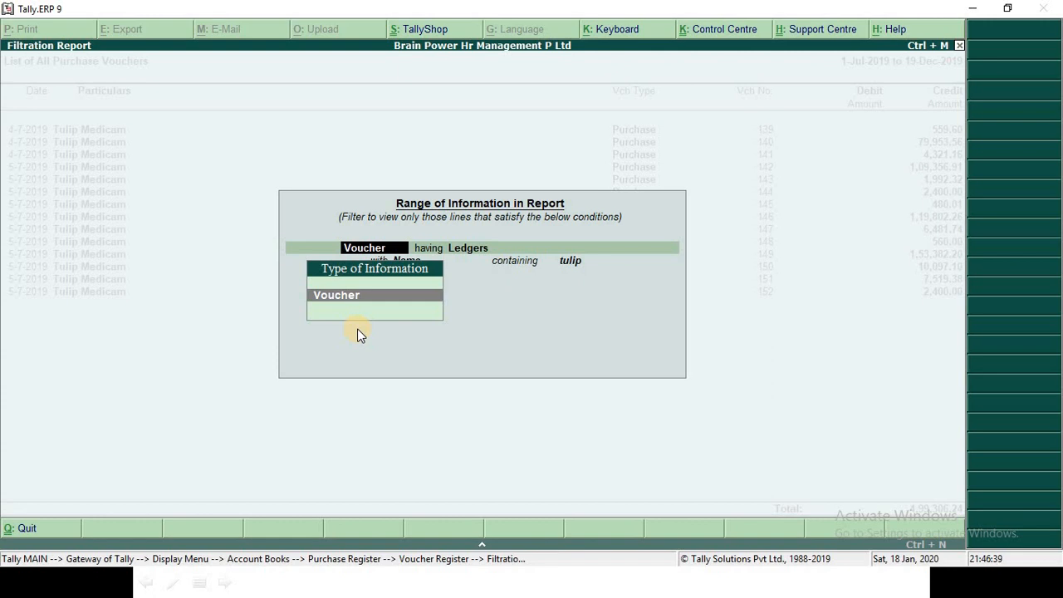
pyautogui.press('Return')
pyautogui.write('ledg')
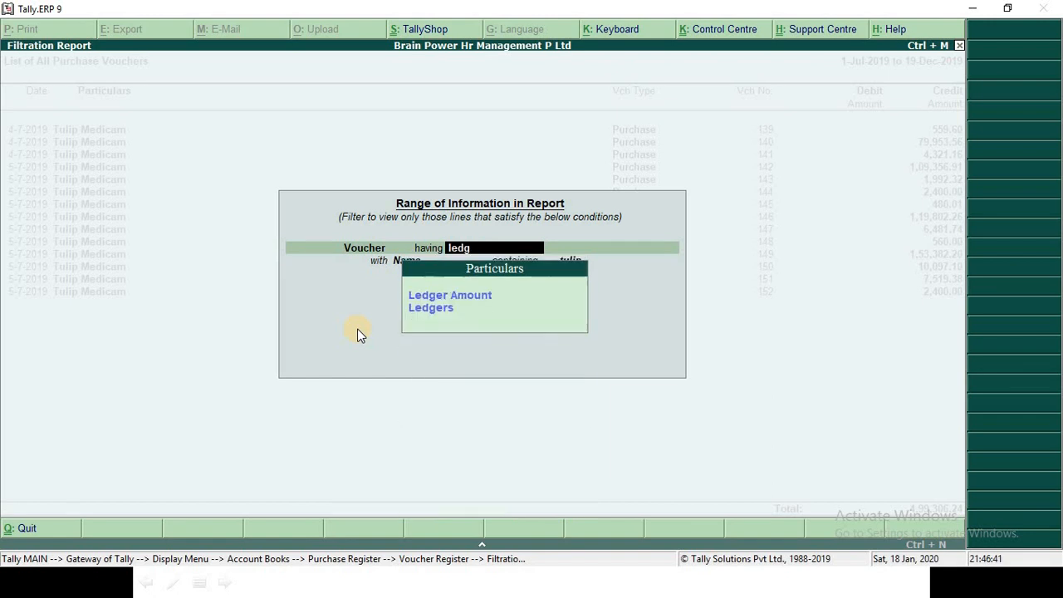
pyautogui.press('Return')
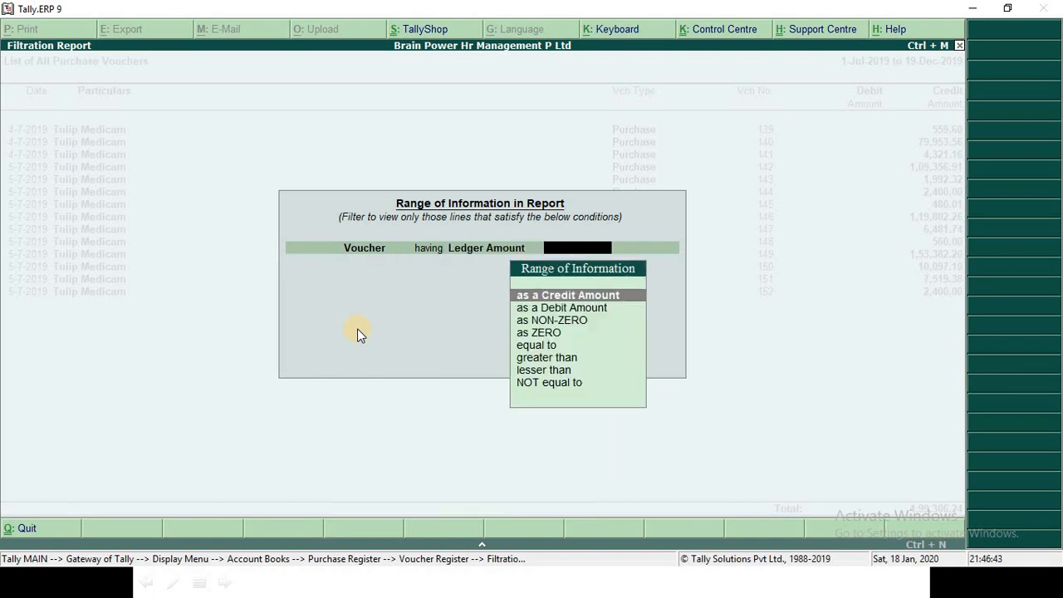
# Step: Set the Ledger Amount condition to equal to 2400 and apply the filter
pyautogui.press('Down')
pyautogui.press('Down')
pyautogui.press('Down')
pyautogui.press('Down')
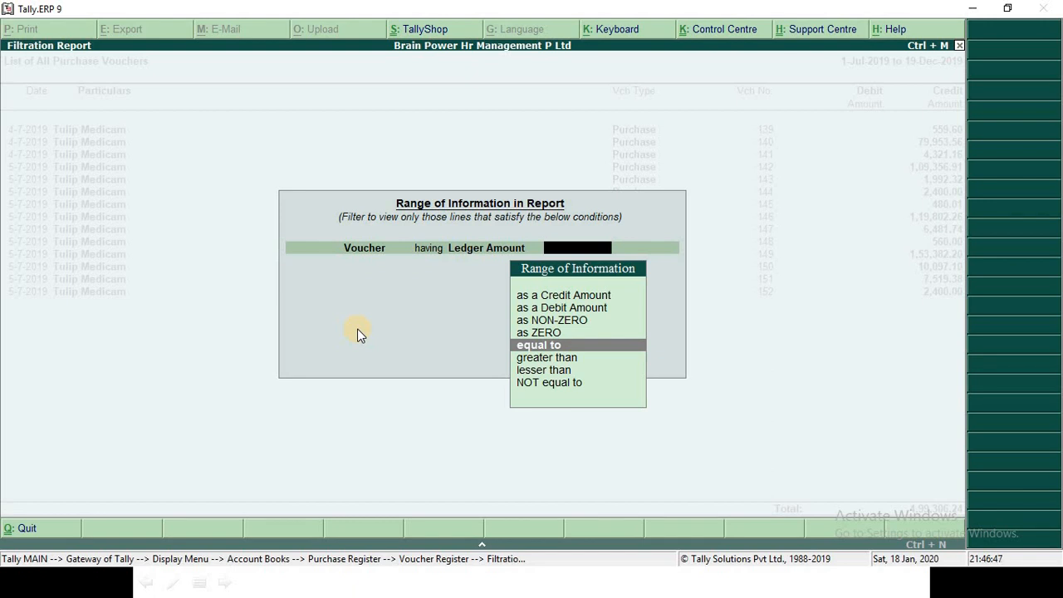
pyautogui.press('Return')
pyautogui.write('24')
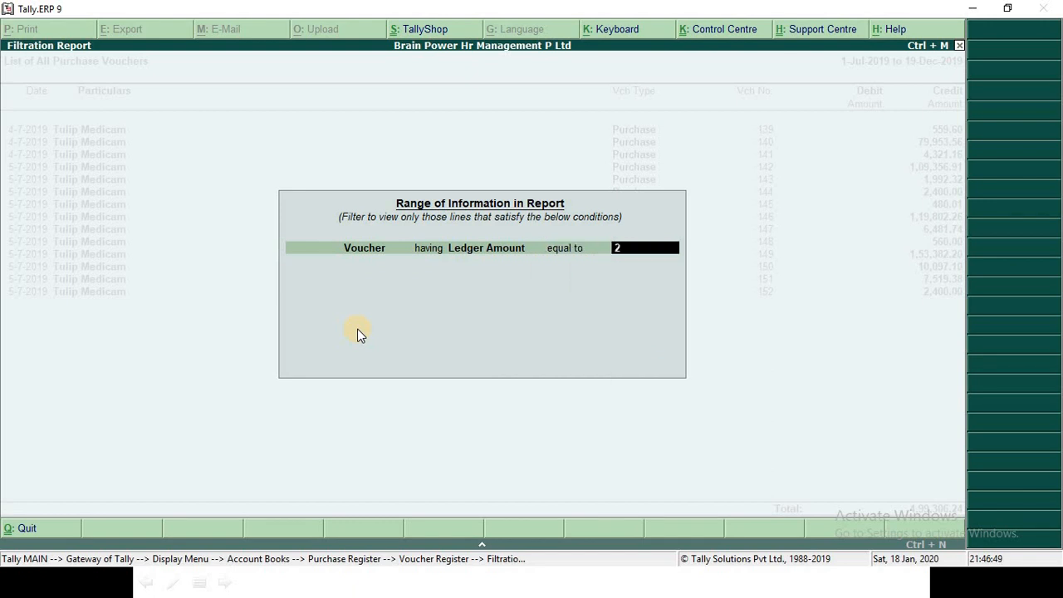
pyautogui.write('00')
pyautogui.press('Return')
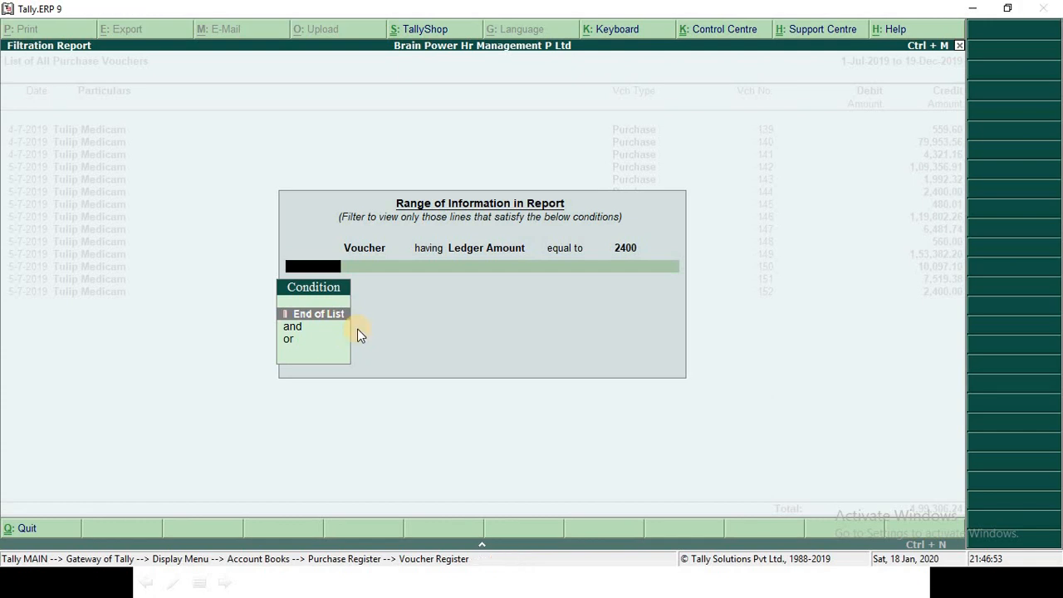
# Step: Review the purchase vouchers listed by the ledger amount filter
pyautogui.press('Down')
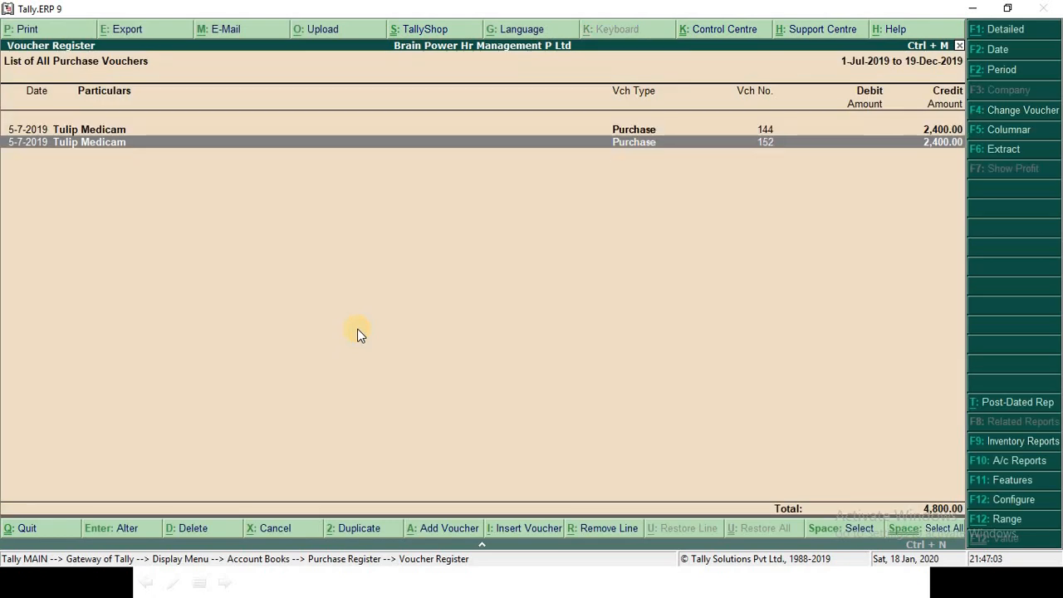
pyautogui.press('Up')
pyautogui.press('Down')
pyautogui.press('Up')
pyautogui.press('Down')
pyautogui.press('Up')
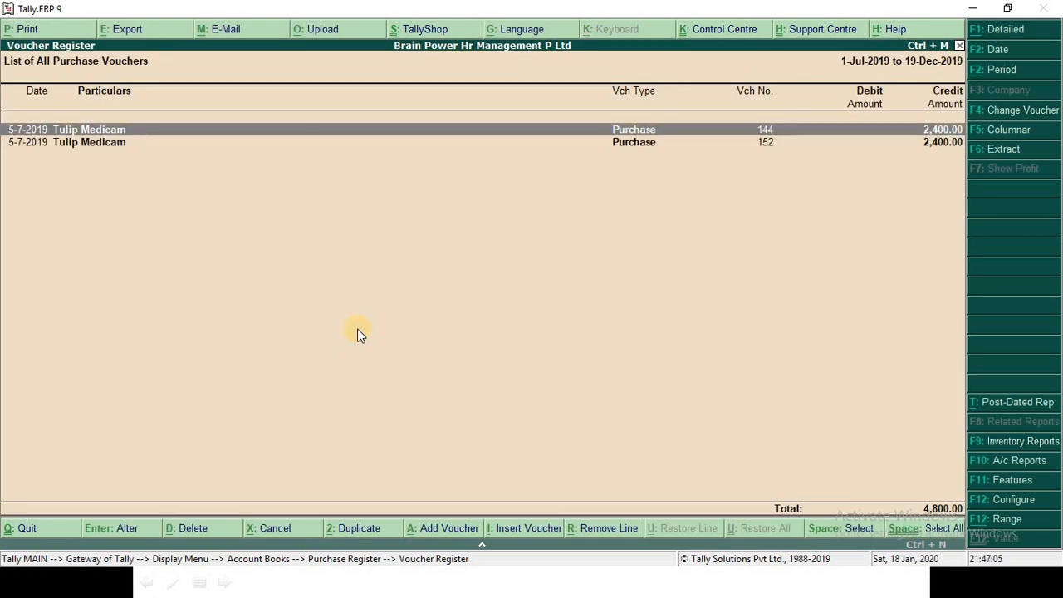
pyautogui.press('Down')
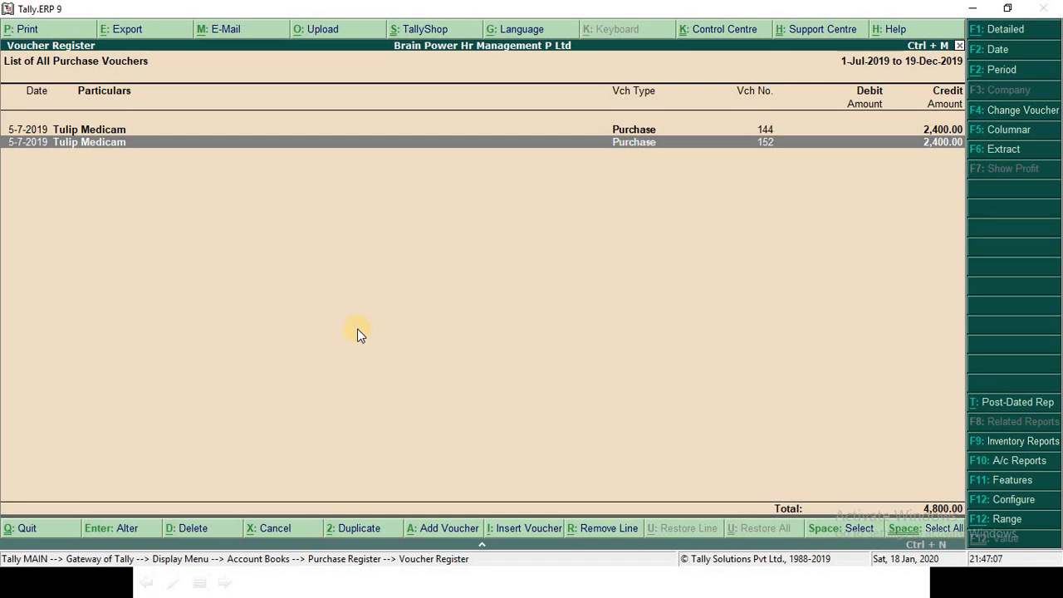
pyautogui.press('Up')
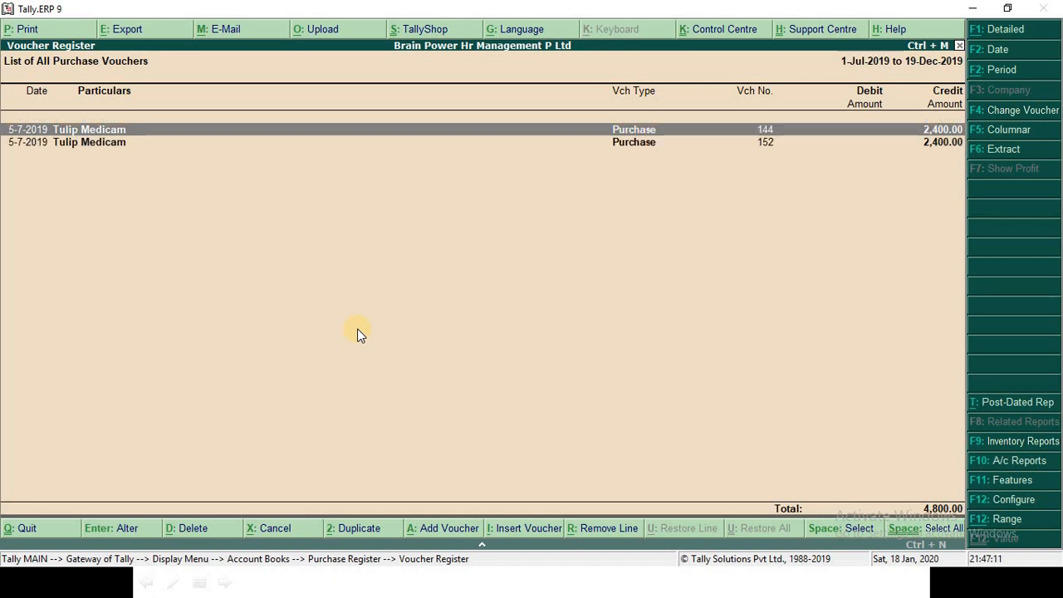
# Step: Reopen the range filter and look through all particulars available for the Voucher condition, from Actual Qty to Voucher Type
pyautogui.hotkey('alt', 'F12')
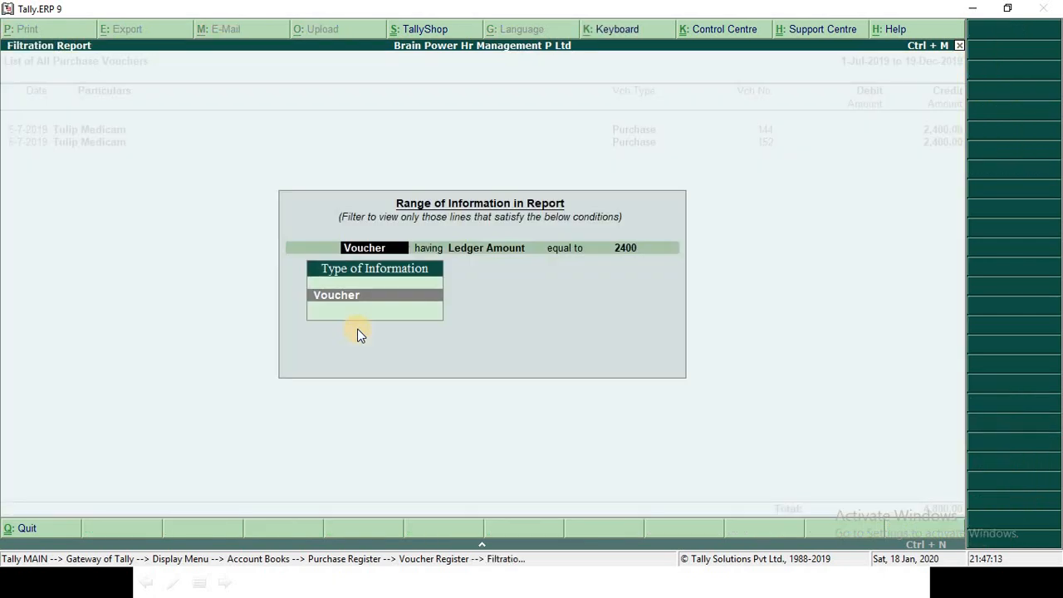
pyautogui.press('Return')
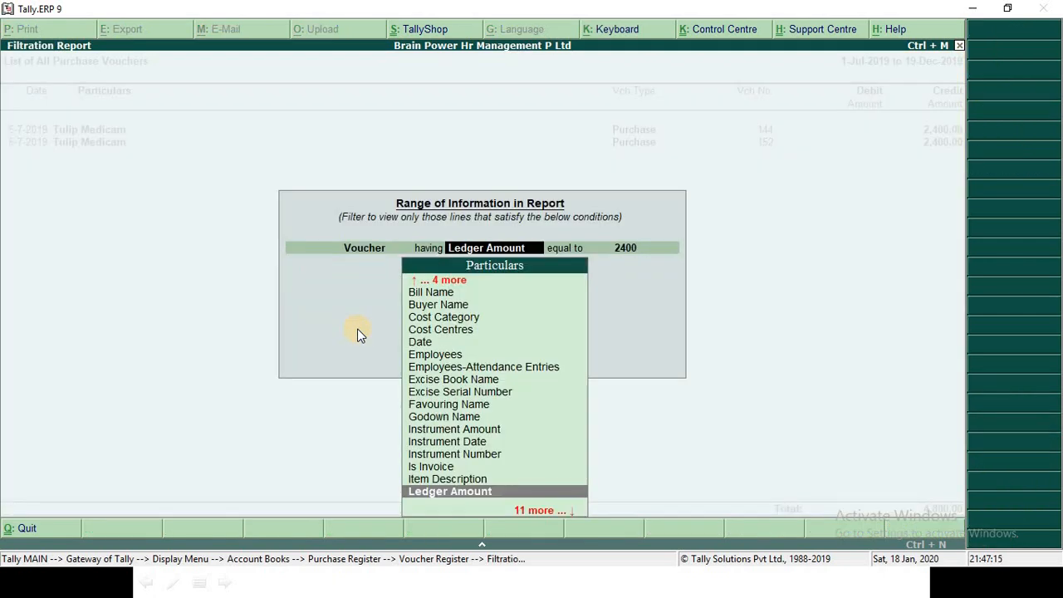
pyautogui.press('Up')
pyautogui.press('Up')
pyautogui.press('Up')
pyautogui.press('Up')
pyautogui.press('Up')
pyautogui.press('Up')
pyautogui.press('Up')
pyautogui.press('Up')
pyautogui.press('Up')
pyautogui.press('Up')
pyautogui.press('Up')
pyautogui.press('Up')
pyautogui.press('Up')
pyautogui.press('Up')
pyautogui.press('Up')
pyautogui.press('Up')
pyautogui.press('Up')
pyautogui.press('Up')
pyautogui.press('Up')
pyautogui.press('Up')
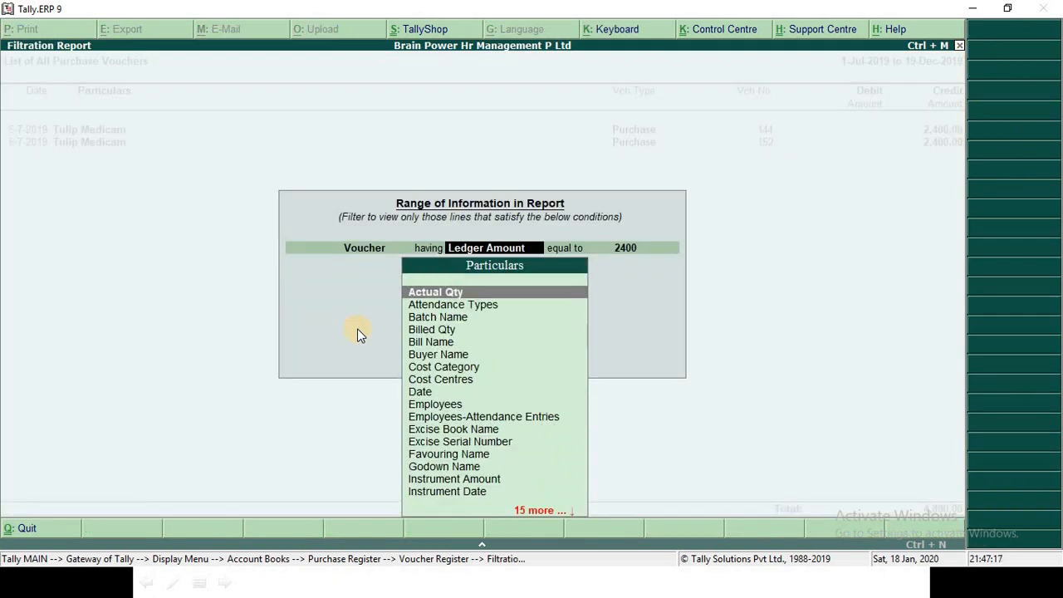
pyautogui.press('Down')
pyautogui.press('Down')
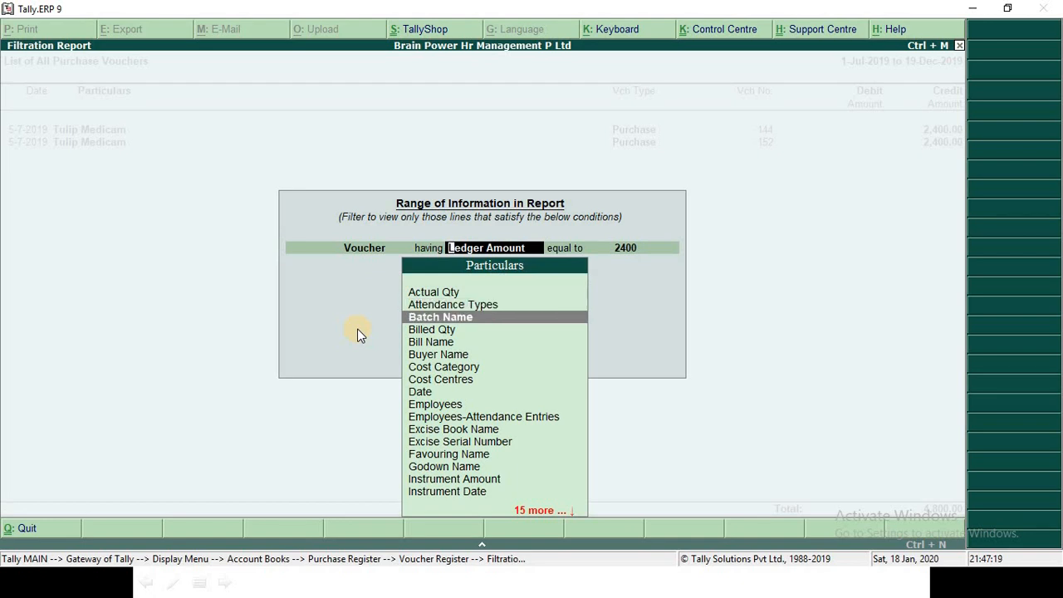
pyautogui.press('Down')
pyautogui.press('Down')
pyautogui.press('Down')
pyautogui.press('Down')
pyautogui.press('Down')
pyautogui.press('Down')
pyautogui.press('Down')
pyautogui.press('Down')
pyautogui.press('Down')
pyautogui.press('Down')
pyautogui.press('Down')
pyautogui.press('Down')
pyautogui.press('Down')
pyautogui.press('Down')
pyautogui.press('Down')
pyautogui.press('Down')
pyautogui.press('Down')
pyautogui.press('Down')
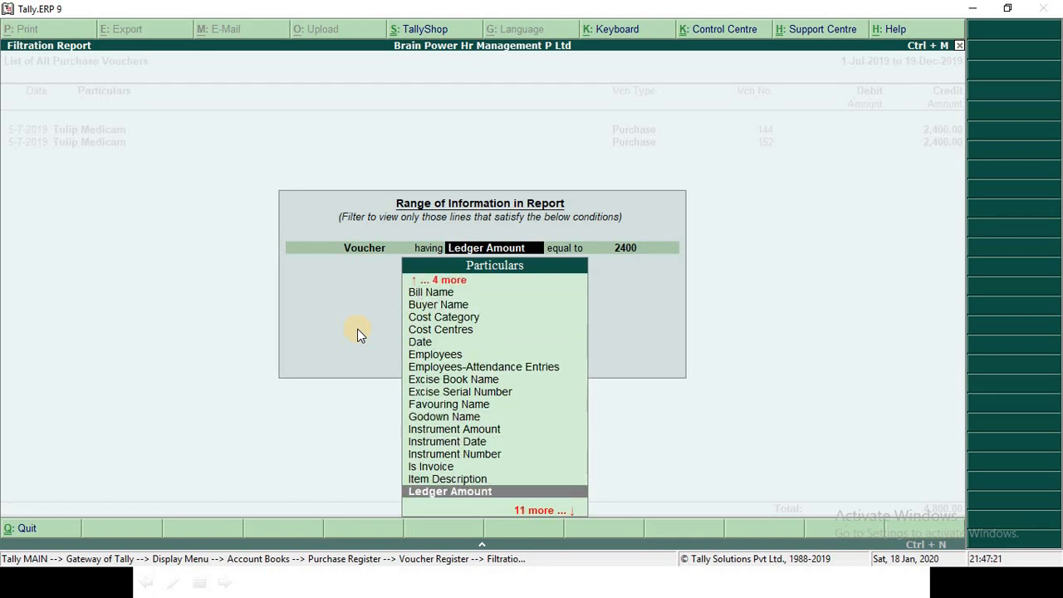
pyautogui.press('Down')
pyautogui.press('Down')
pyautogui.press('Down')
pyautogui.press('Down')
pyautogui.press('Down')
pyautogui.press('Down')
pyautogui.press('Down')
pyautogui.press('Down')
pyautogui.press('Down')
pyautogui.press('Down')
pyautogui.press('Down')
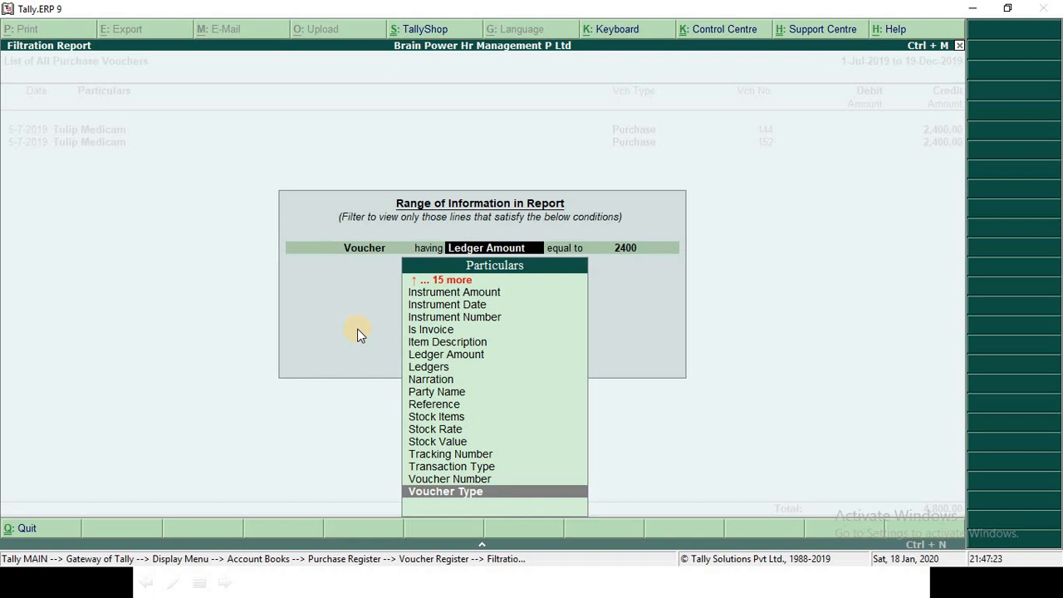
pyautogui.press('Up')
pyautogui.press('Up')
pyautogui.press('Up')
pyautogui.press('Up')
pyautogui.press('Up')
pyautogui.press('Up')
pyautogui.press('Up')
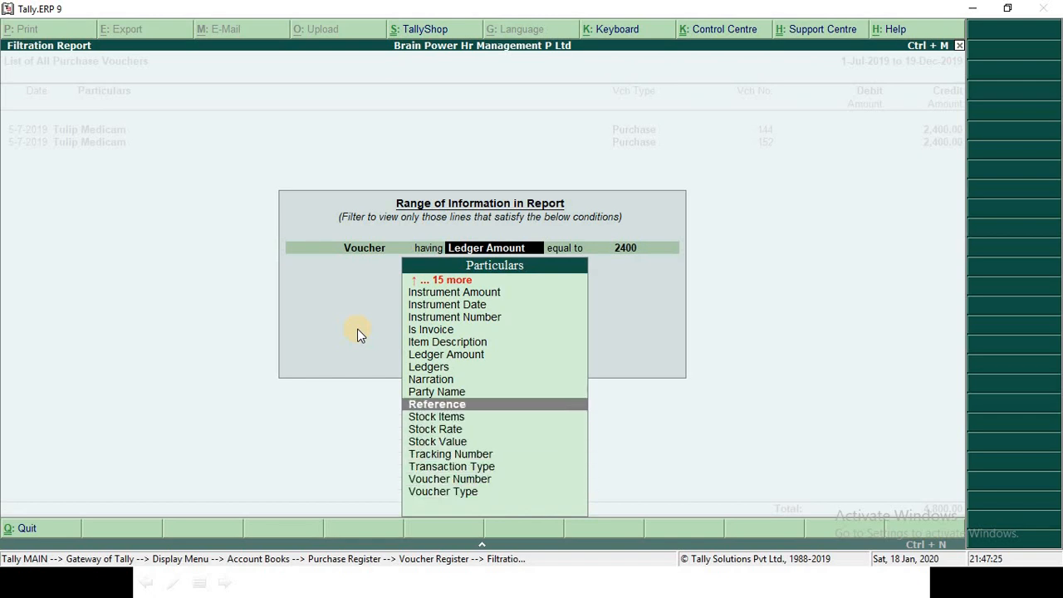
pyautogui.press('Up')
pyautogui.press('Up')
pyautogui.press('Up')
pyautogui.press('Up')
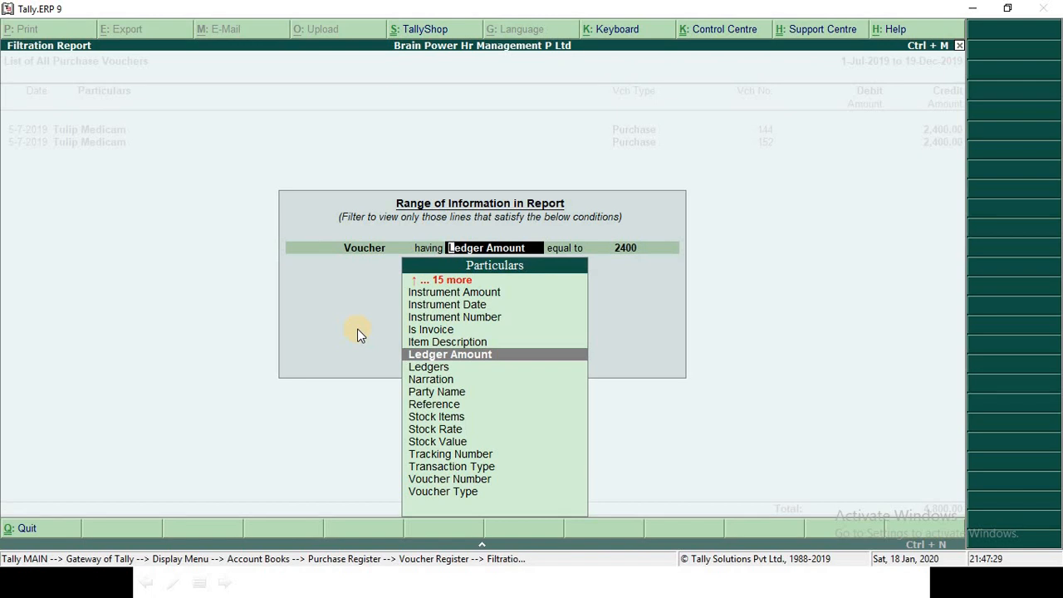
# Step: Clear the condition's particular, reselect Ledger Amount from the full list and leave the filter without applying it
pyautogui.press('Delete')
pyautogui.press('Delete')
pyautogui.press('Delete')
pyautogui.press('Delete')
pyautogui.press('Delete')
pyautogui.press('Delete')
pyautogui.press('Delete')
pyautogui.press('Delete')
pyautogui.press('Delete')
pyautogui.press('Delete')
pyautogui.press('Delete')
pyautogui.press('Delete')
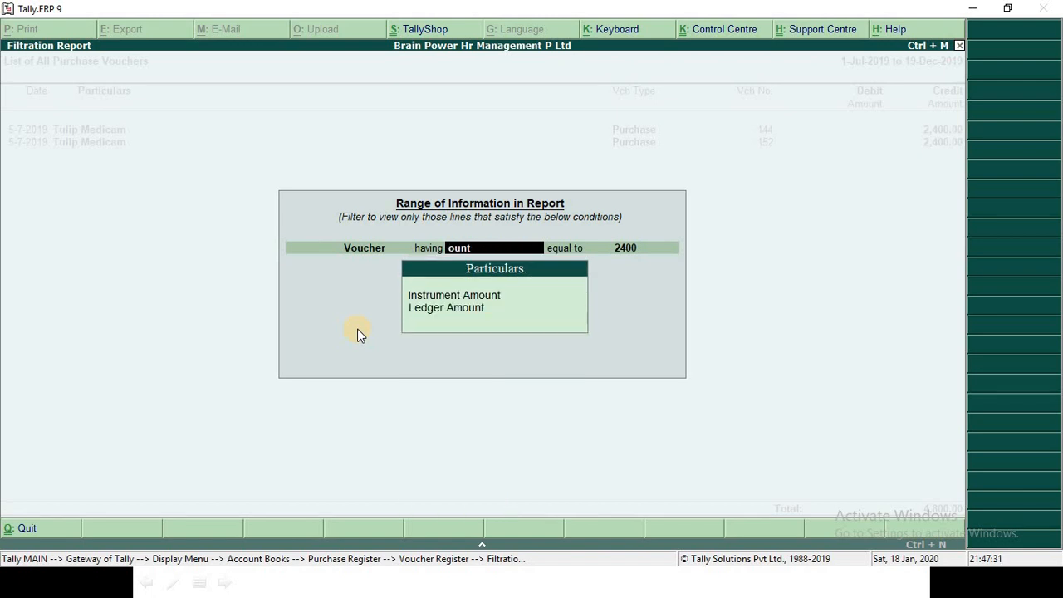
pyautogui.press('Delete')
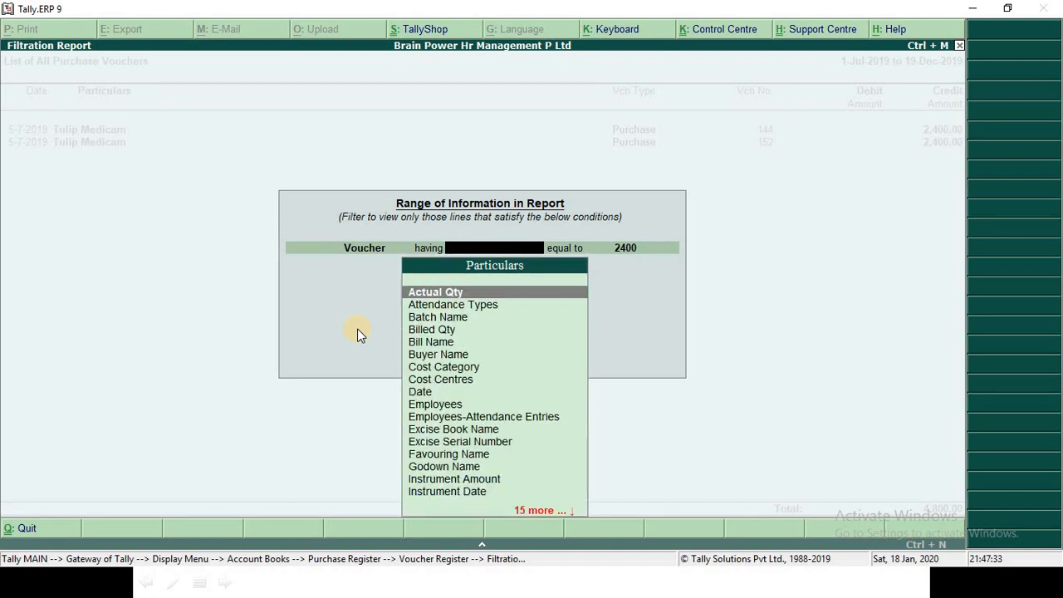
pyautogui.press('Down')
pyautogui.press('Down')
pyautogui.press('Down')
pyautogui.press('Down')
pyautogui.press('Down')
pyautogui.press('Down')
pyautogui.press('Down')
pyautogui.press('Down')
pyautogui.press('Down')
pyautogui.press('Down')
pyautogui.press('Down')
pyautogui.press('Down')
pyautogui.press('Down')
pyautogui.press('Down')
pyautogui.press('Down')
pyautogui.press('Down')
pyautogui.press('Down')
pyautogui.press('Down')
pyautogui.press('Down')
pyautogui.press('Down')
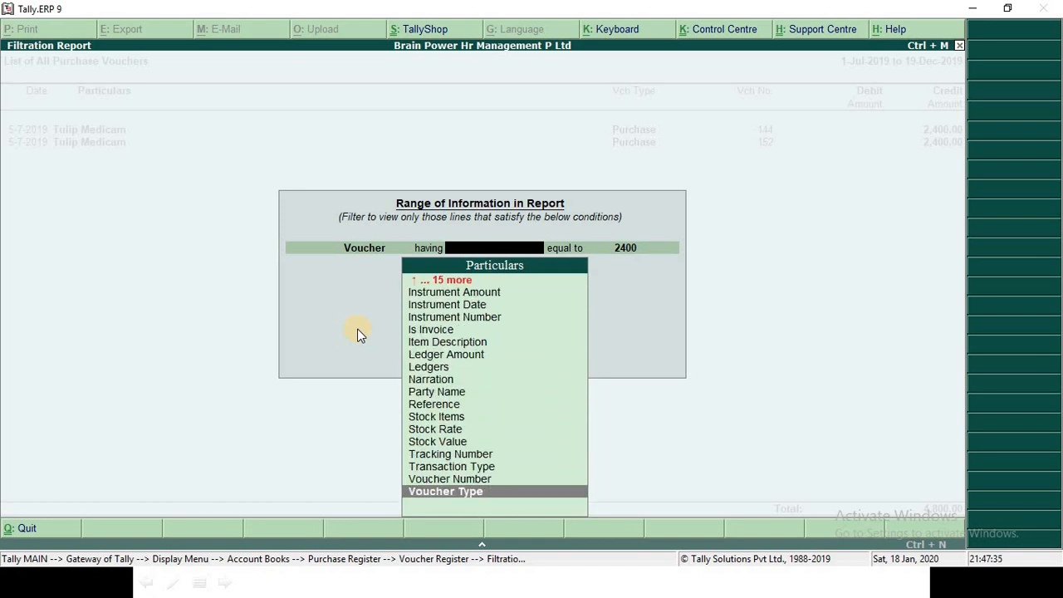
pyautogui.press('Up')
pyautogui.press('Up')
pyautogui.press('Up')
pyautogui.press('Up')
pyautogui.press('Up')
pyautogui.press('Up')
pyautogui.press('Up')
pyautogui.press('Up')
pyautogui.press('Up')
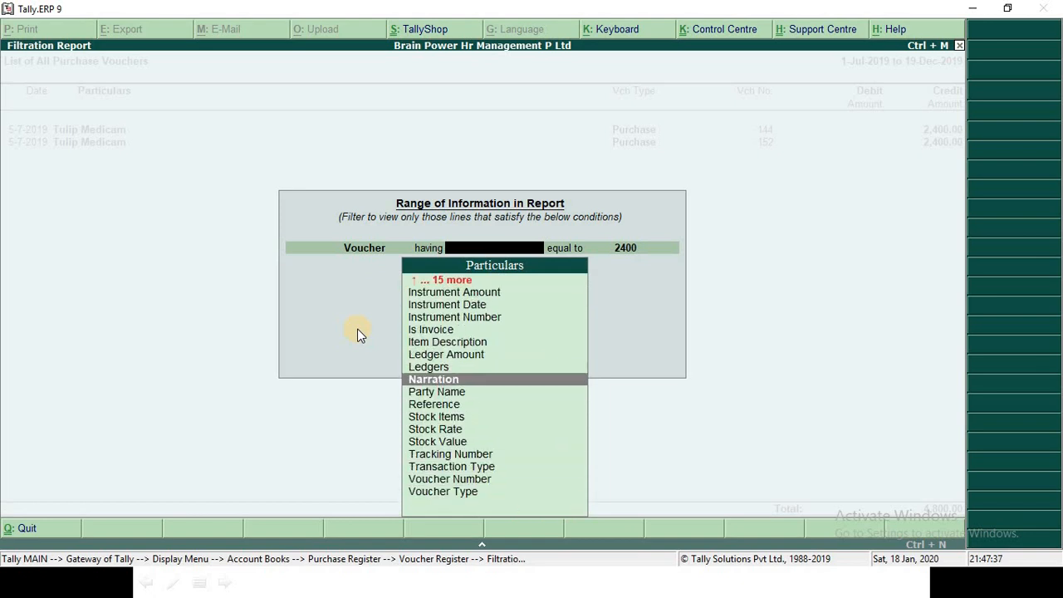
pyautogui.press('Up')
pyautogui.press('Up')
pyautogui.press('Return')
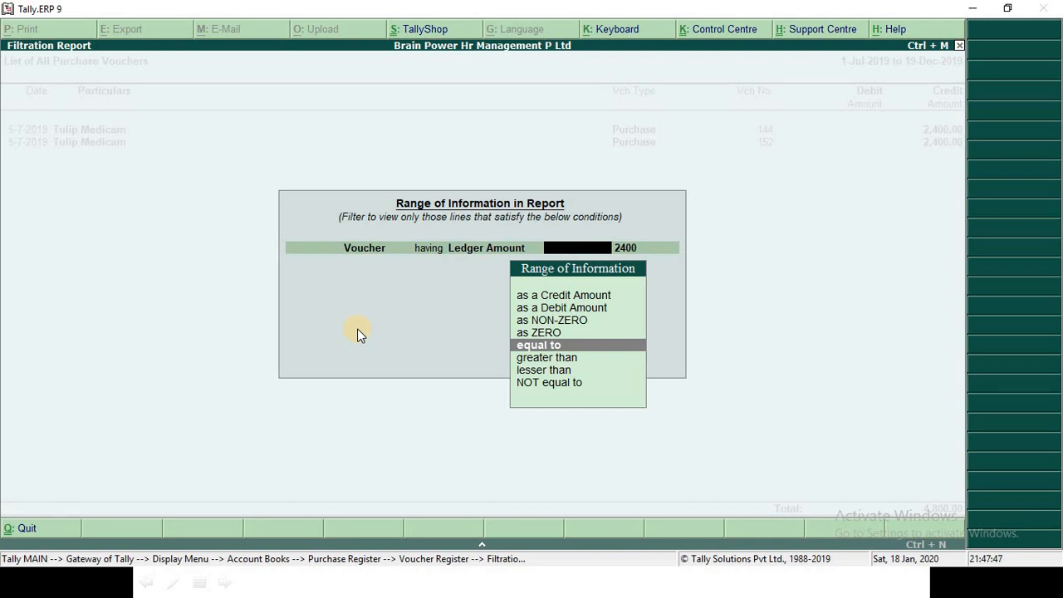
pyautogui.press('Escape')
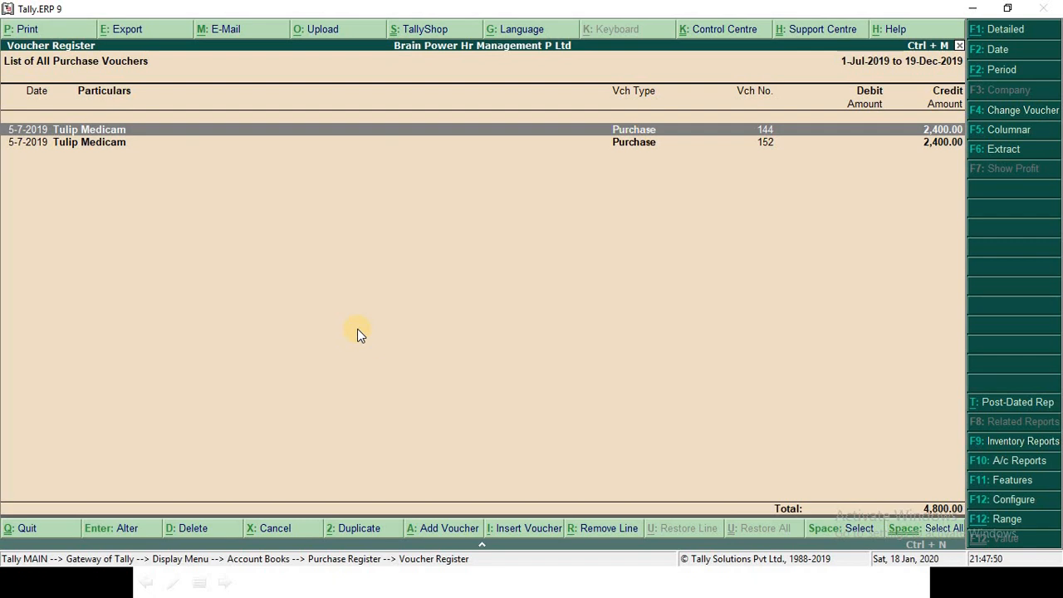
# Step: View the narration of the first filtered Tulip Medicam voucher and reopen the purchase voucher register without the filter
pyautogui.press('Return')
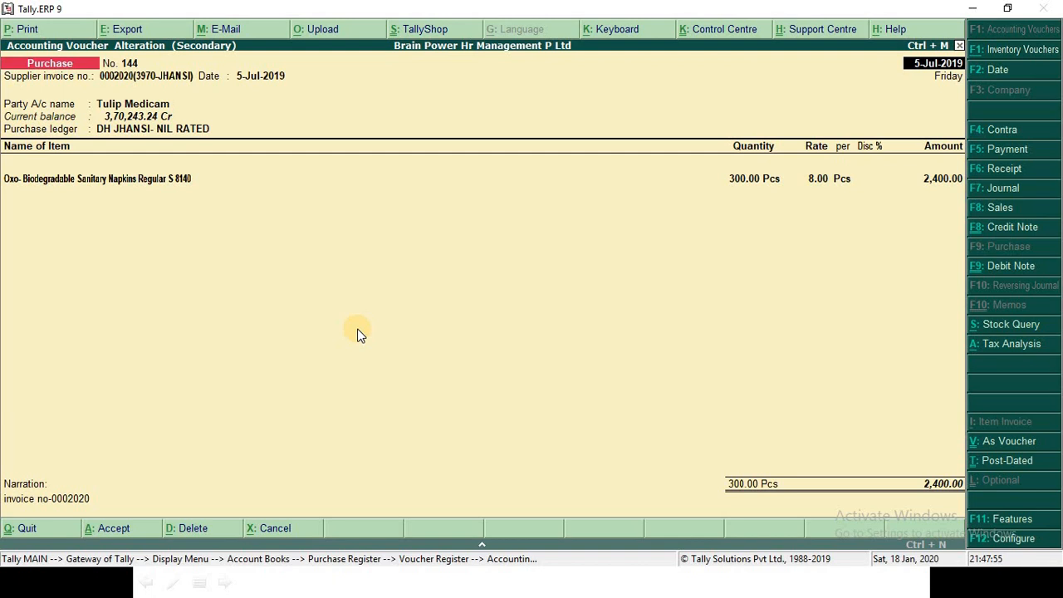
pyautogui.press('Escape')
pyautogui.press('Escape')
pyautogui.press('Return')
pyautogui.click(92, 504)
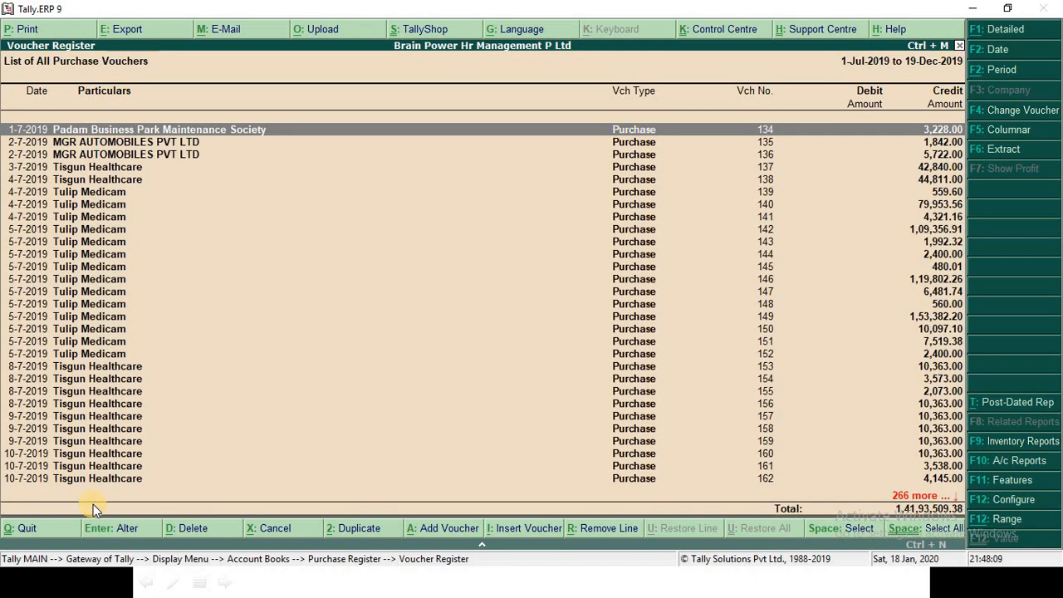
# Step: Start a new range filter on the purchase vouchers for Voucher having Narration
pyautogui.hotkey('alt', 'F12')
pyautogui.press('Return')
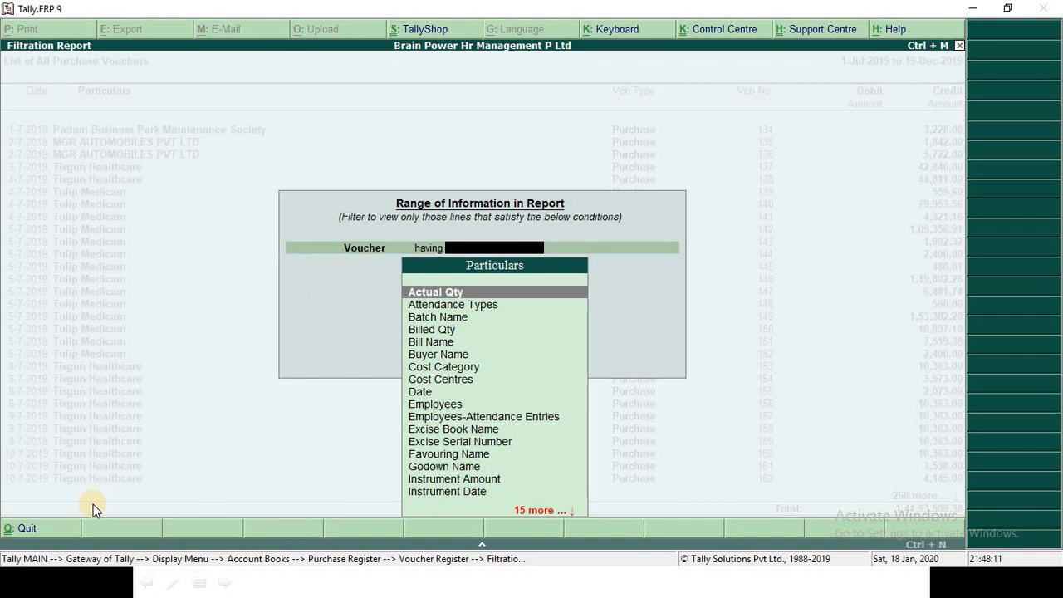
pyautogui.press('Down')
pyautogui.press('Down')
pyautogui.press('Down')
pyautogui.press('Down')
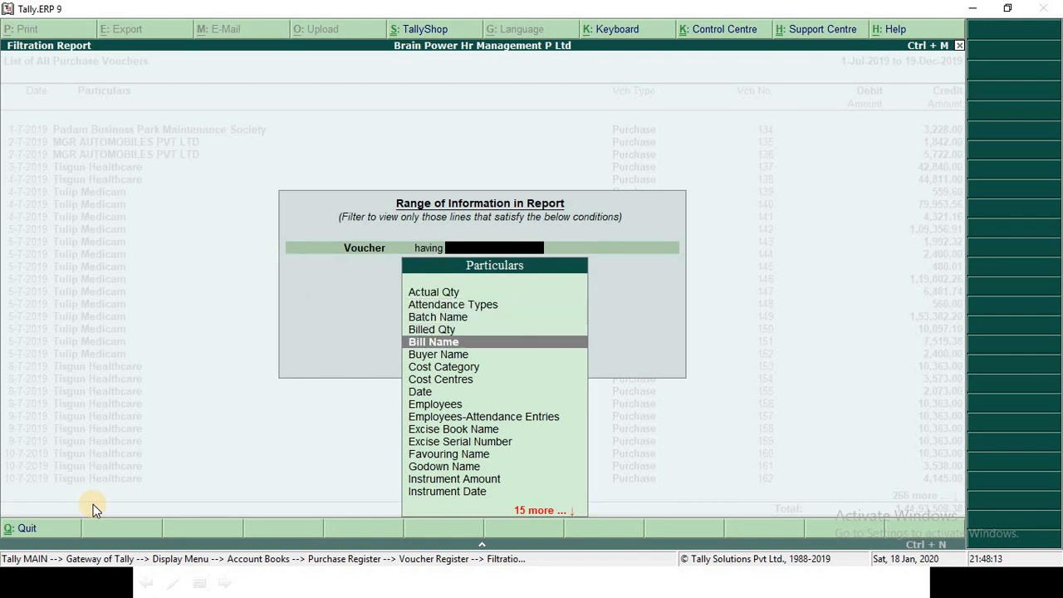
pyautogui.write('narr')
pyautogui.press('Return')
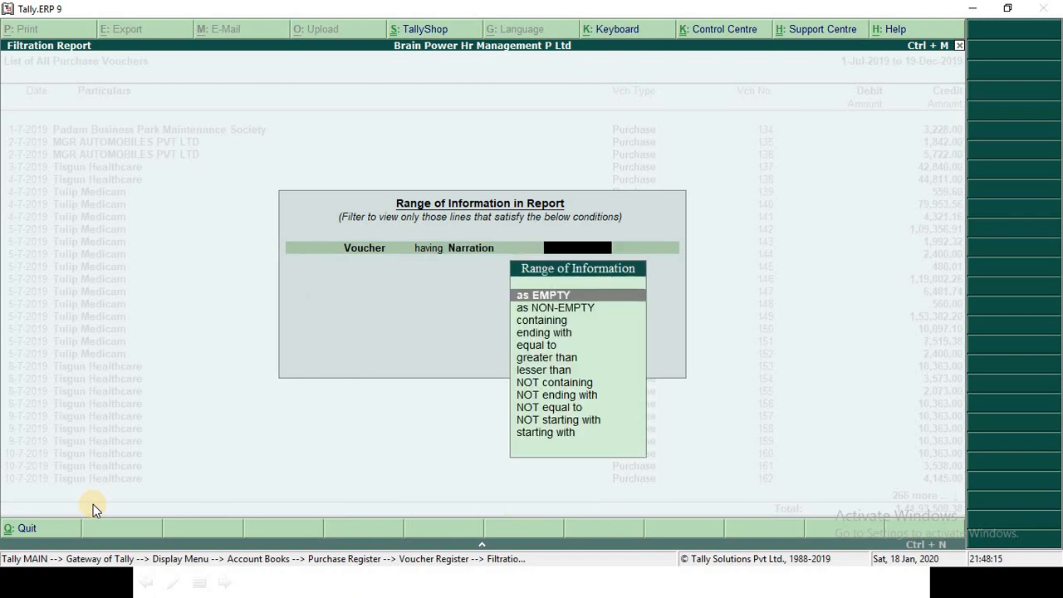
# Step: Set the narration condition to containing "0002020" and apply the filter
pyautogui.press('Down')
pyautogui.press('Down')
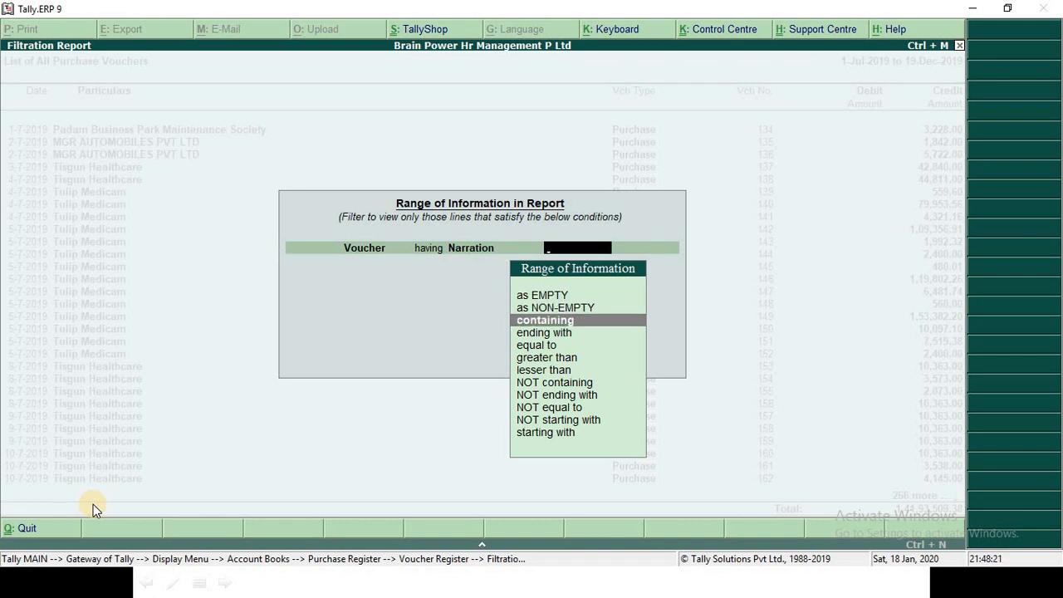
pyautogui.press('Return')
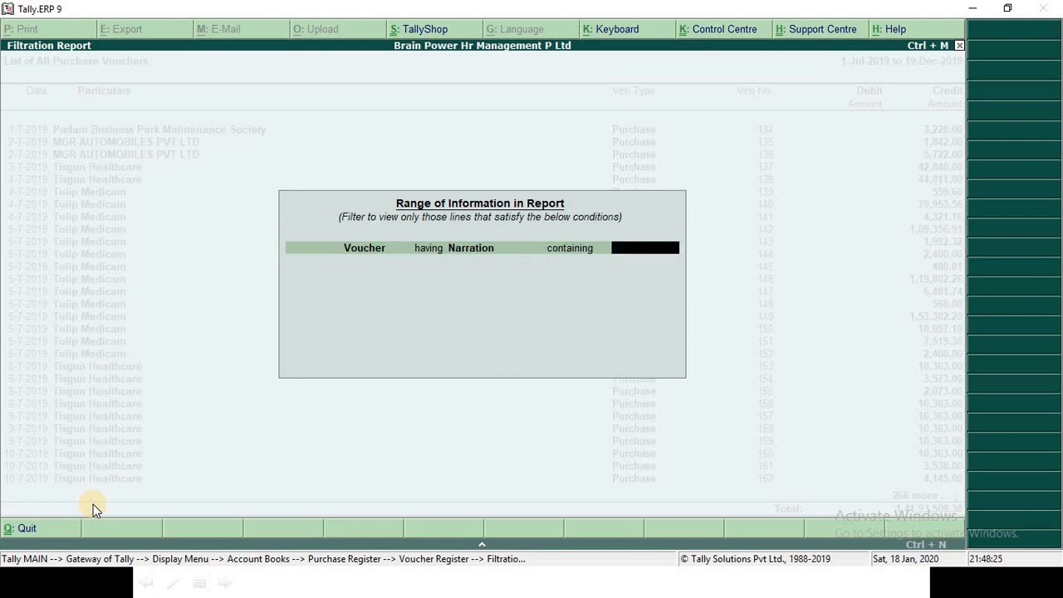
pyautogui.write('0002020')
pyautogui.press('Return')
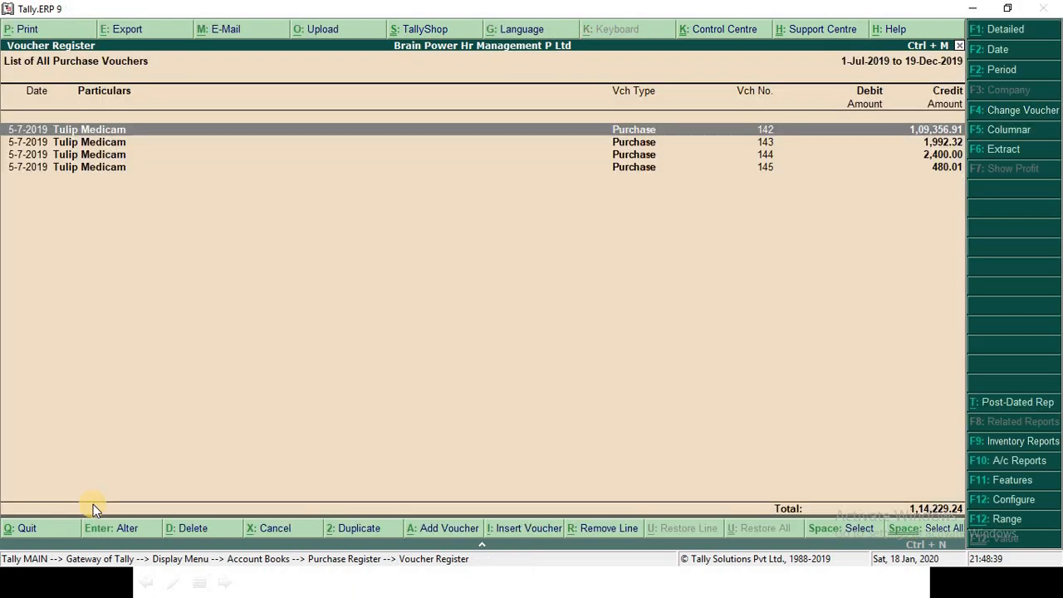
# Step: Look over the vouchers matching the narration filter and open the first one to check its narration
pyautogui.press('Down')
pyautogui.press('Down')
pyautogui.press('Down')
pyautogui.press('Up')
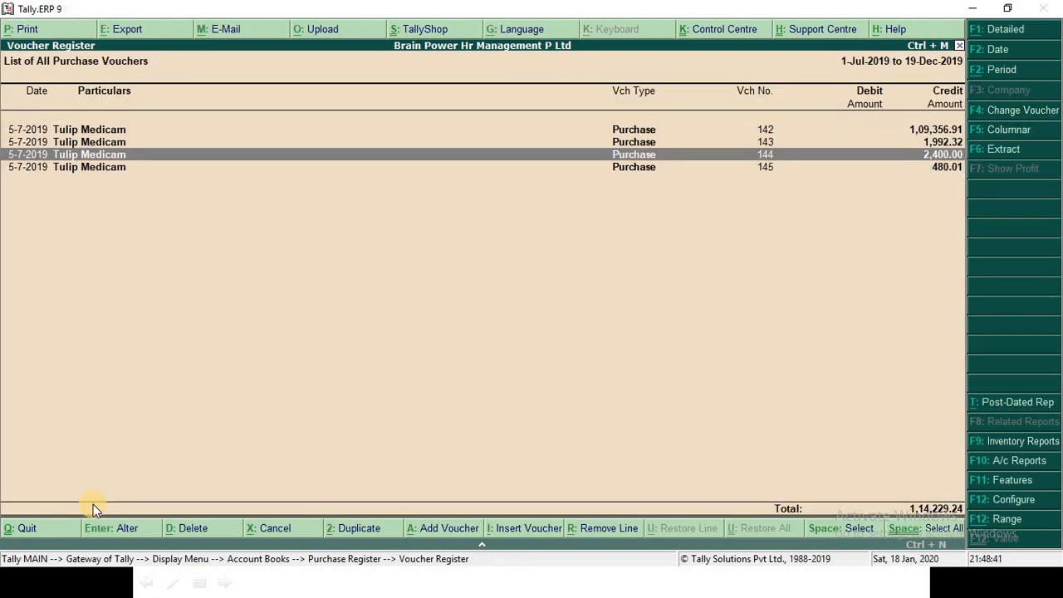
pyautogui.press('Up')
pyautogui.press('Up')
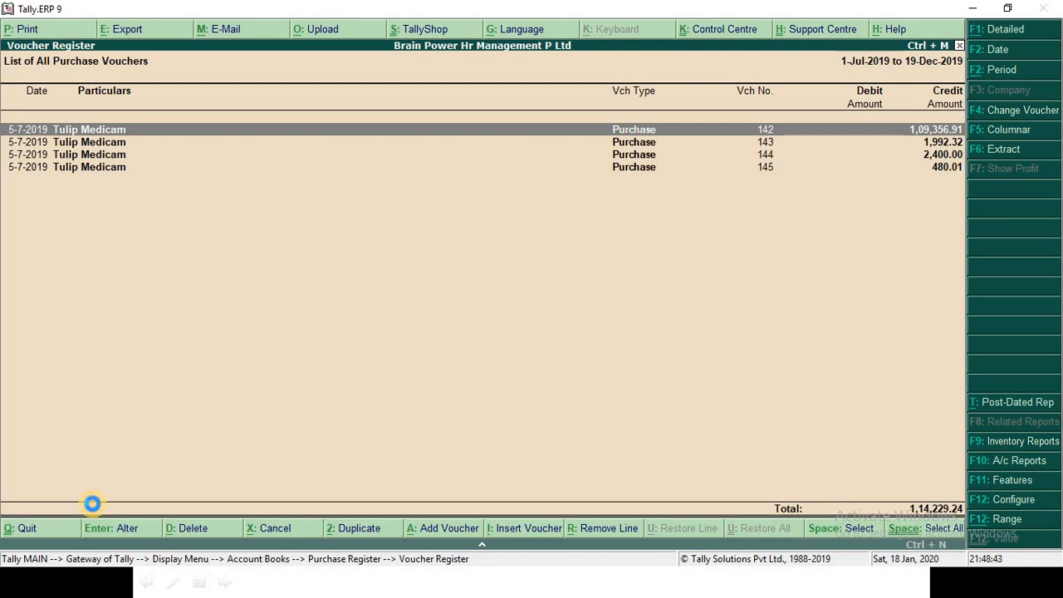
pyautogui.press('Return')
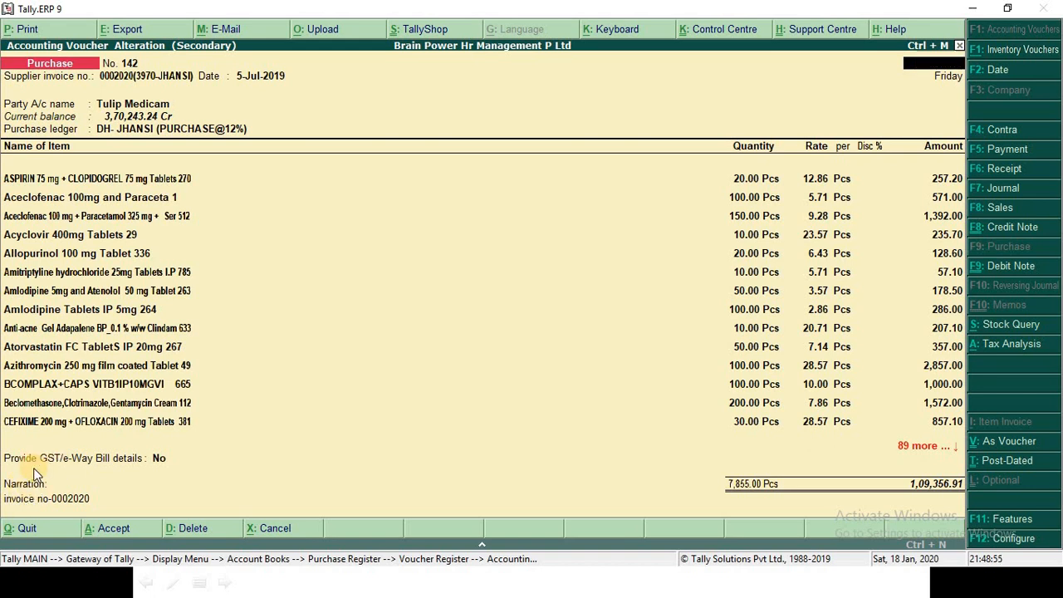
# Step: Close the voucher without saving and look through the particulars available for the range condition, from Narration to Stock Value
pyautogui.press('Escape')
pyautogui.press('Return')
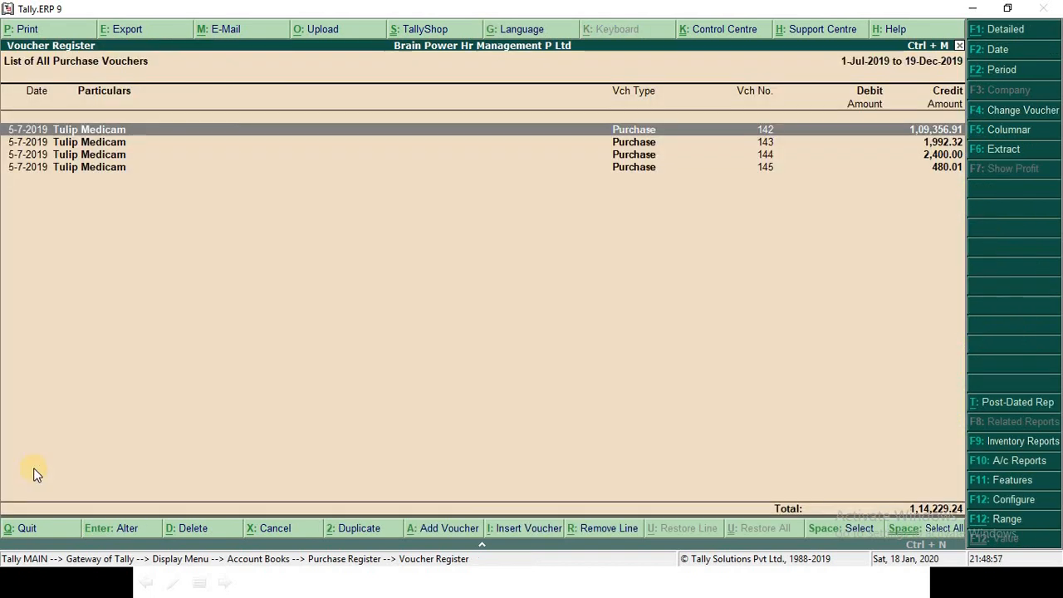
pyautogui.hotkey('alt', 'F12')
pyautogui.press('Return')
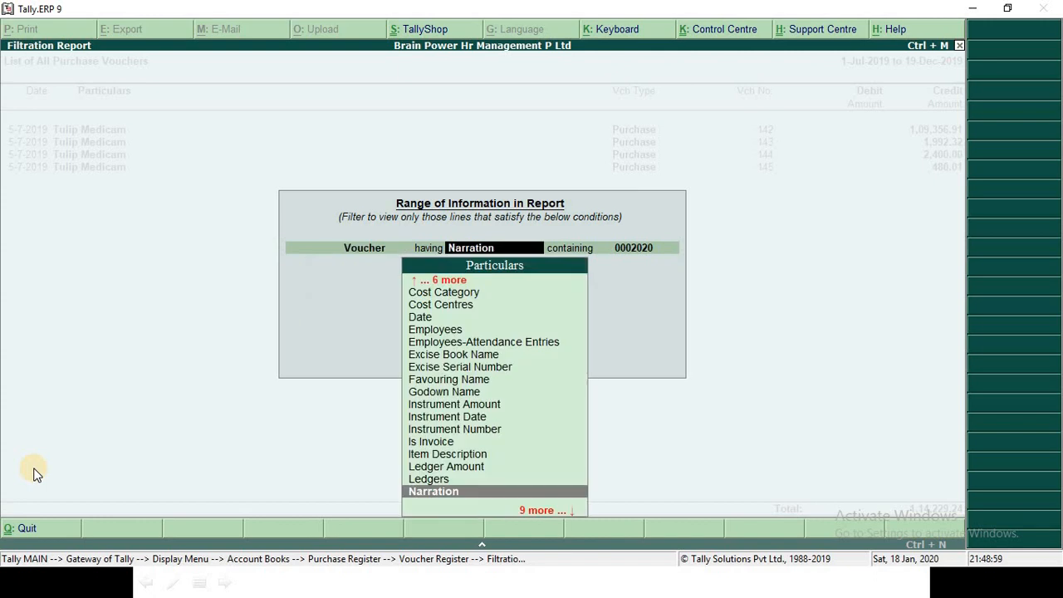
pyautogui.press('Down')
pyautogui.press('Down')
pyautogui.press('Down')
pyautogui.press('Down')
pyautogui.press('Down')
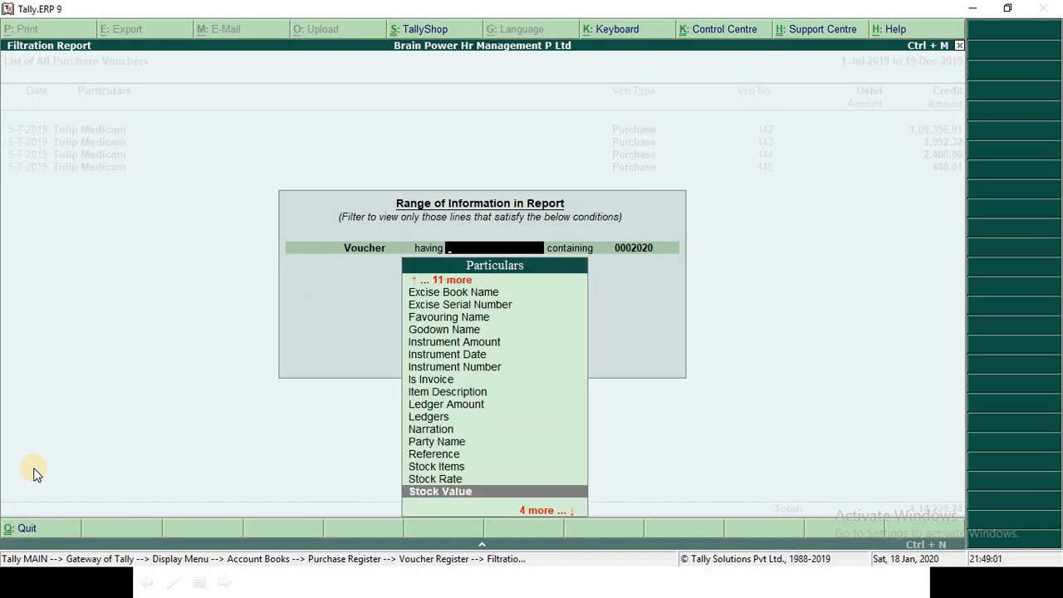
pyautogui.press('Escape')
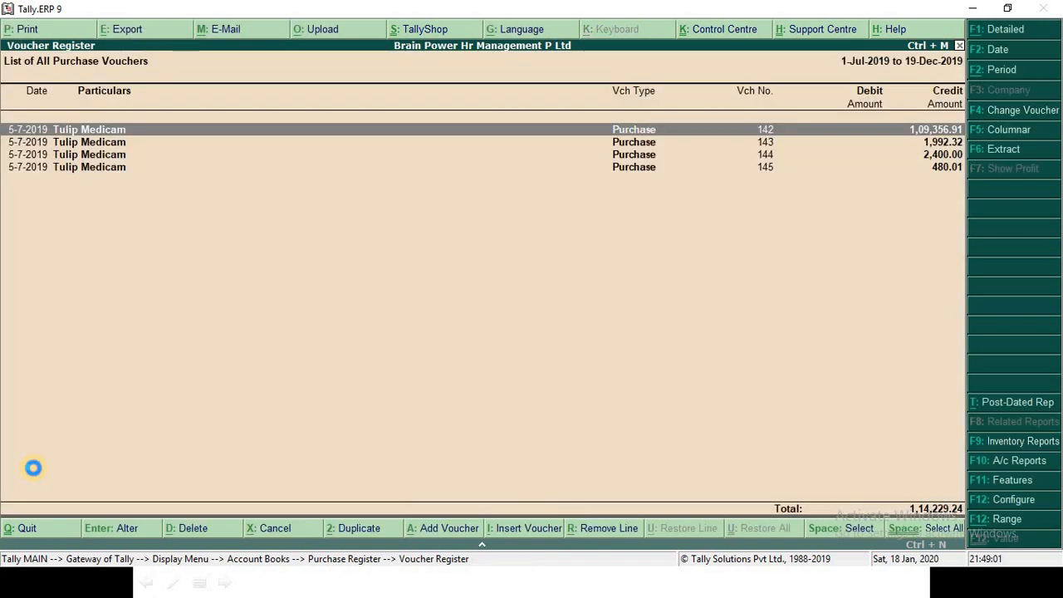
# Step: Switch to the other Tally.ERP 9 window and display the Sales Register of Diamond International
pyautogui.hotkey('alt', 'Tab')
pyautogui.hotkey('alt', 'Tab')
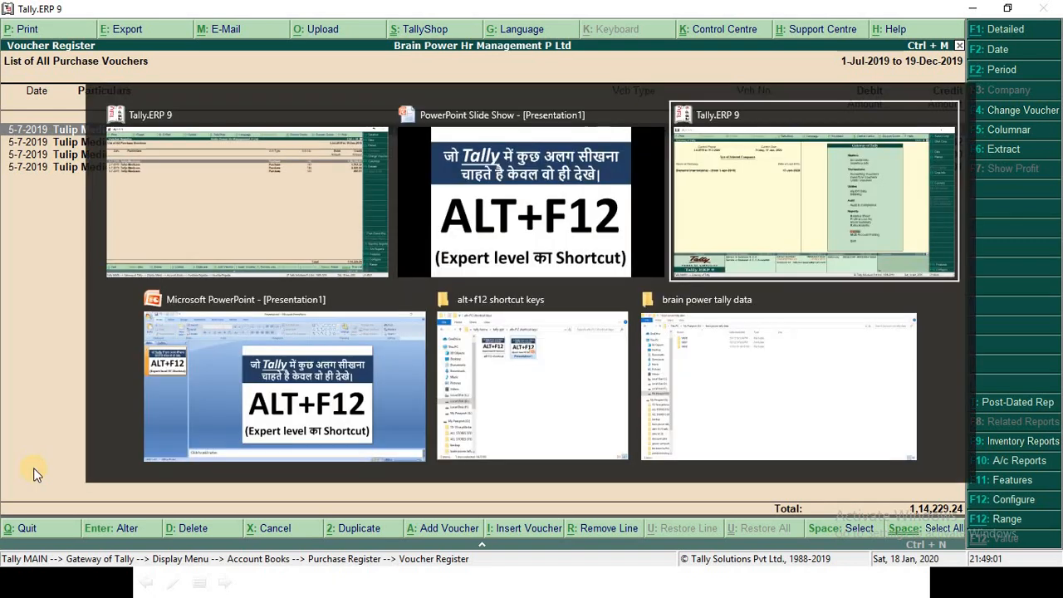
pyautogui.press('d')
pyautogui.press('a')
pyautogui.press('s')
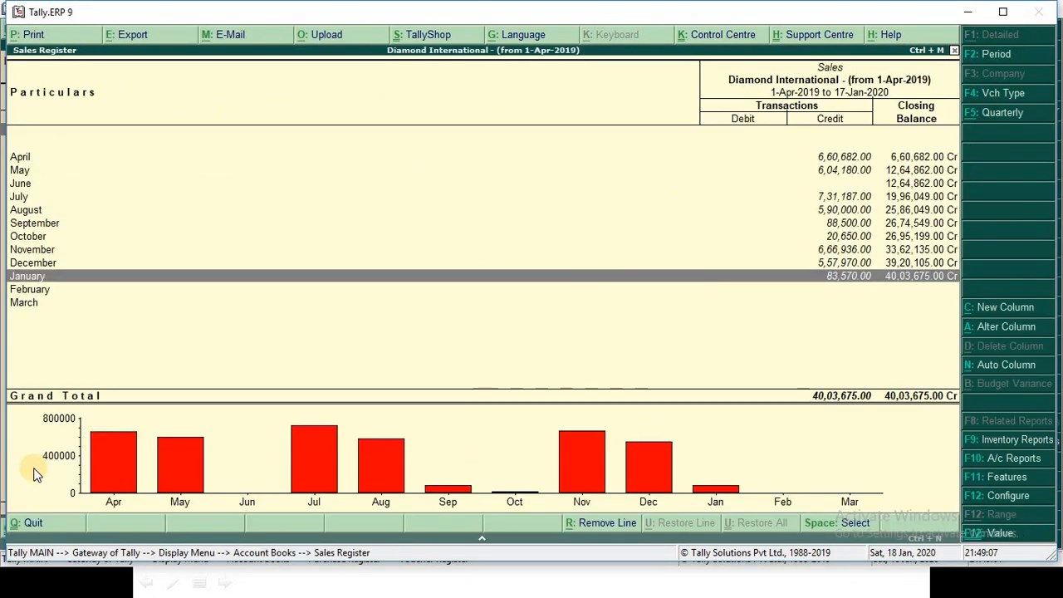
# Step: Open the April sales voucher list and set its period to 1-Apr-2019 to 17-Jan-2020
pyautogui.press('Up')
pyautogui.press('Up')
pyautogui.press('Up')
pyautogui.press('Up')
pyautogui.press('Up')
pyautogui.press('Up')
pyautogui.press('Up')
pyautogui.press('Up')
pyautogui.press('Up')
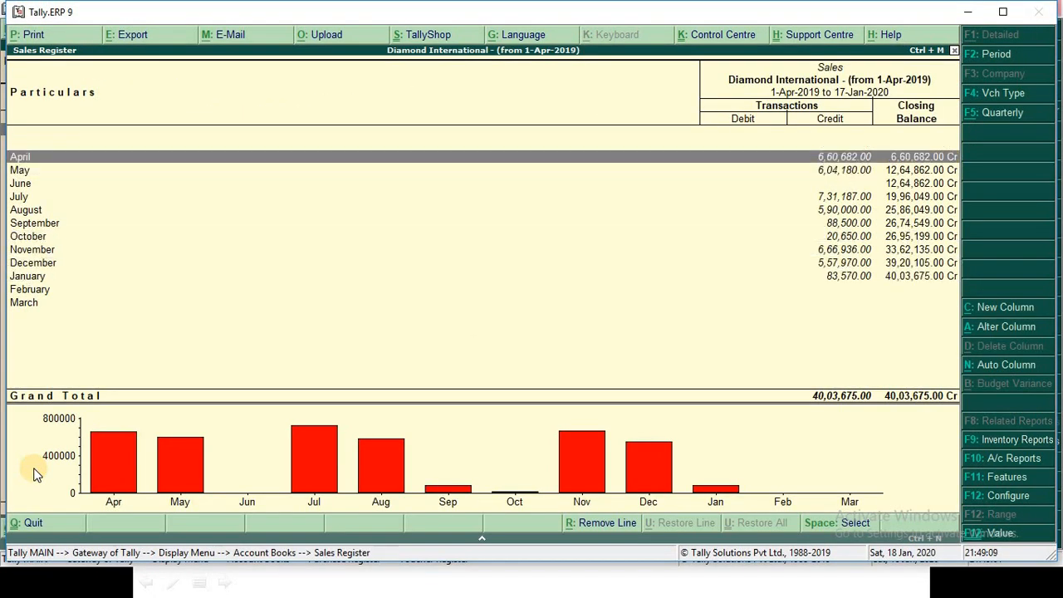
pyautogui.press('Return')
pyautogui.press('F2')
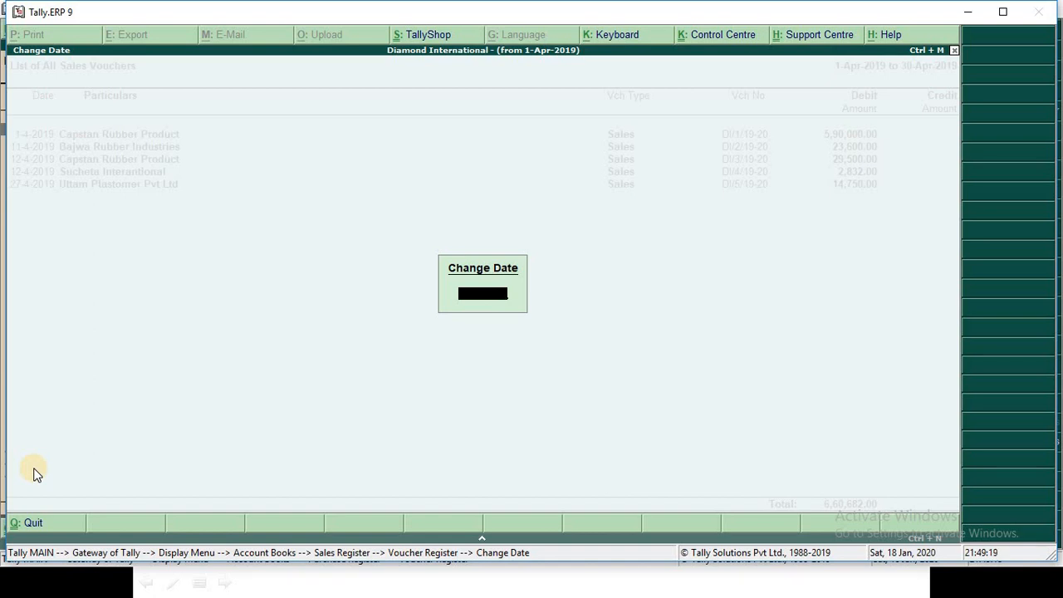
pyautogui.press('Return')
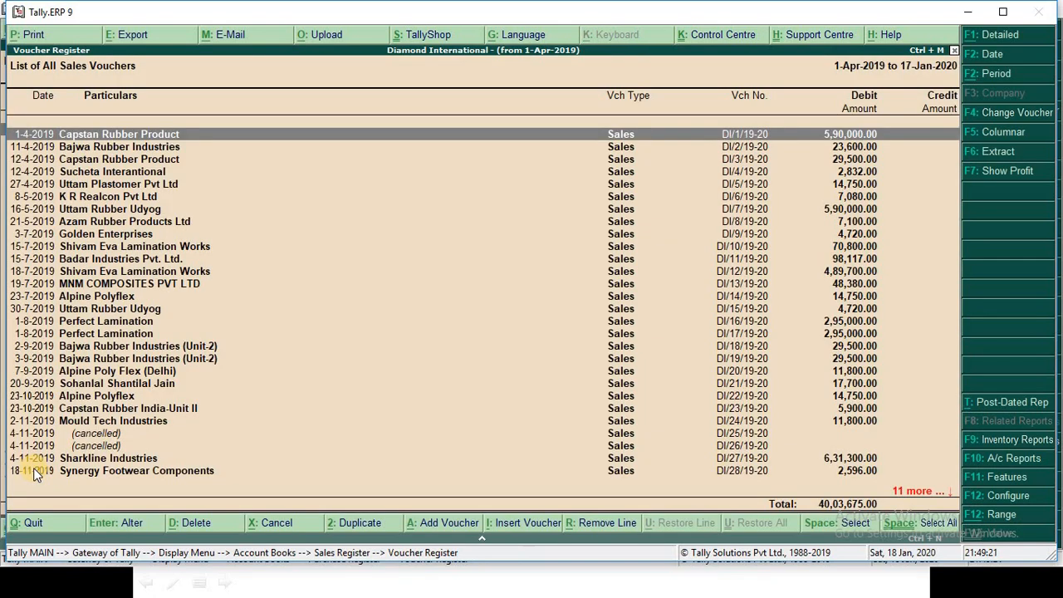
# Step: Look through the sales vouchers from April to July and their voucher numbers
pyautogui.press('Down')
pyautogui.press('Down')
pyautogui.press('Down')
pyautogui.press('Down')
pyautogui.press('Down')
pyautogui.press('Down')
pyautogui.press('Down')
pyautogui.press('Down')
pyautogui.press('Down')
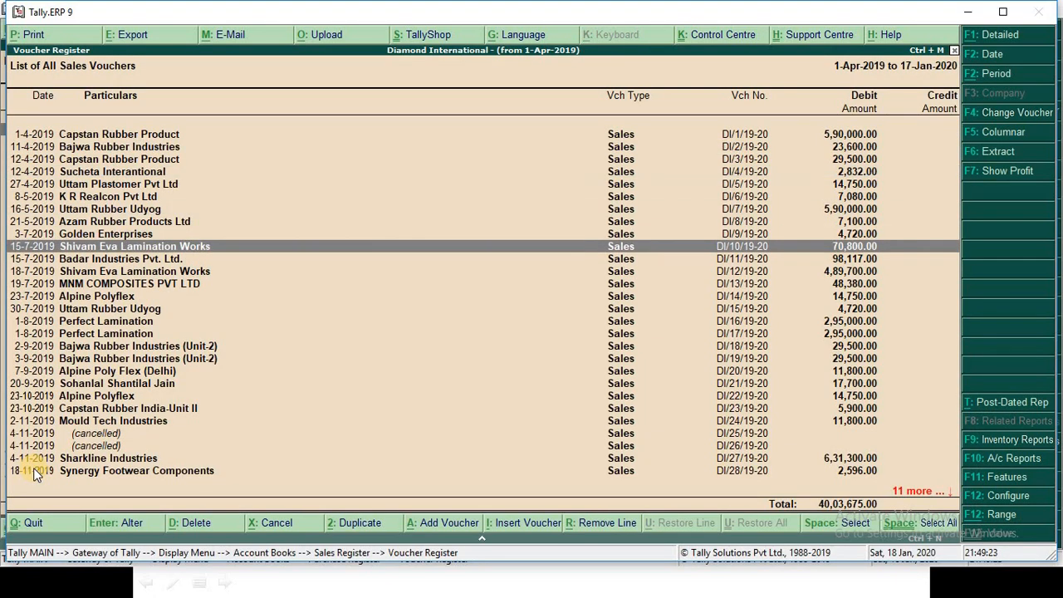
pyautogui.press('Down')
pyautogui.press('Down')
pyautogui.press('Down')
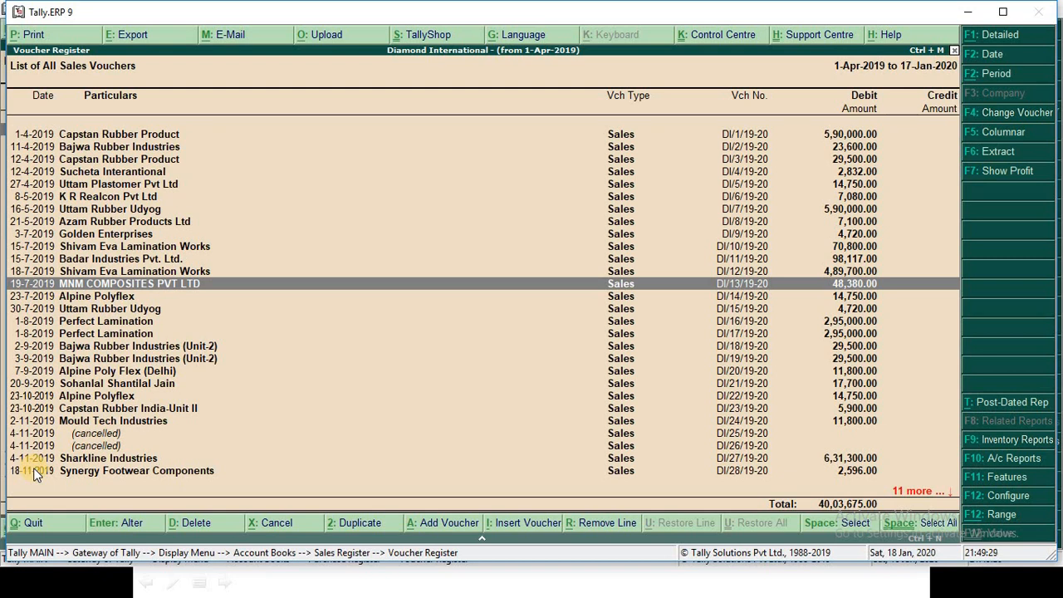
# Step: Filter the sales vouchers for Voucher having Voucher Number containing "38" and apply the filter
pyautogui.hotkey('alt', 'F12')
pyautogui.press('Return')
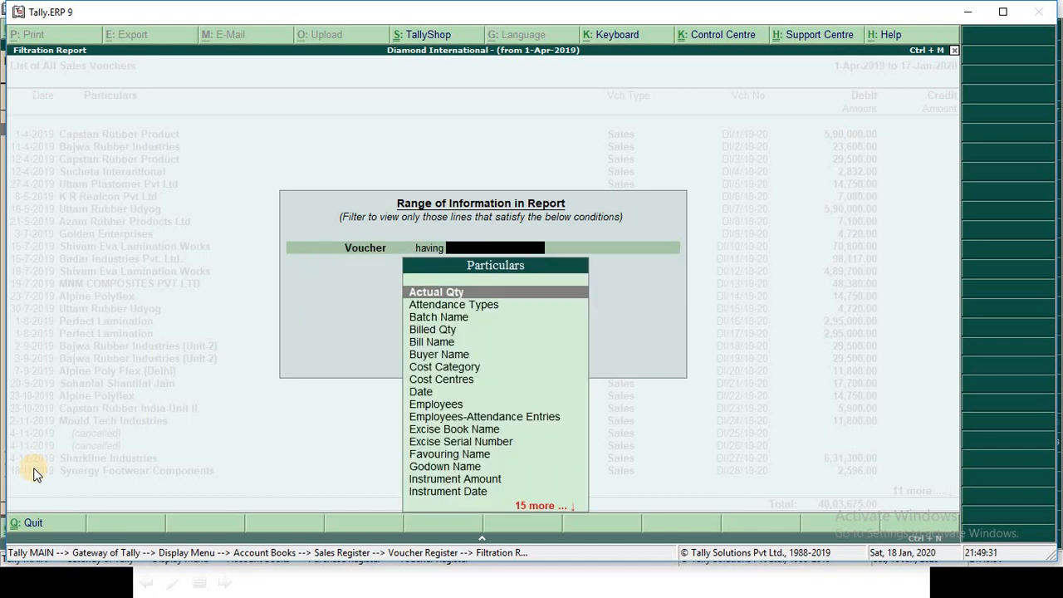
pyautogui.write('vo')
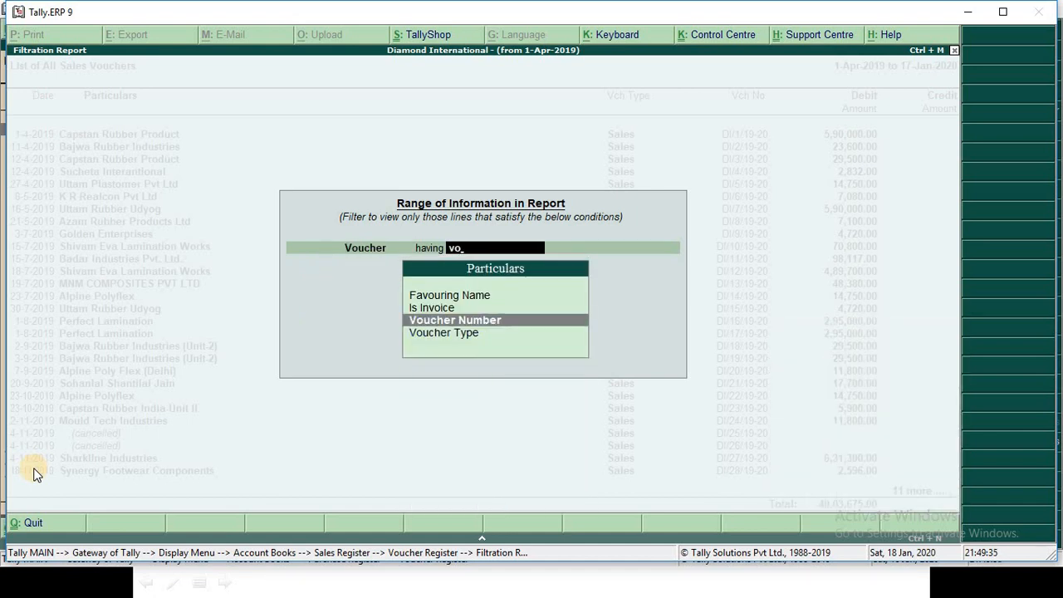
pyautogui.press('Return')
pyautogui.press('Down')
pyautogui.press('Down')
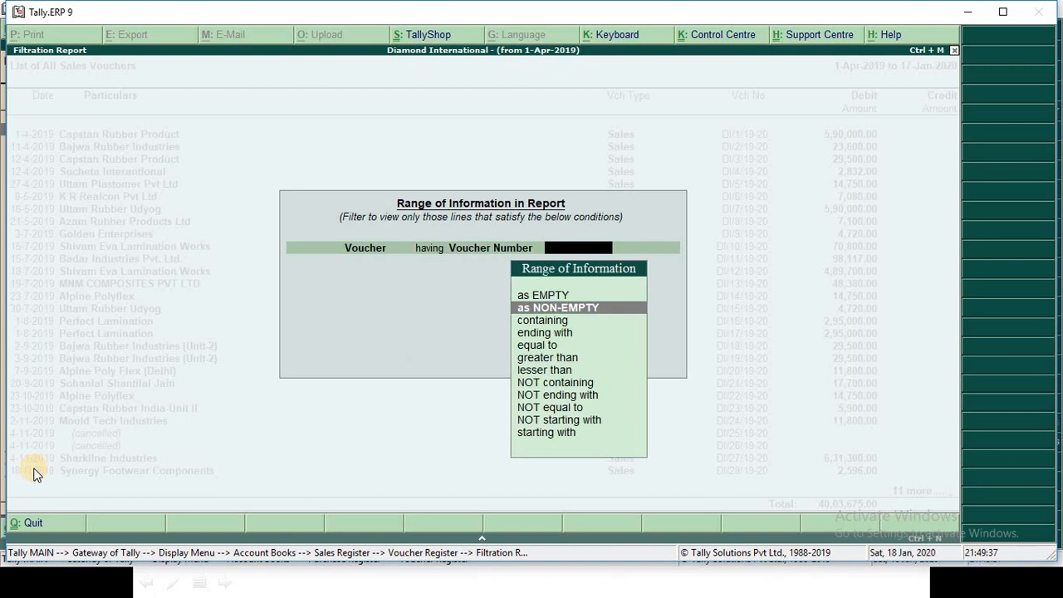
pyautogui.press('Return')
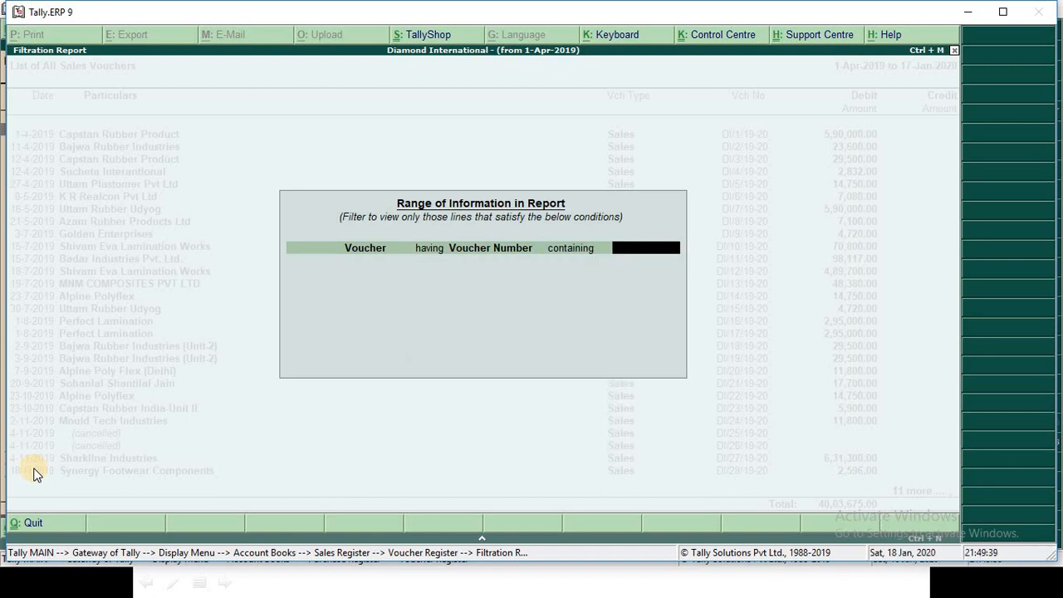
pyautogui.write('38')
pyautogui.press('Return')
pyautogui.press('Return')
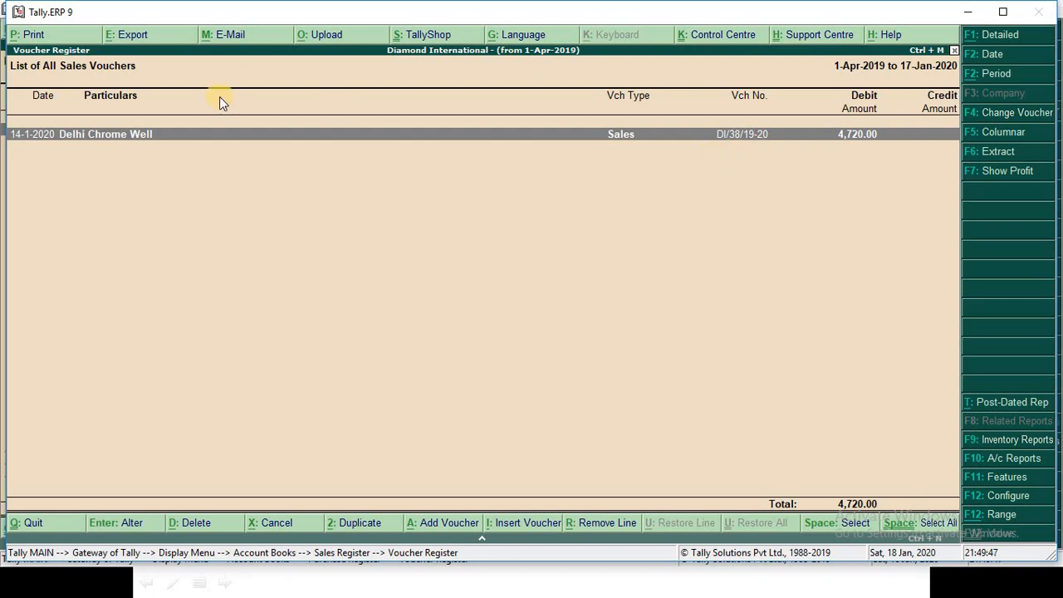
# Step: View the filtered Delhi Chrome Well sales voucher and go back to the unfiltered sales voucher list
pyautogui.press('Return')
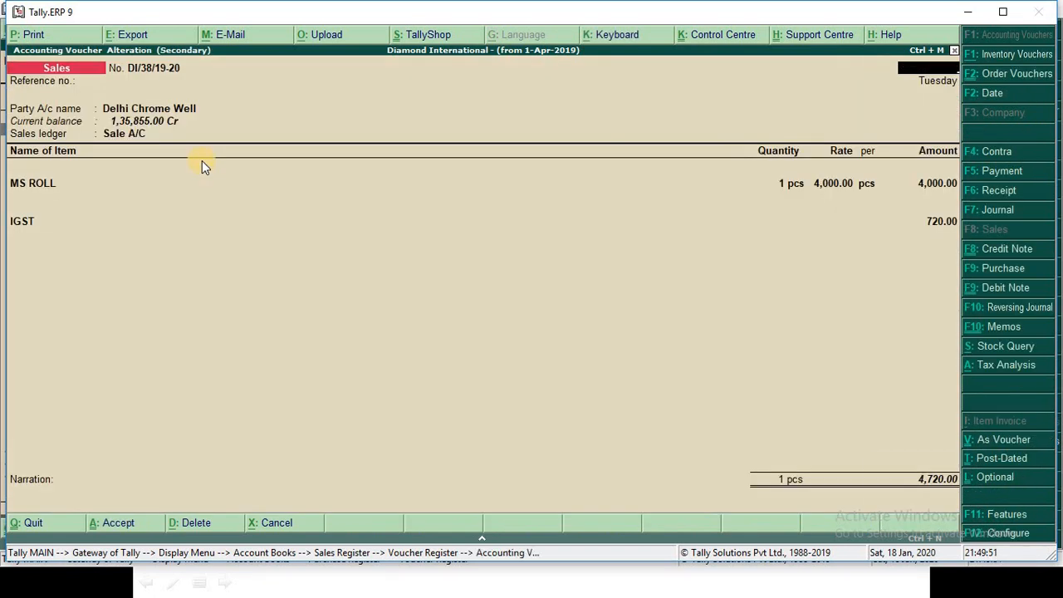
pyautogui.press('Escape')
pyautogui.press('Return')
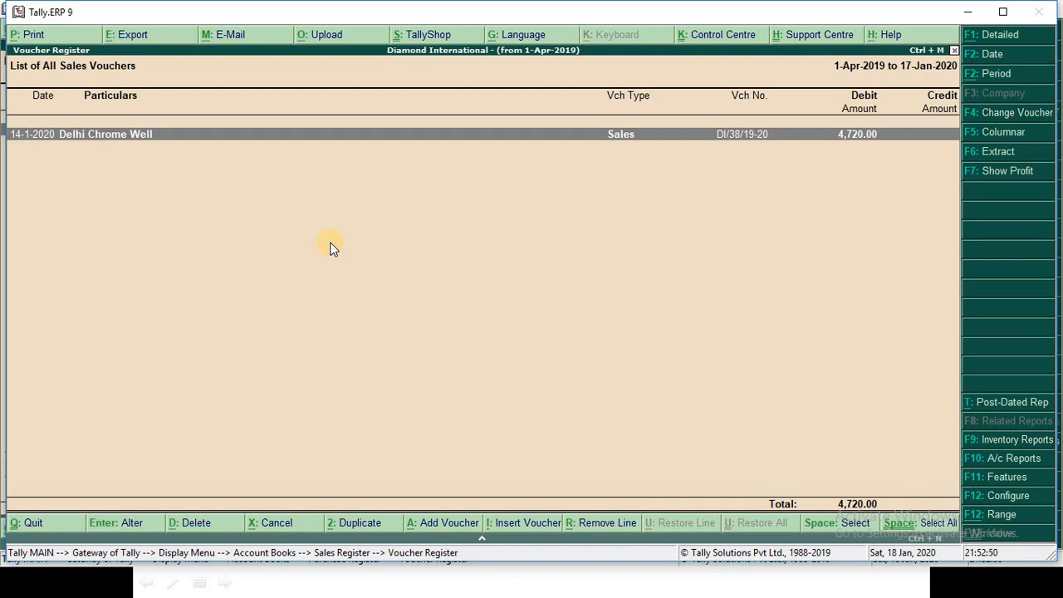
pyautogui.click(329, 247)
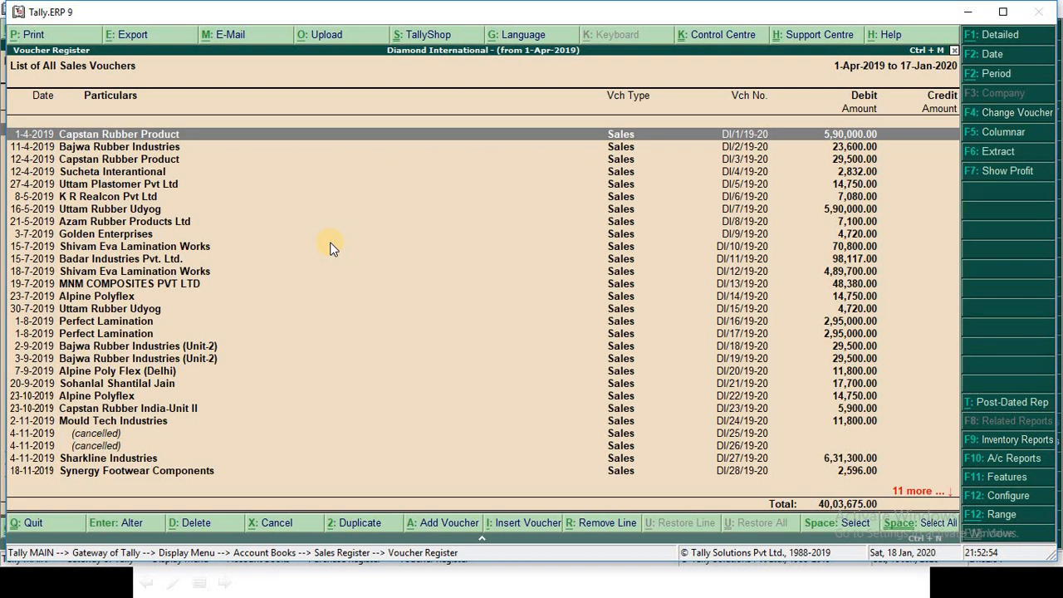
# Step: Start a new range filter on the sales vouchers for Voucher having Ledgers
pyautogui.hotkey('alt', 'F12')
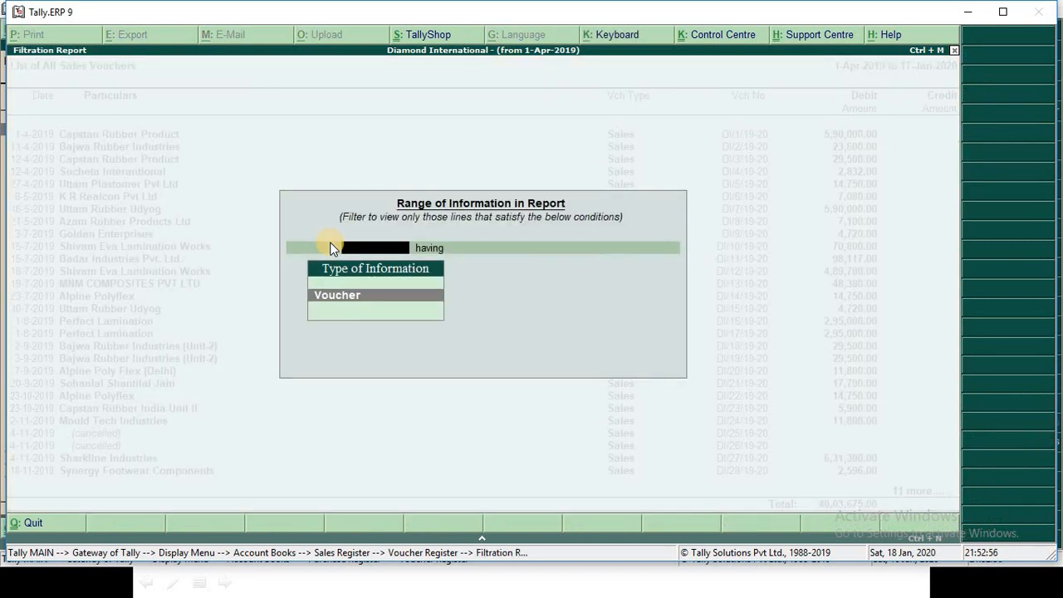
pyautogui.press('Return')
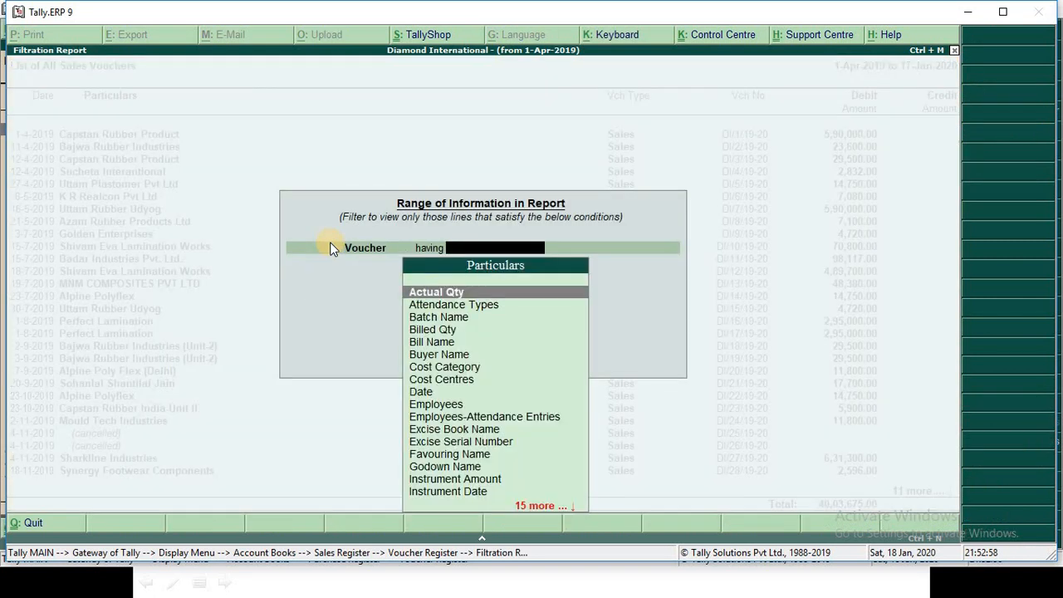
pyautogui.press('Down')
pyautogui.press('Down')
pyautogui.press('Down')
pyautogui.press('Down')
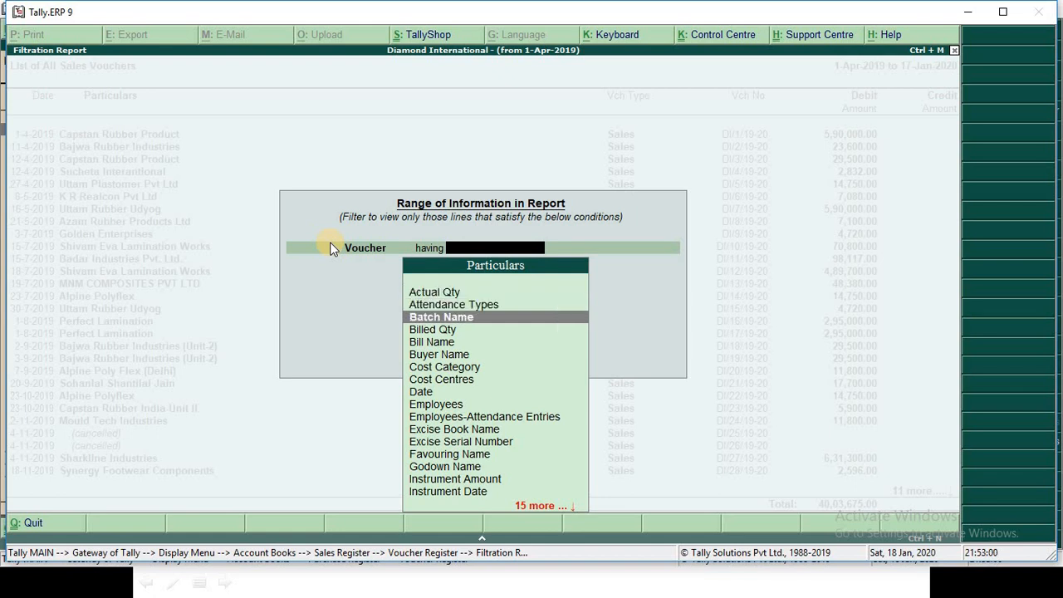
pyautogui.write('led')
pyautogui.press('Down')
pyautogui.press('Down')
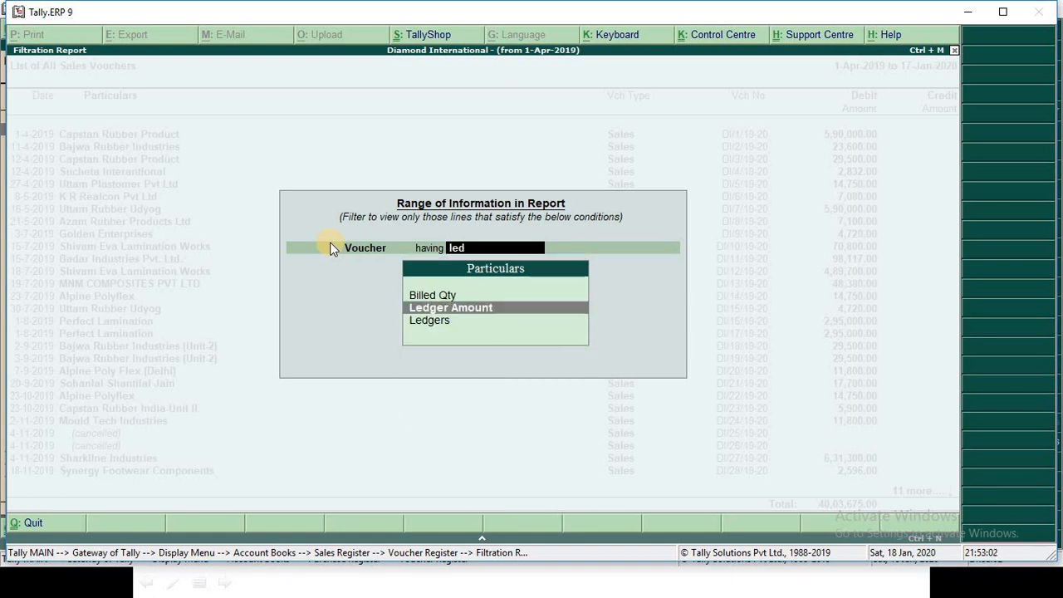
pyautogui.press('Return')
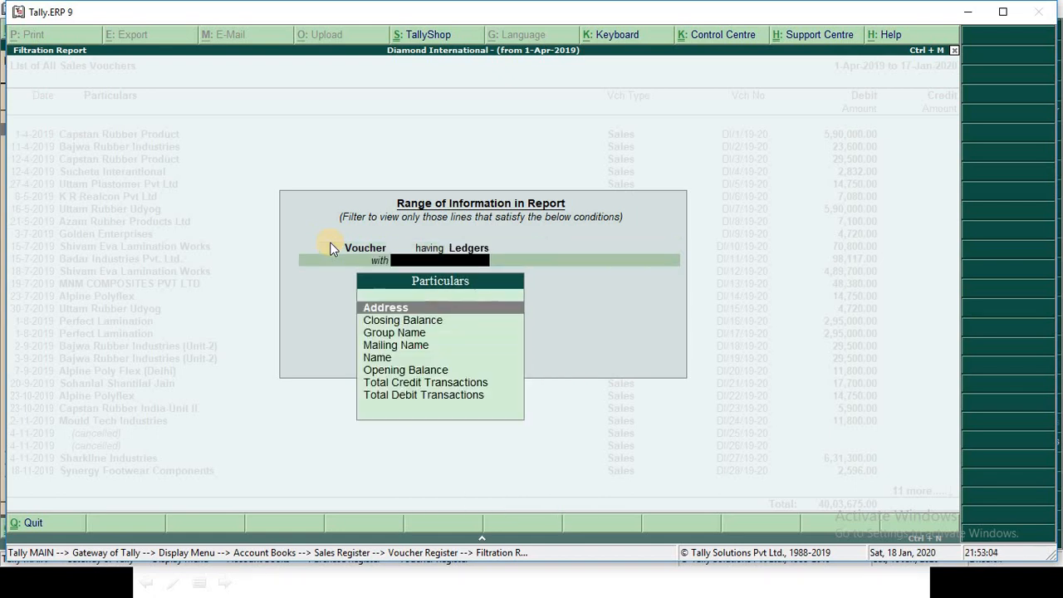
# Step: Set the ledger condition to Name containing "delhi" and apply the filter
pyautogui.press('Down')
pyautogui.press('Down')
pyautogui.press('Down')
pyautogui.press('Down')
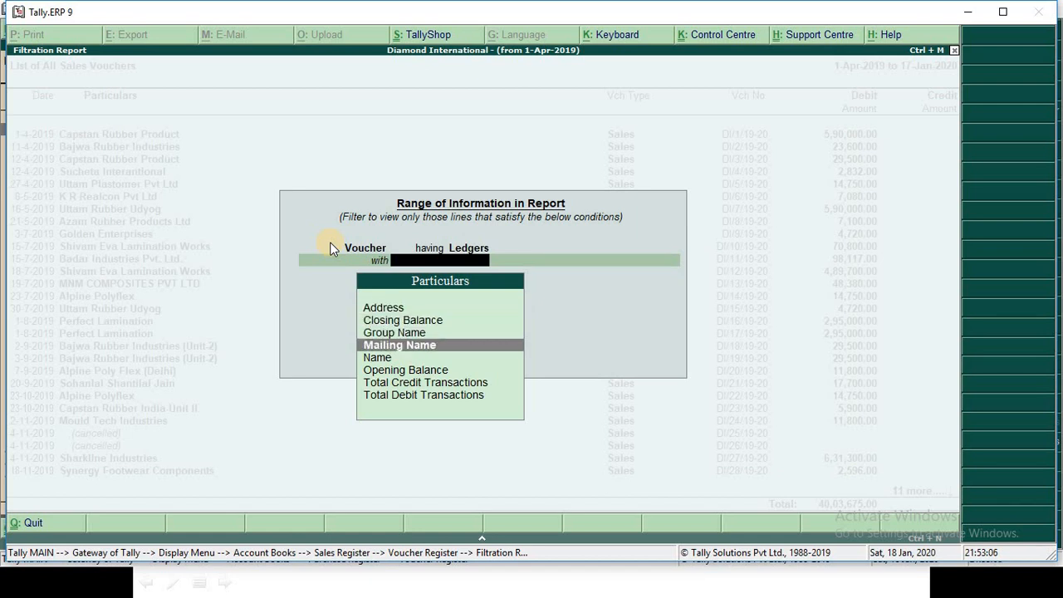
pyautogui.press('Return')
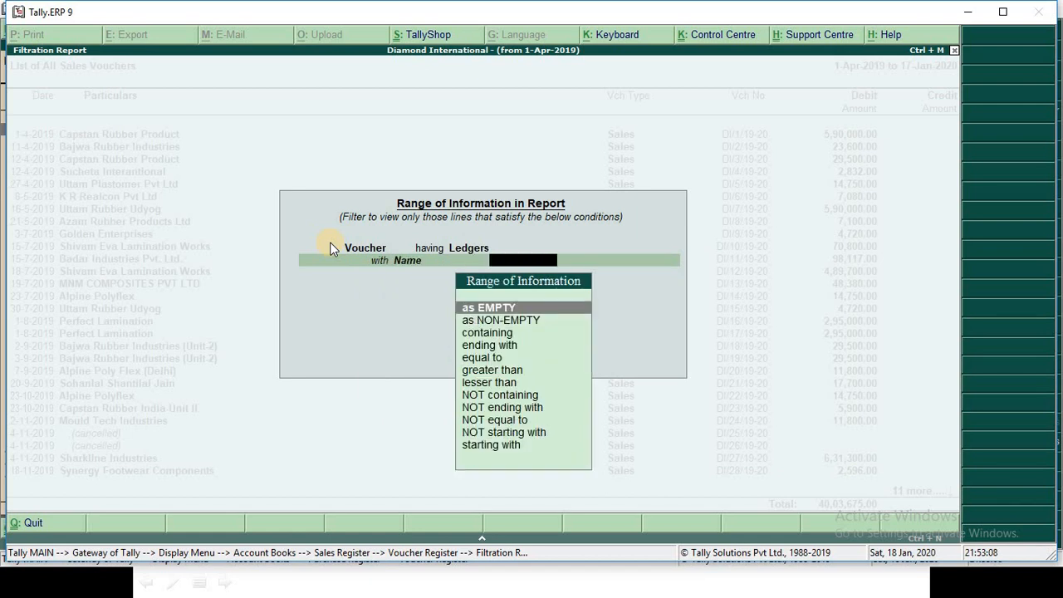
pyautogui.write('con')
pyautogui.press('Return')
pyautogui.write('de')
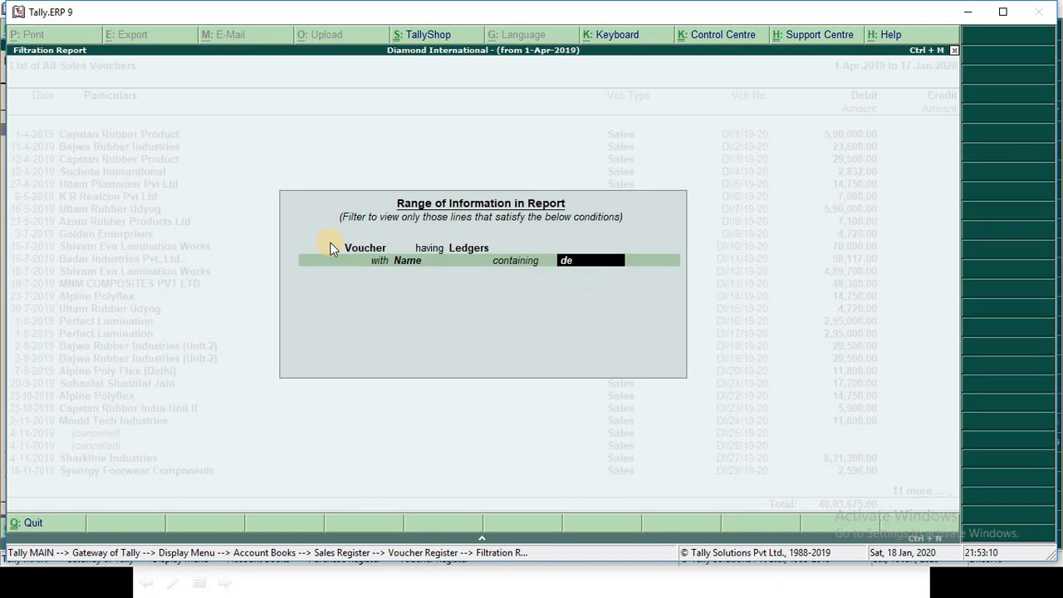
pyautogui.write('lhi')
pyautogui.press('Return')
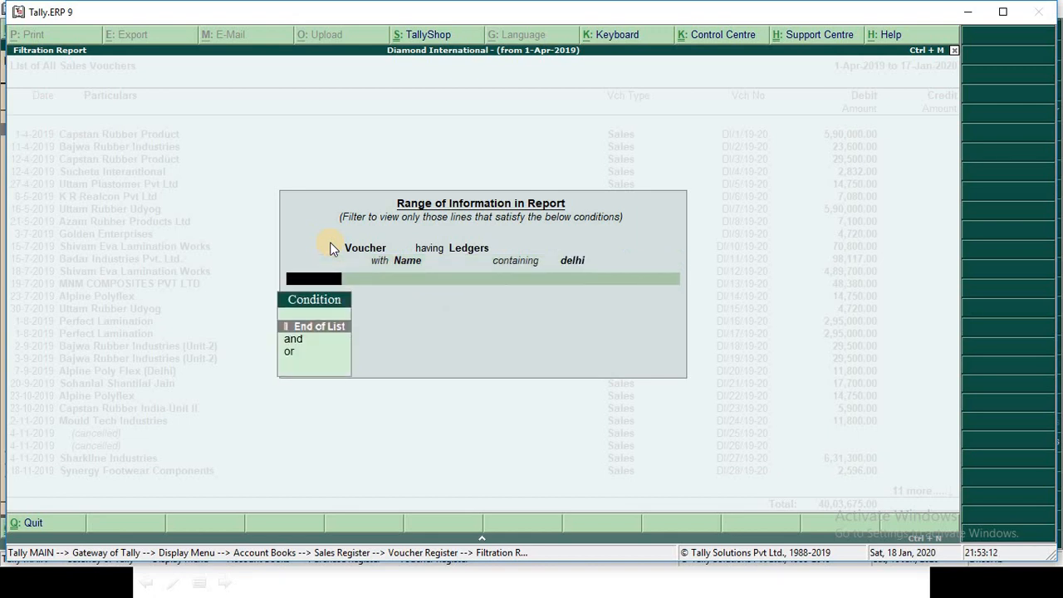
pyautogui.press('Return')
# Step: Look over the sales vouchers matching the ledger name filter and return to the unfiltered voucher list
pyautogui.press('Down')
pyautogui.press('Down')
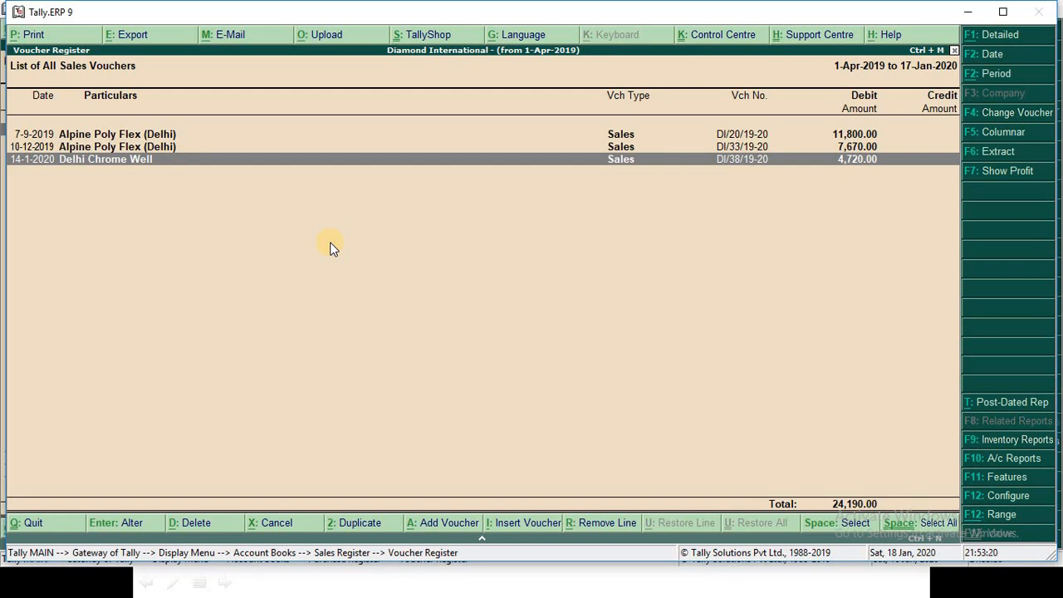
pyautogui.press('Up')
pyautogui.press('Up')
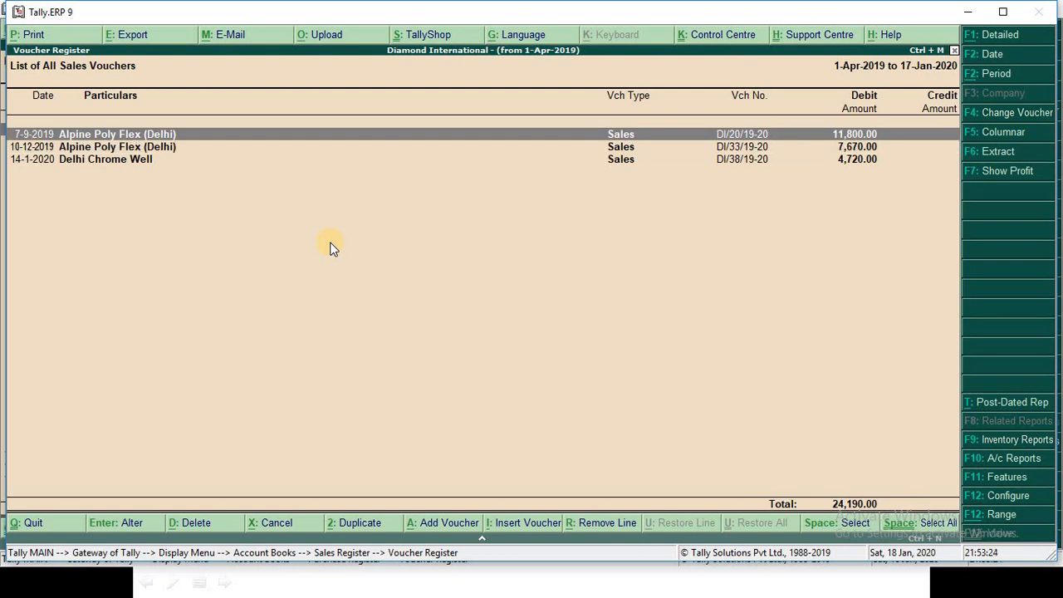
pyautogui.press('Escape')
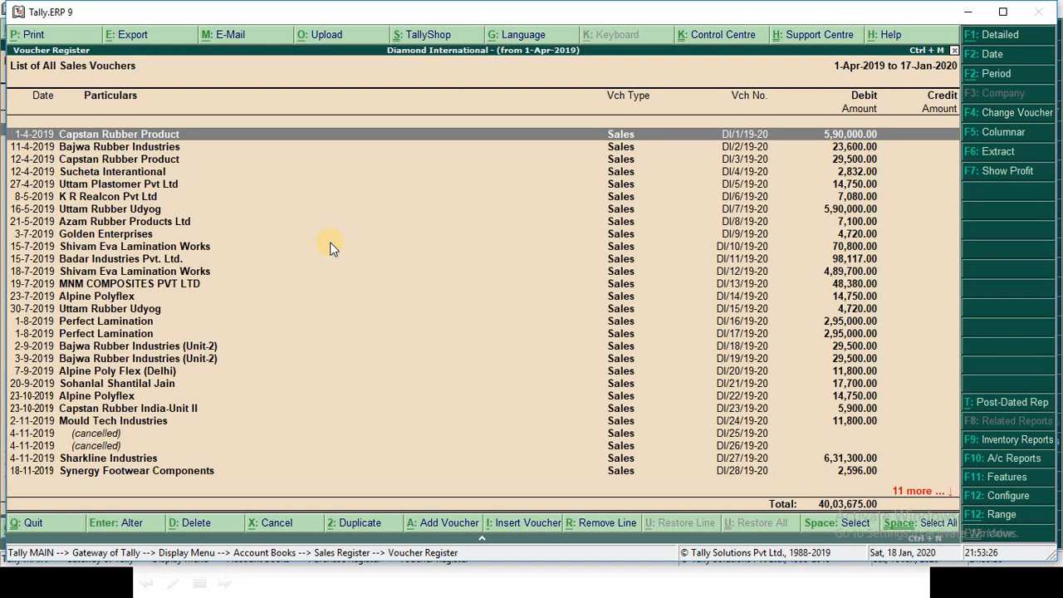
# Step: Start a range filter on the sales vouchers for Voucher having Ledger Amount
pyautogui.hotkey('alt', 'F12')
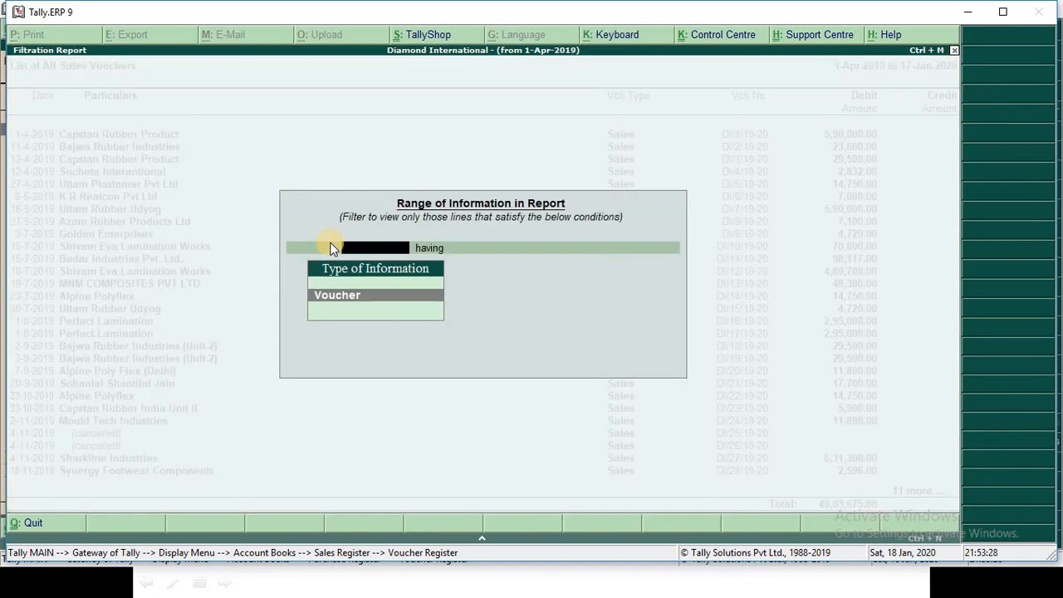
pyautogui.press('Return')
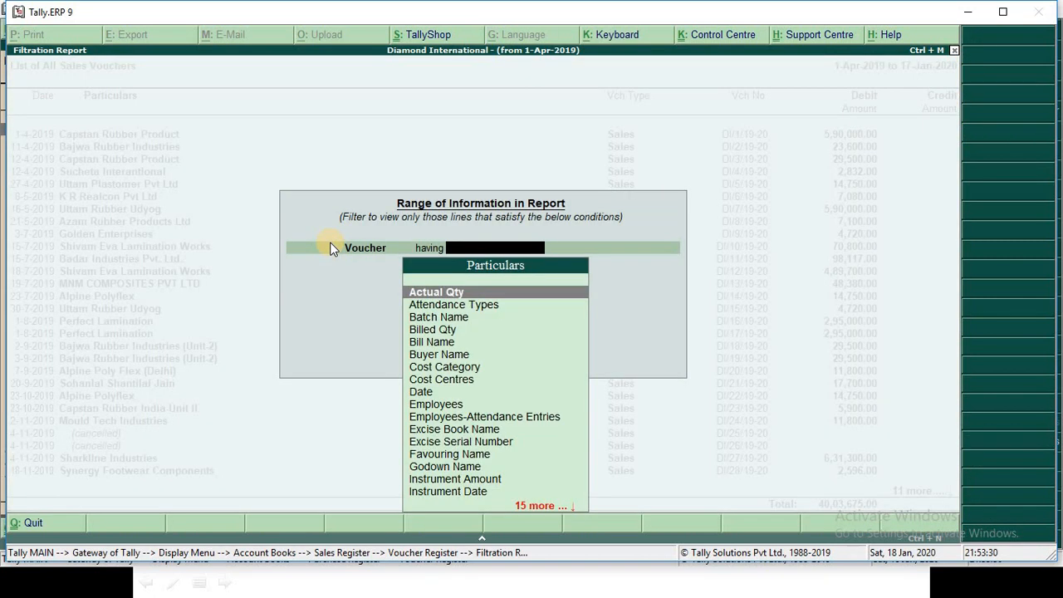
pyautogui.write('led')
pyautogui.press('Down')
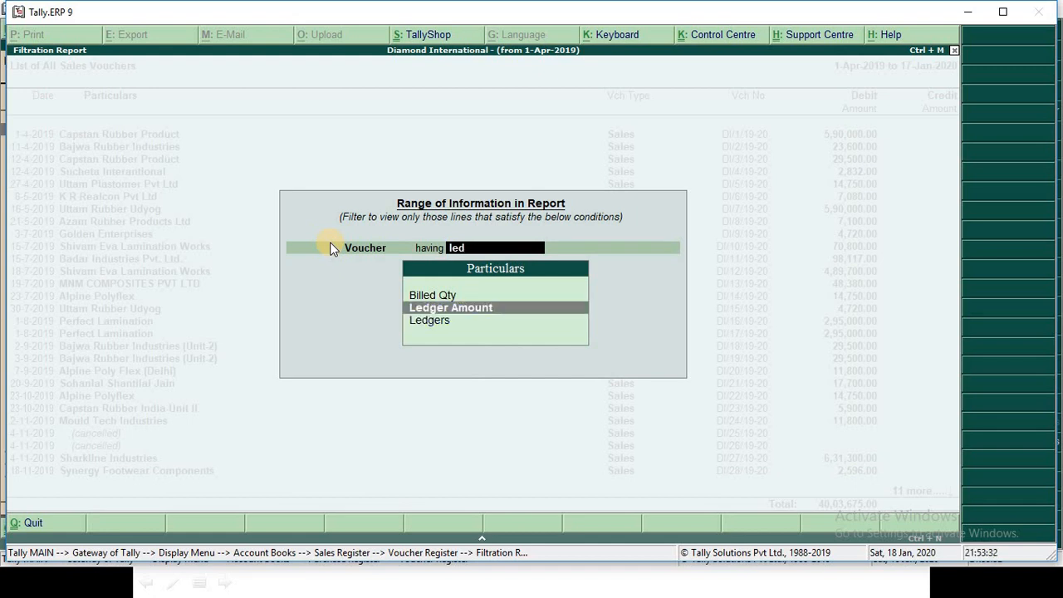
pyautogui.press('Return')
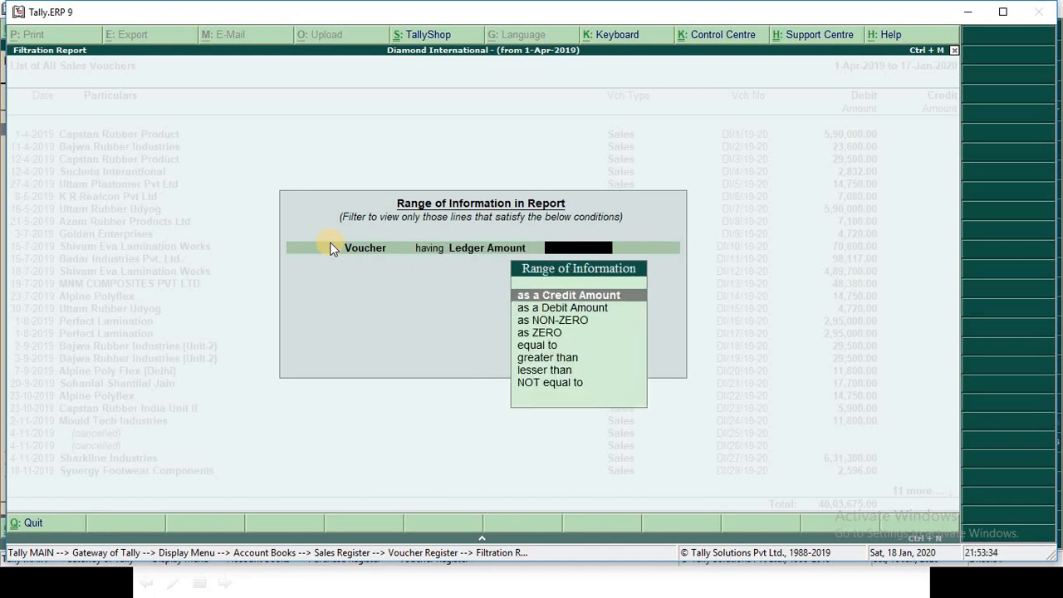
# Step: Return to the filter's particulars and look through the available criteria for vouchers
pyautogui.press('BackSpace')
pyautogui.press('Up')
pyautogui.press('Up')
pyautogui.press('Up')
pyautogui.press('Up')
pyautogui.press('Up')
pyautogui.press('Up')
pyautogui.press('Up')
pyautogui.press('Up')
pyautogui.press('Up')
pyautogui.press('Up')
pyautogui.press('Up')
pyautogui.press('Up')
pyautogui.press('Up')
pyautogui.press('Up')
pyautogui.press('Up')
pyautogui.press('Up')
pyautogui.press('Up')
pyautogui.press('Up')
pyautogui.press('Up')
pyautogui.press('Up')
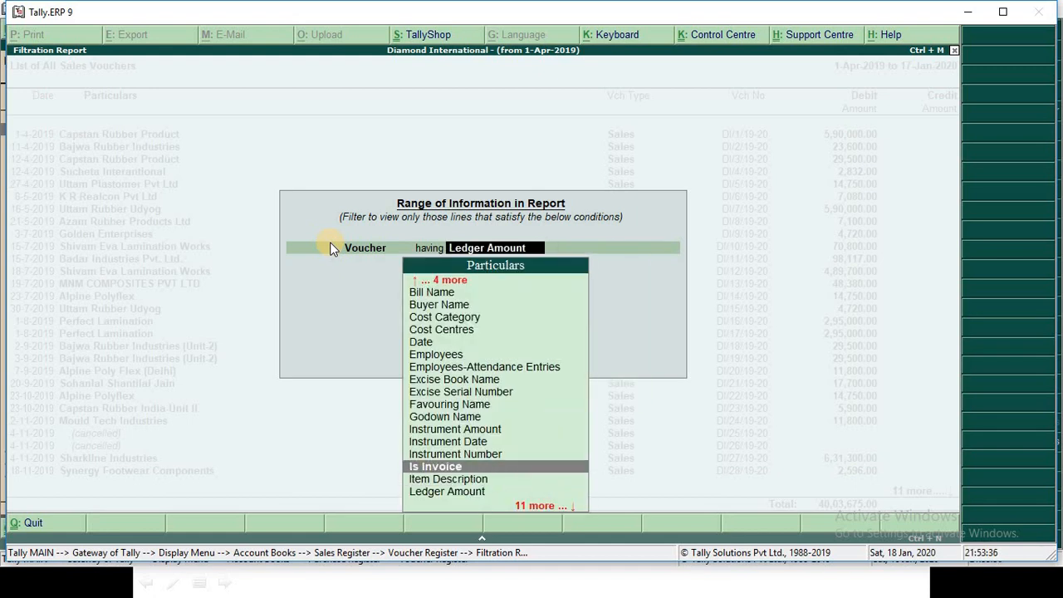
pyautogui.press('Down')
pyautogui.press('Down')
pyautogui.press('Down')
pyautogui.press('Down')
pyautogui.press('Down')
pyautogui.press('Down')
pyautogui.press('Down')
pyautogui.press('Down')
pyautogui.press('Down')
pyautogui.press('Down')
pyautogui.press('Down')
pyautogui.press('Down')
pyautogui.press('Down')
pyautogui.press('Down')
pyautogui.press('Down')
pyautogui.press('Down')
pyautogui.press('Down')
pyautogui.press('Down')
pyautogui.press('Down')
pyautogui.press('Down')
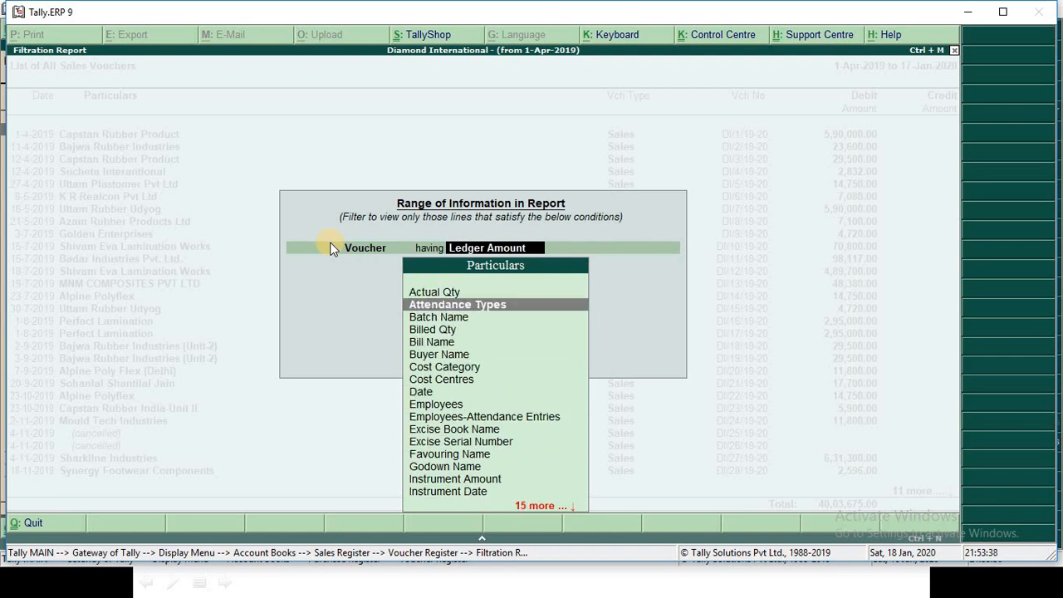
pyautogui.press('Up')
pyautogui.press('Up')
pyautogui.press('Up')
pyautogui.press('Up')
pyautogui.press('Up')
pyautogui.press('Up')
pyautogui.press('Up')
pyautogui.press('Up')
pyautogui.press('Up')
pyautogui.press('Up')
pyautogui.press('Up')
pyautogui.press('Up')
pyautogui.press('Up')
pyautogui.press('Up')
pyautogui.press('Up')
pyautogui.press('Up')
pyautogui.press('Up')
pyautogui.press('Up')
pyautogui.press('Up')
pyautogui.press('Up')
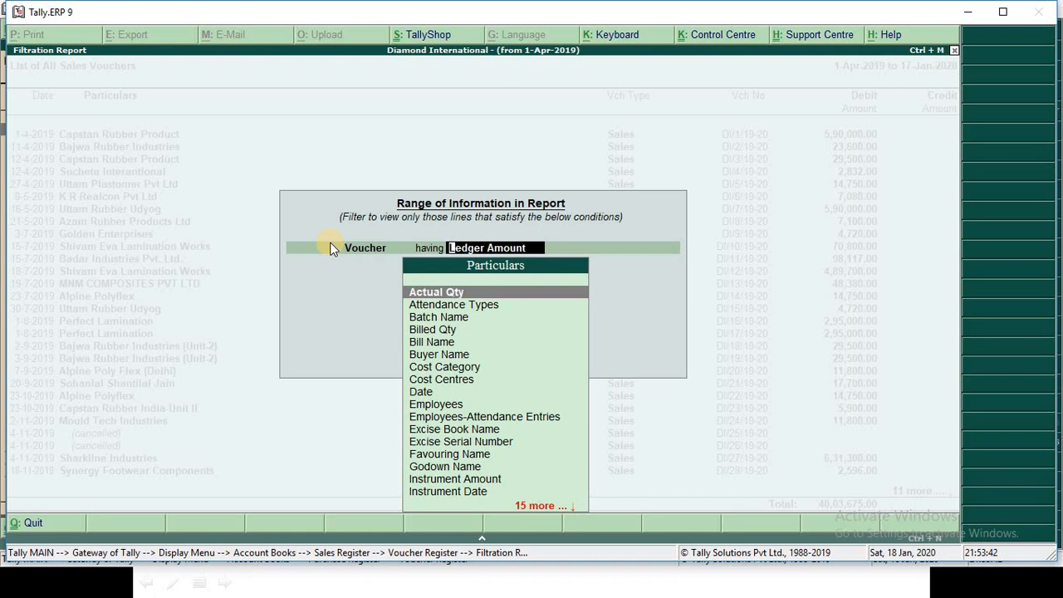
# Step: Set the filter condition to Ledger Amount greater than 50000 and apply it to the sales vouchers
pyautogui.write('ledger')
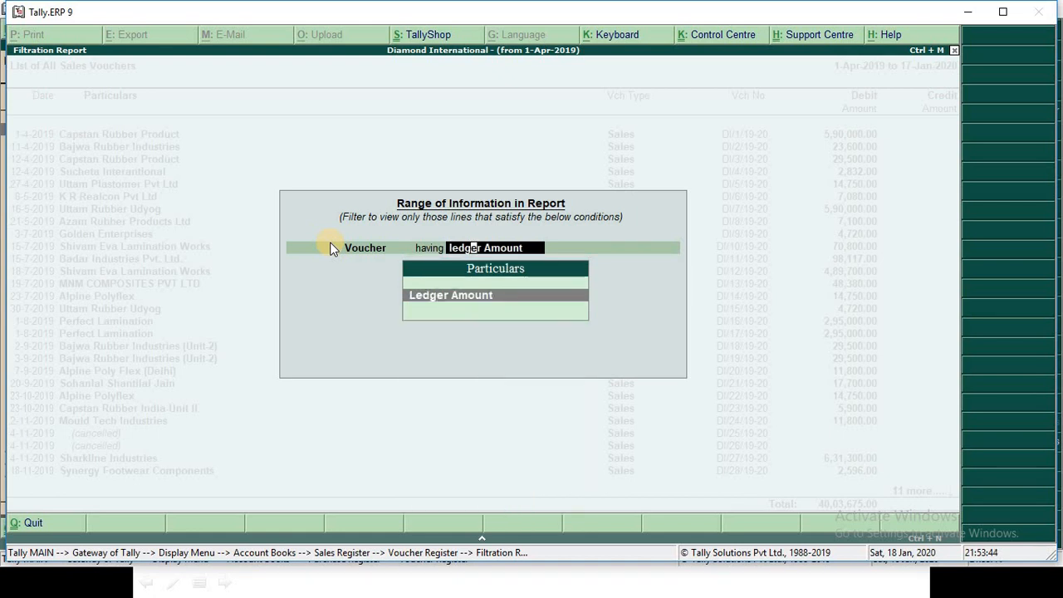
pyautogui.press('Return')
pyautogui.press('Down')
pyautogui.press('Down')
pyautogui.press('Down')
pyautogui.press('Down')
pyautogui.press('Down')
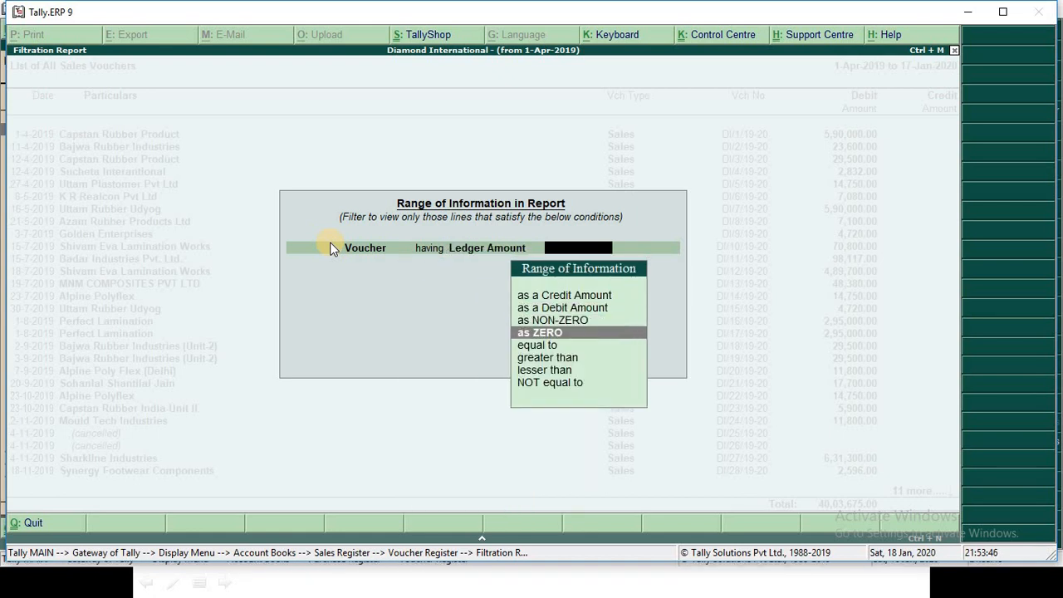
pyautogui.press('Return')
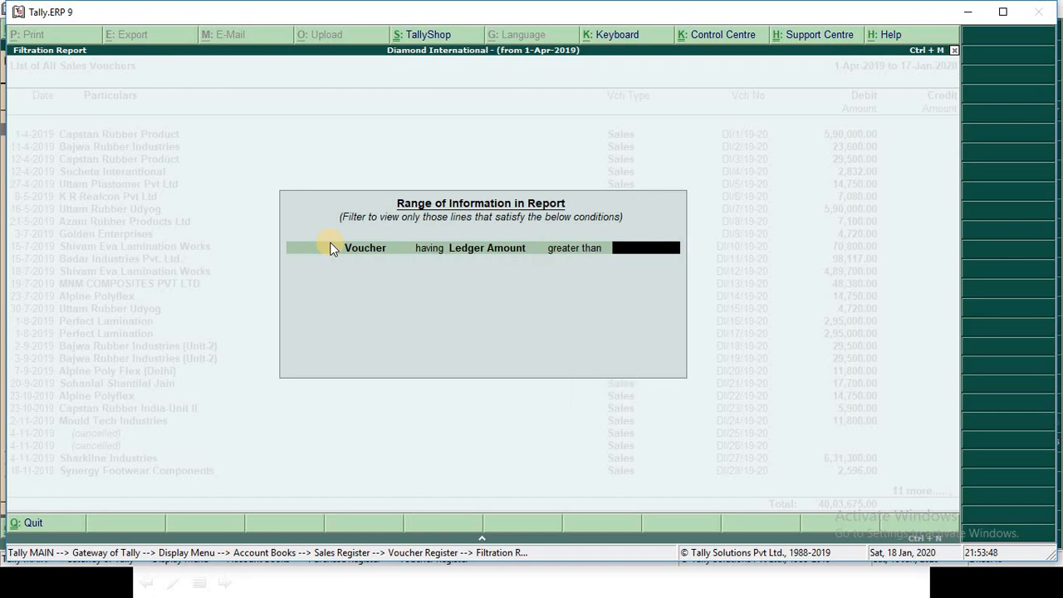
pyautogui.write('50000')
pyautogui.press('Return')
pyautogui.press('Return')
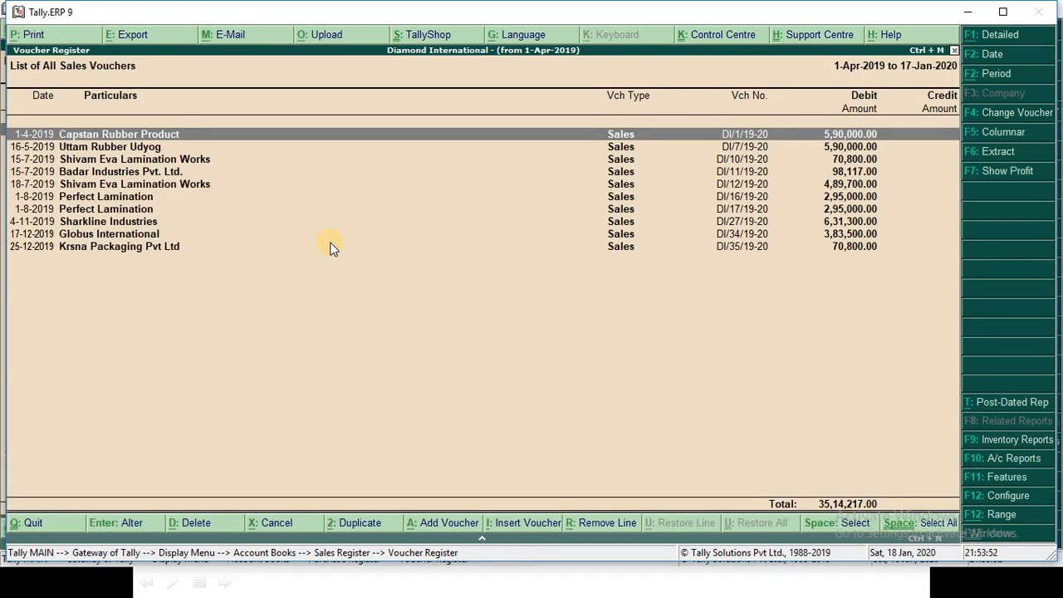
# Step: Look over the sales vouchers matching the ledger amount filter from the first entry to the last
pyautogui.press('Down')
pyautogui.press('Down')
pyautogui.press('Down')
pyautogui.press('Down')
pyautogui.press('Down')
pyautogui.press('Down')
pyautogui.press('Down')
pyautogui.press('Down')
pyautogui.press('Down')
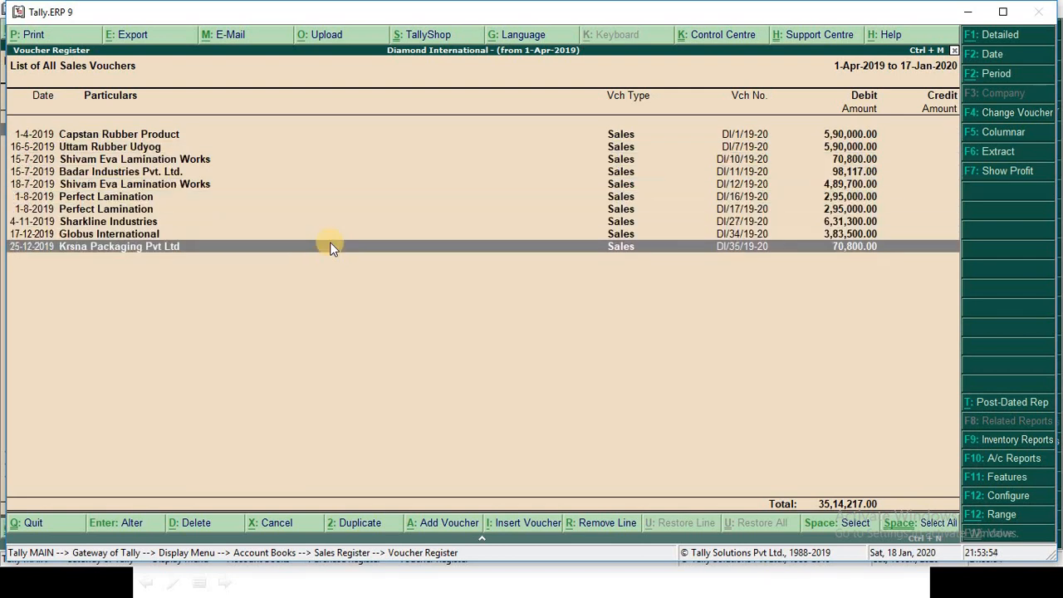
pyautogui.press('Up')
pyautogui.press('Up')
pyautogui.press('Up')
pyautogui.press('Up')
pyautogui.press('Up')
pyautogui.press('Up')
pyautogui.press('Up')
pyautogui.press('Up')
pyautogui.press('Up')
pyautogui.press('Down')
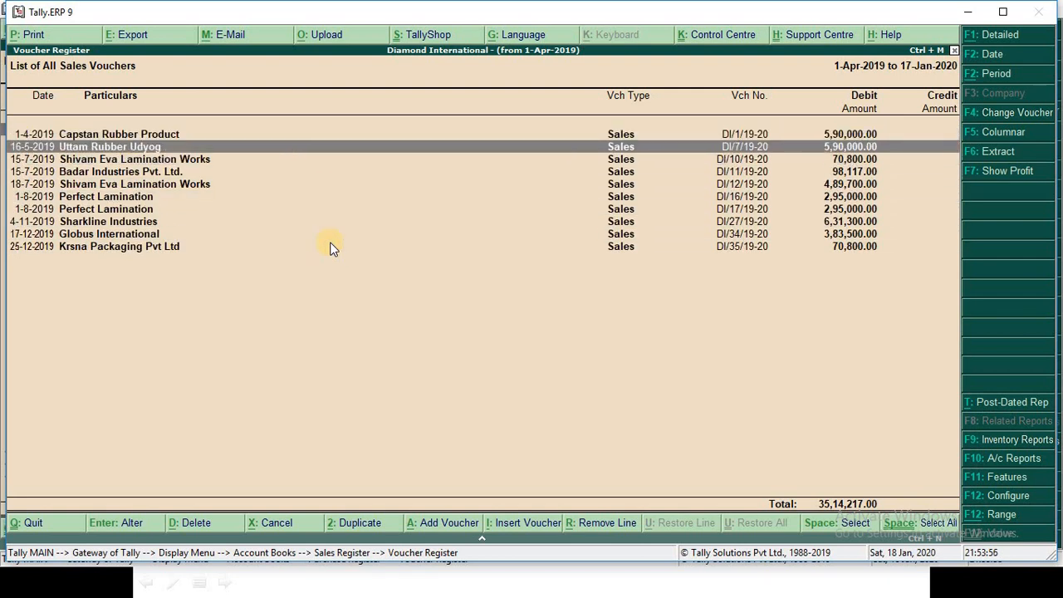
pyautogui.press('Down')
pyautogui.press('Down')
pyautogui.press('Down')
pyautogui.press('Down')
pyautogui.press('Down')
pyautogui.press('Down')
pyautogui.press('Down')
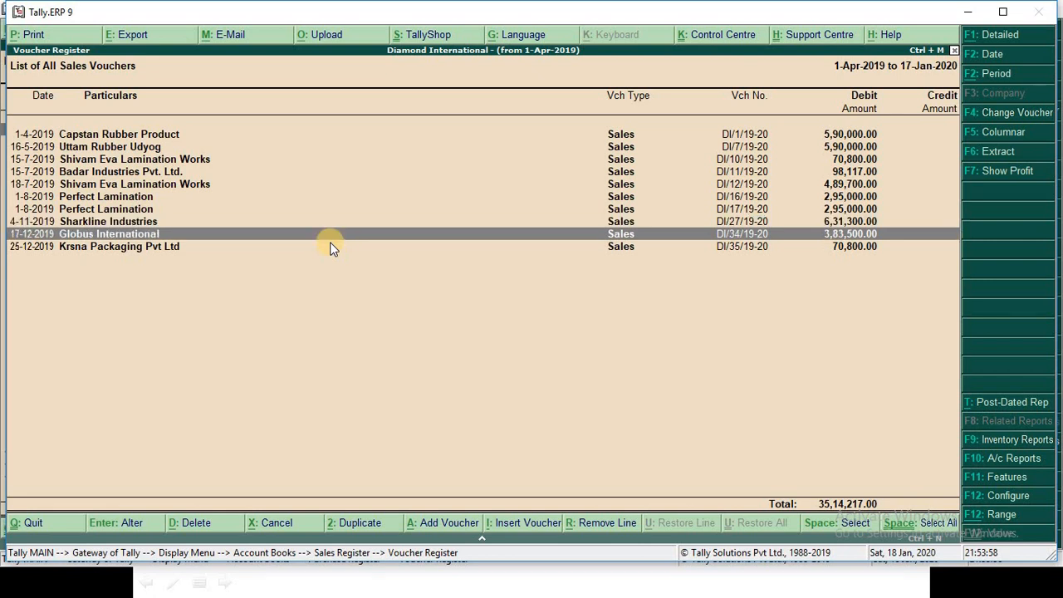
pyautogui.press('Down')
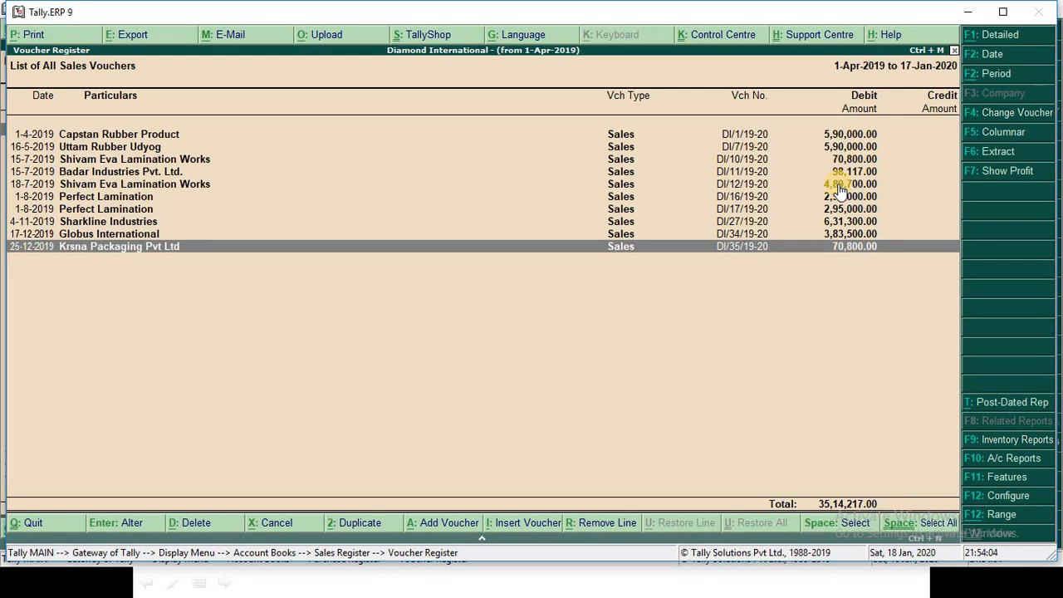
# Step: Change the ledger amount condition to lesser than 50000 and apply the revised filter
pyautogui.hotkey('alt', 'F12')
pyautogui.press('Return')
pyautogui.press('Return')
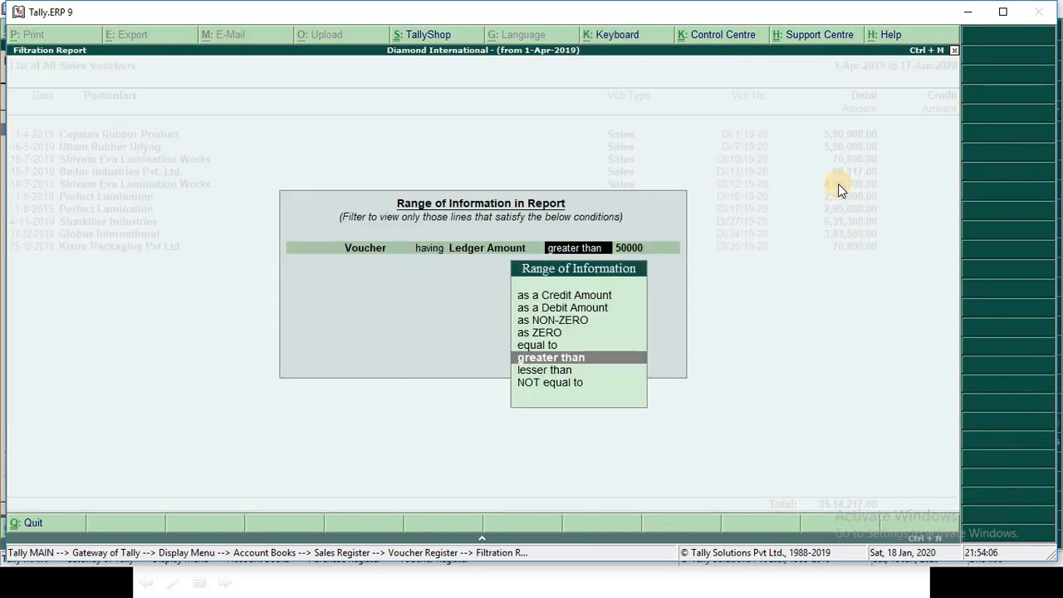
pyautogui.press('Down')
pyautogui.press('Down')
pyautogui.press('Up')
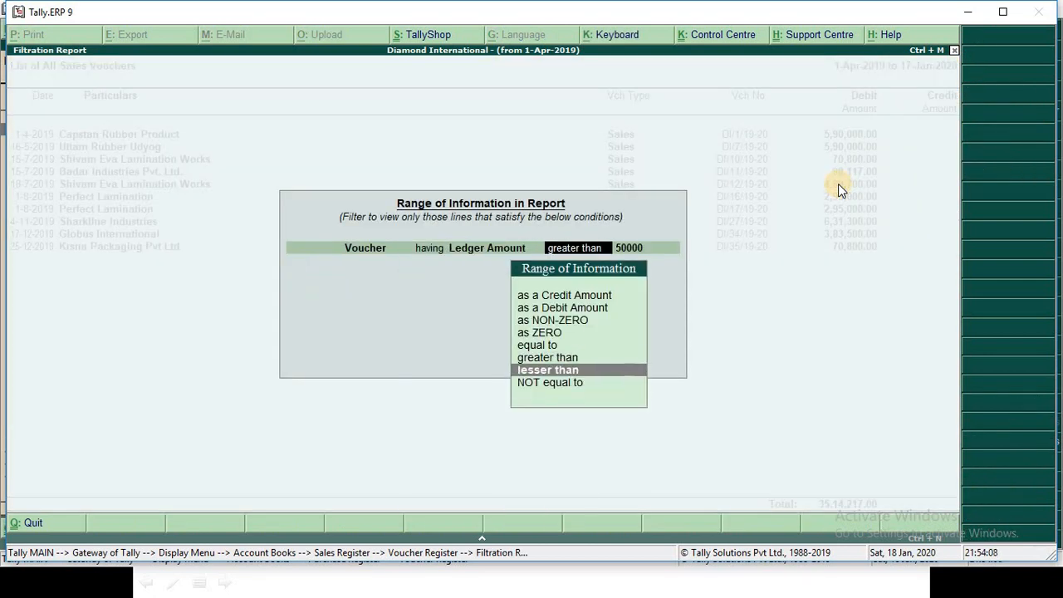
pyautogui.press('Return')
pyautogui.press('Return')
pyautogui.press('Escape')
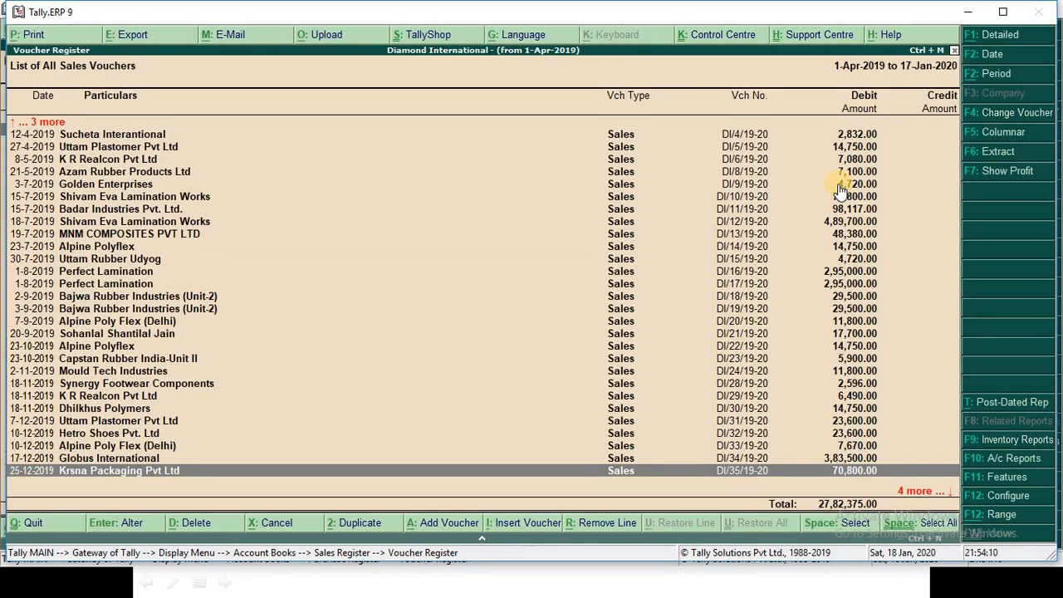
# Step: Examine the amounts in the refiltered sales vouchers and return to the unfiltered voucher list
pyautogui.press('Up')
pyautogui.press('Up')
pyautogui.press('Up')
pyautogui.press('Up')
pyautogui.press('Up')
pyautogui.press('Up')
pyautogui.press('Up')
pyautogui.press('Up')
pyautogui.press('Up')
pyautogui.press('Up')
pyautogui.press('Up')
pyautogui.press('Up')
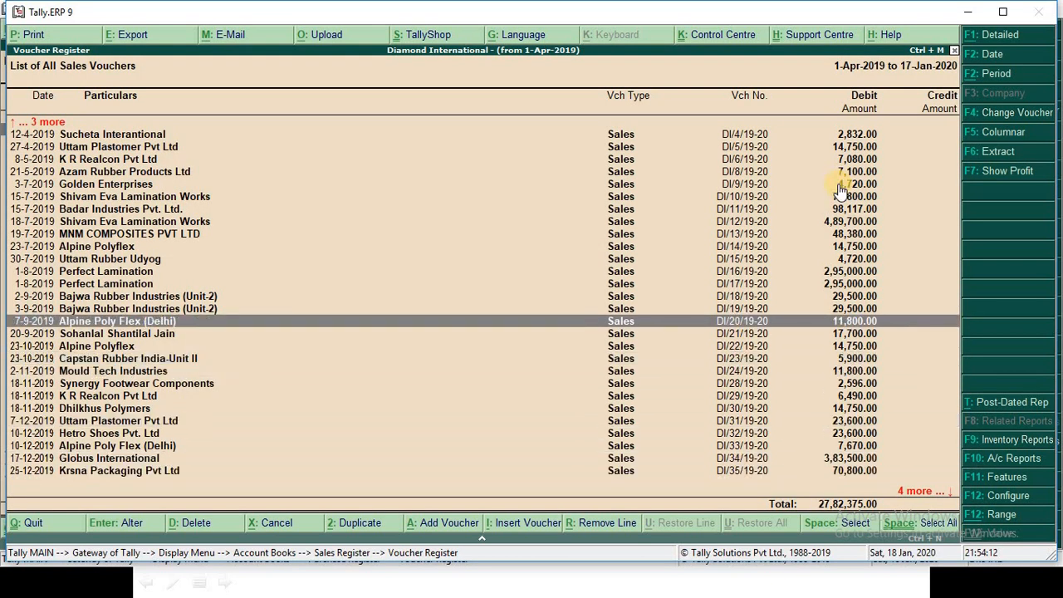
pyautogui.press('Home')
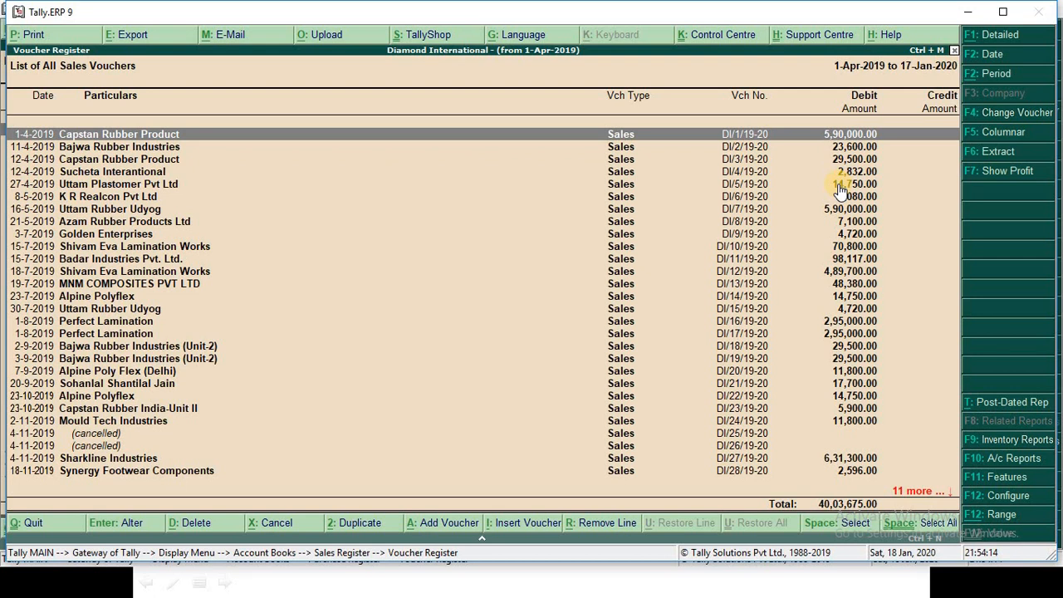
pyautogui.press('Escape')
pyautogui.press('Escape')
pyautogui.press('Escape')
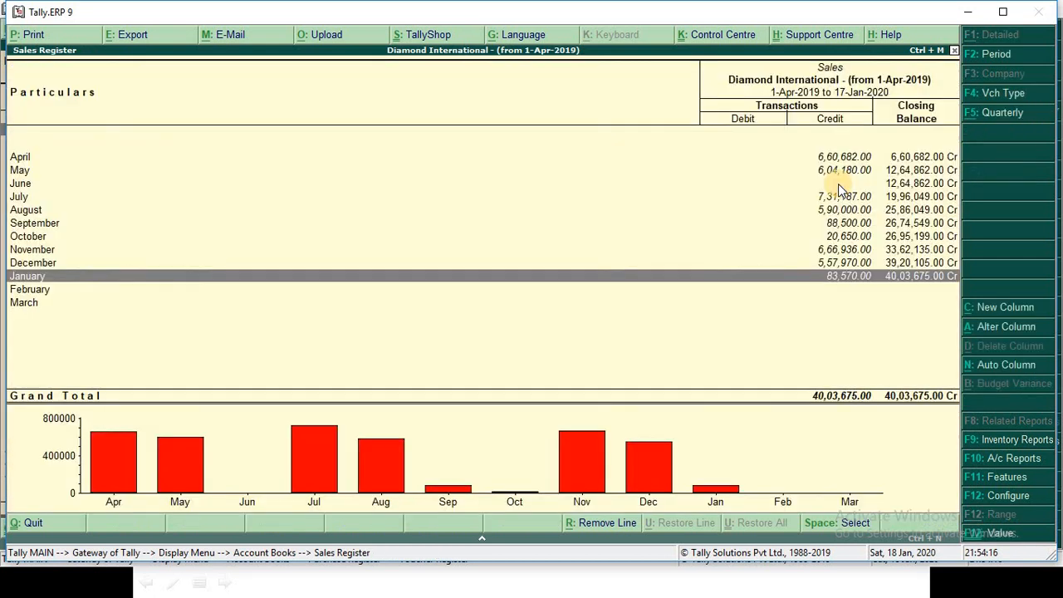
pyautogui.press('Escape')
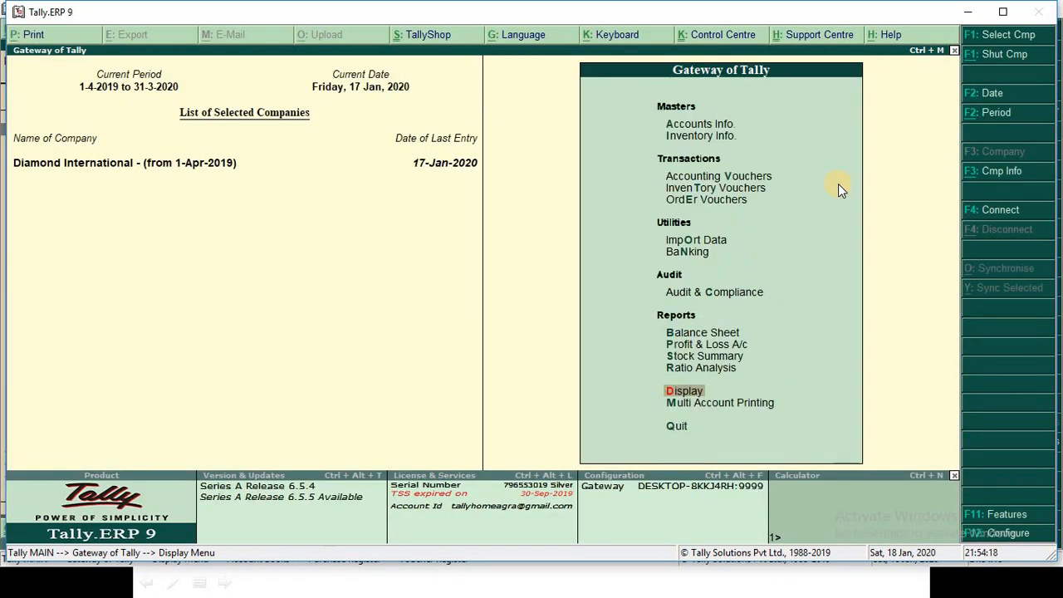
pyautogui.write('dalBank c')
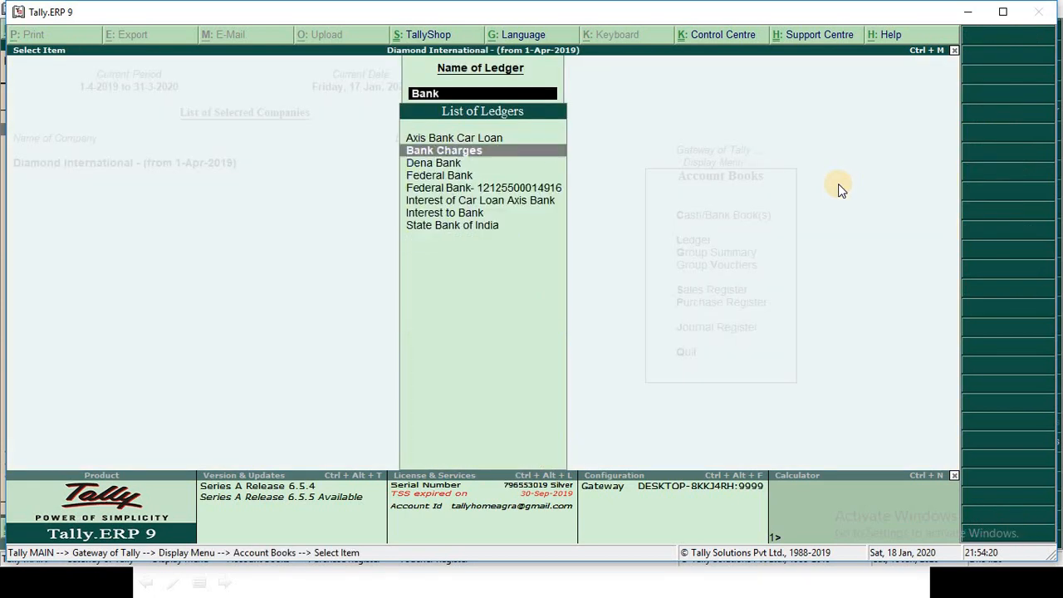
# Step: Switch to the Brain Power Hr Management P Ltd window, leave its purchase register and open the ledger selection under Account Books
pyautogui.hotkey('alt', 'Tab')
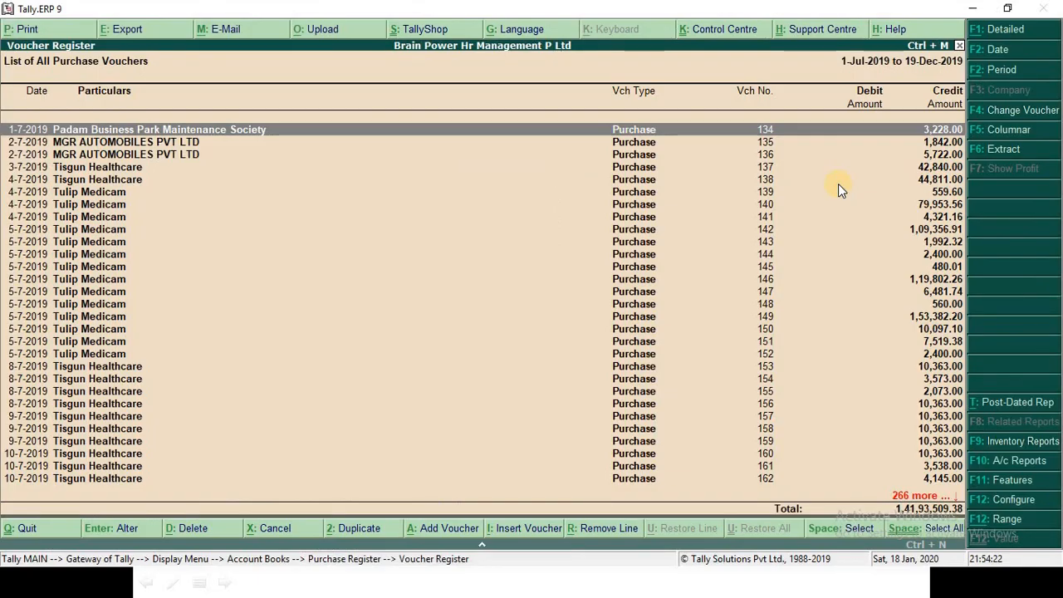
pyautogui.press('Escape')
pyautogui.press('Escape')
pyautogui.press('Escape')
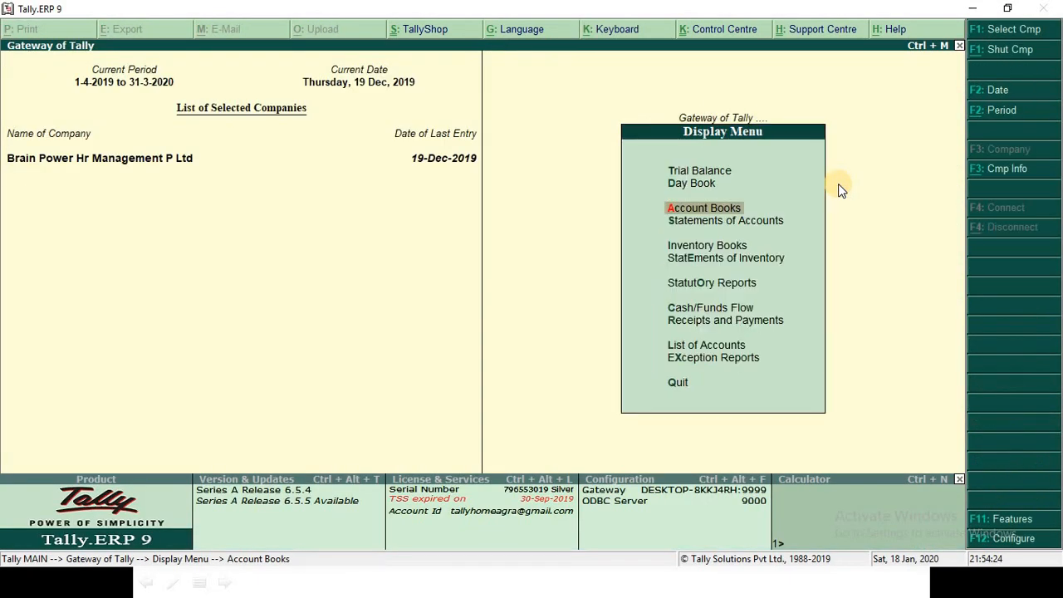
pyautogui.press('Escape')
pyautogui.write('dalBankc')
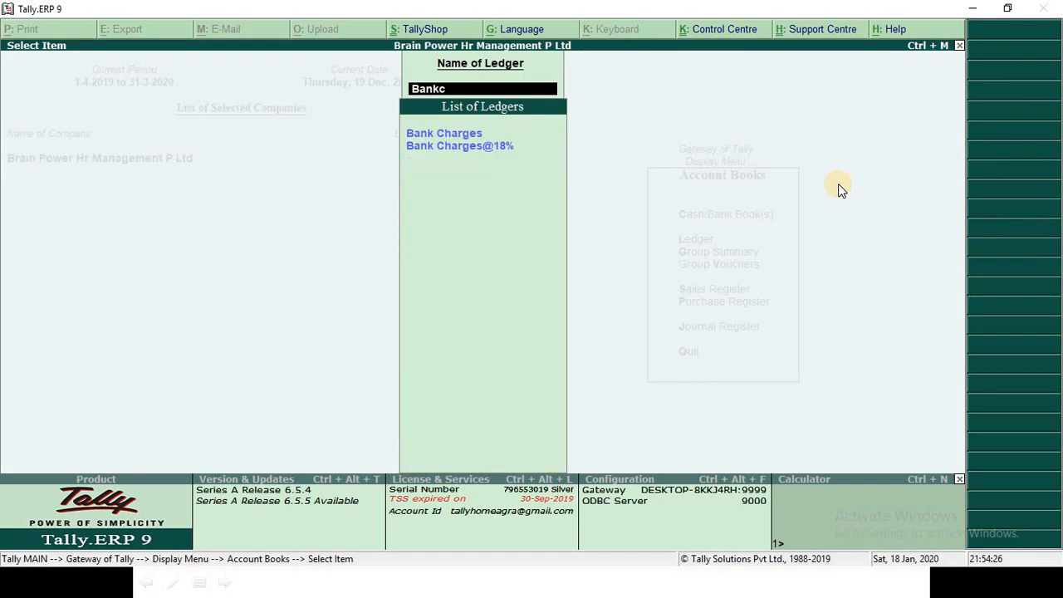
# Step: Clear the ledger search and open the State Bank of India ledger vouchers
pyautogui.press('BackSpace')
pyautogui.press('BackSpace')
pyautogui.press('BackSpace')
pyautogui.press('BackSpace')
pyautogui.press('BackSpace')
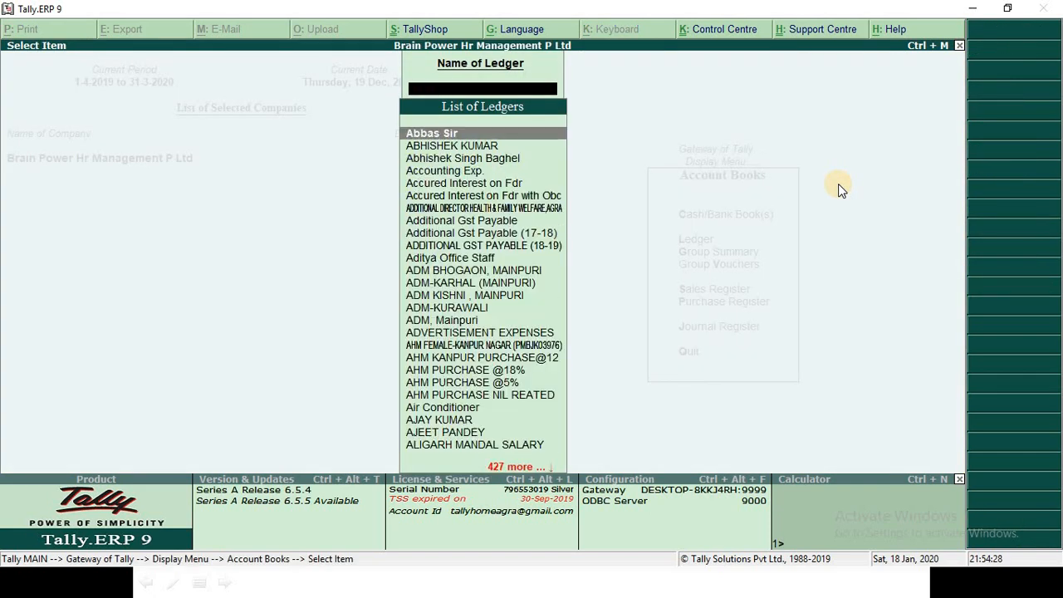
pyautogui.write('Sta')
pyautogui.press('Down')
pyautogui.press('Down')
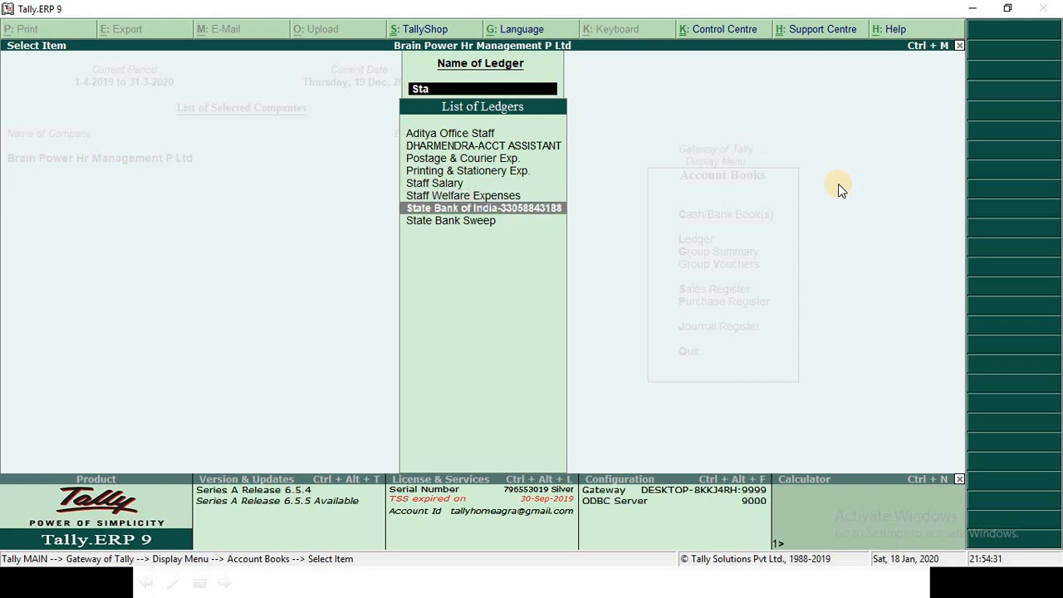
pyautogui.press('Return')
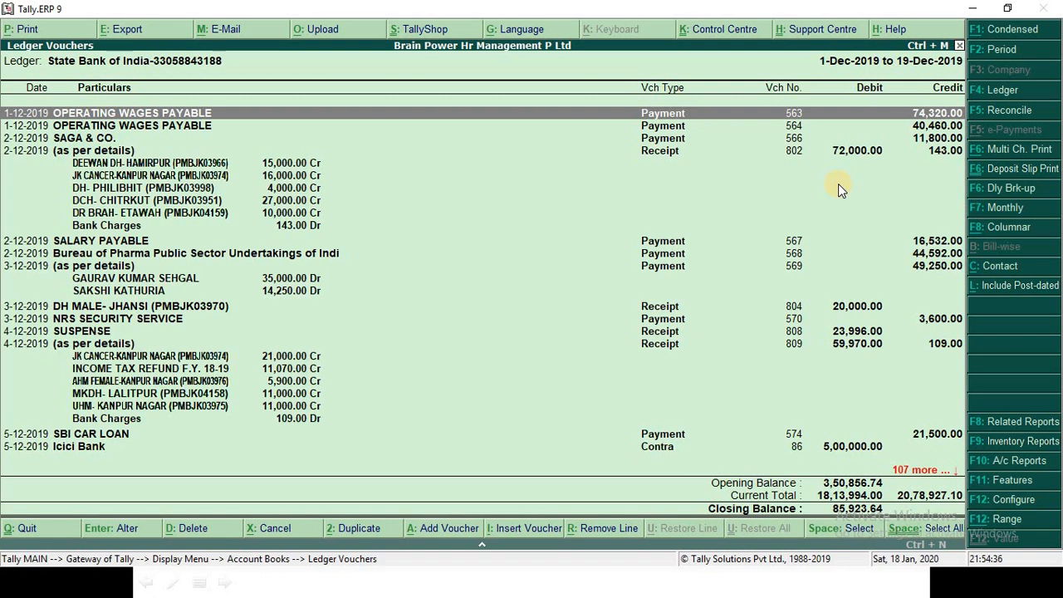
# Step: Set the ledger's period to start from 1-7-2019 and keep the end date at 19-12-2019
pyautogui.press('F2')
pyautogui.write('01.')
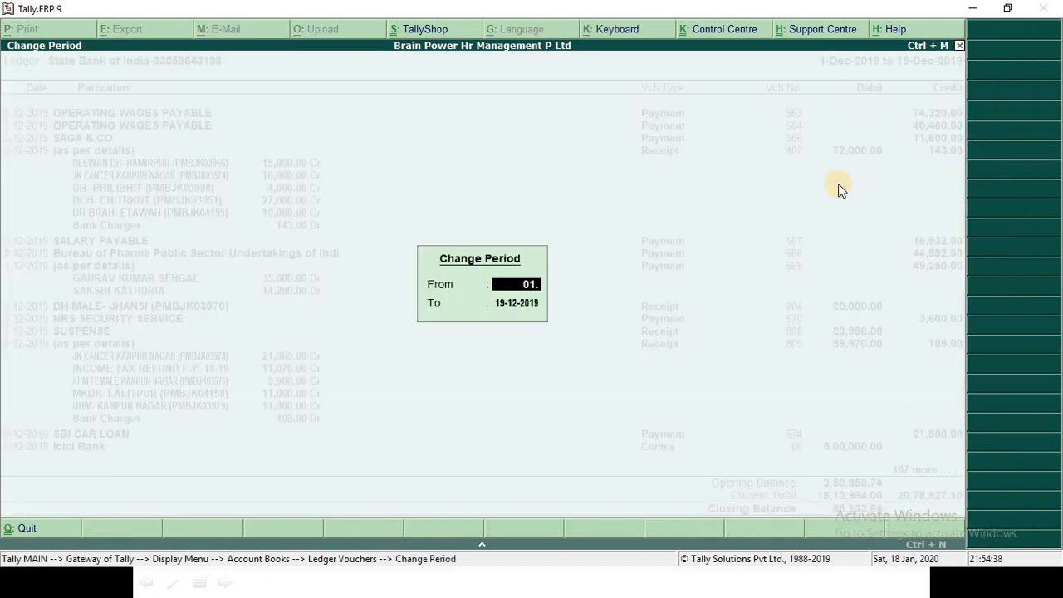
pyautogui.write('07')
pyautogui.press('Return')
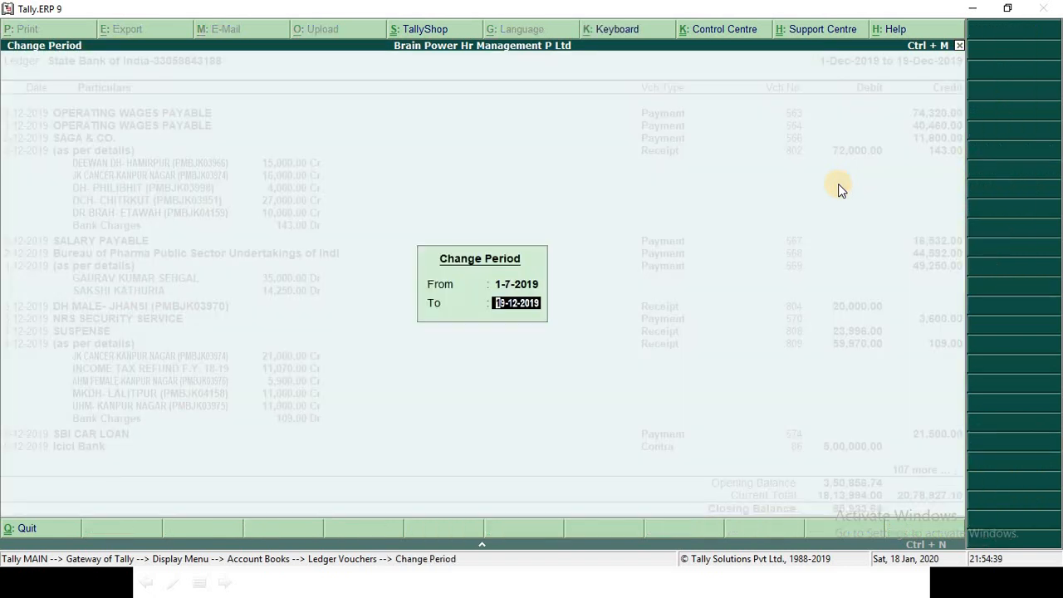
pyautogui.press('Return')
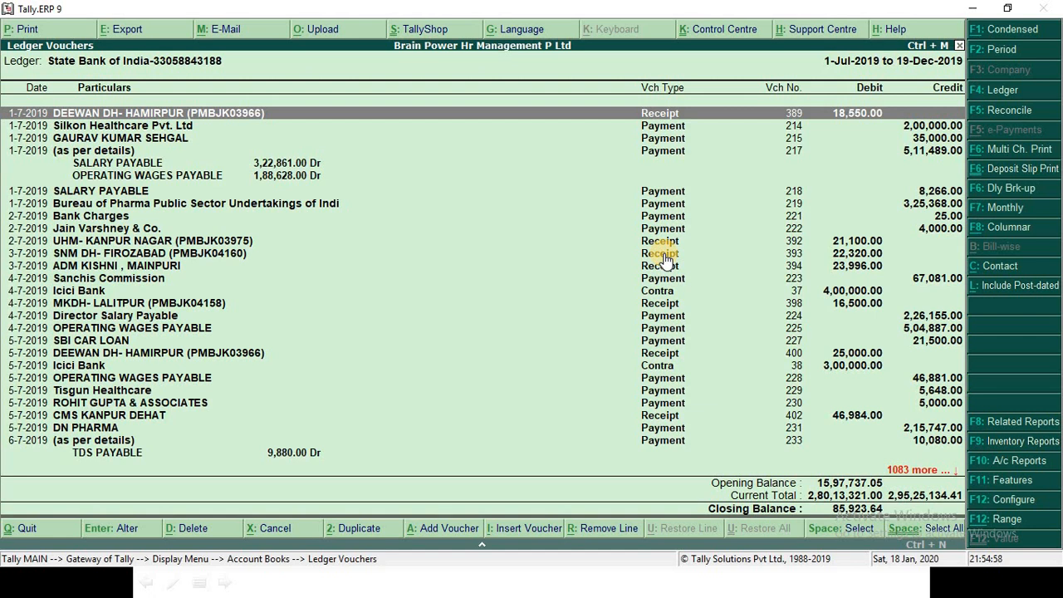
# Step: Filter the State Bank of India ledger to vouchers whose Voucher Type name contains "contra"
pyautogui.hotkey('alt', 'F12')
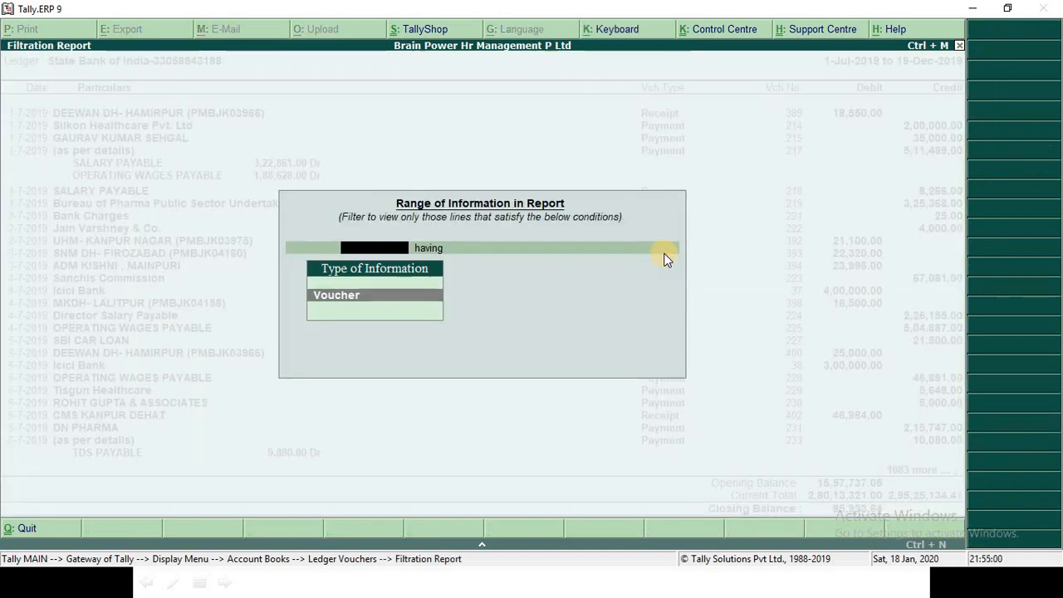
pyautogui.press('Return')
pyautogui.write('vouc')
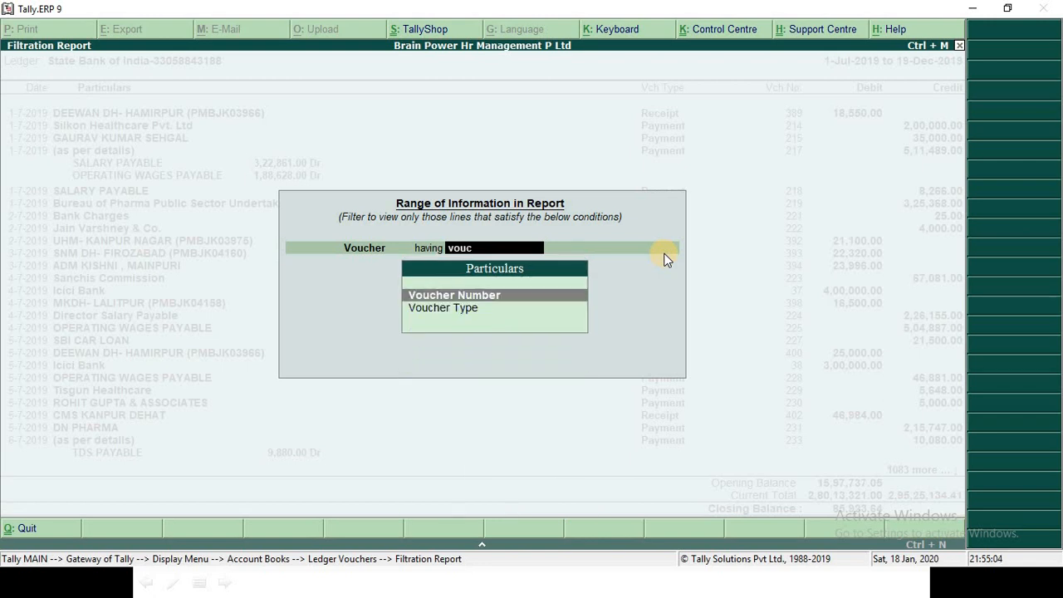
pyautogui.press('Down')
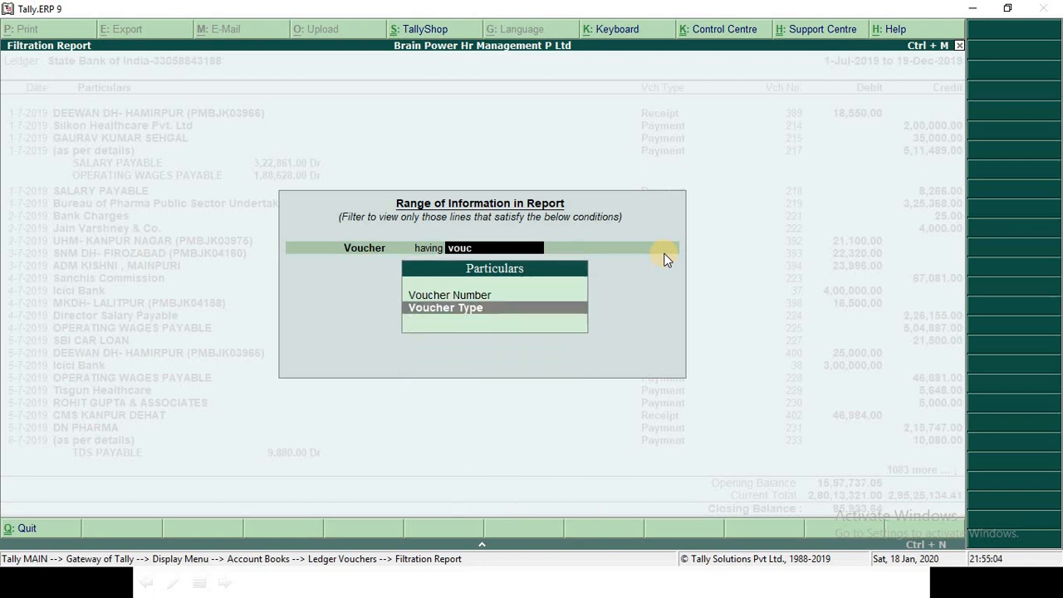
pyautogui.press('Return')
pyautogui.press('Return')
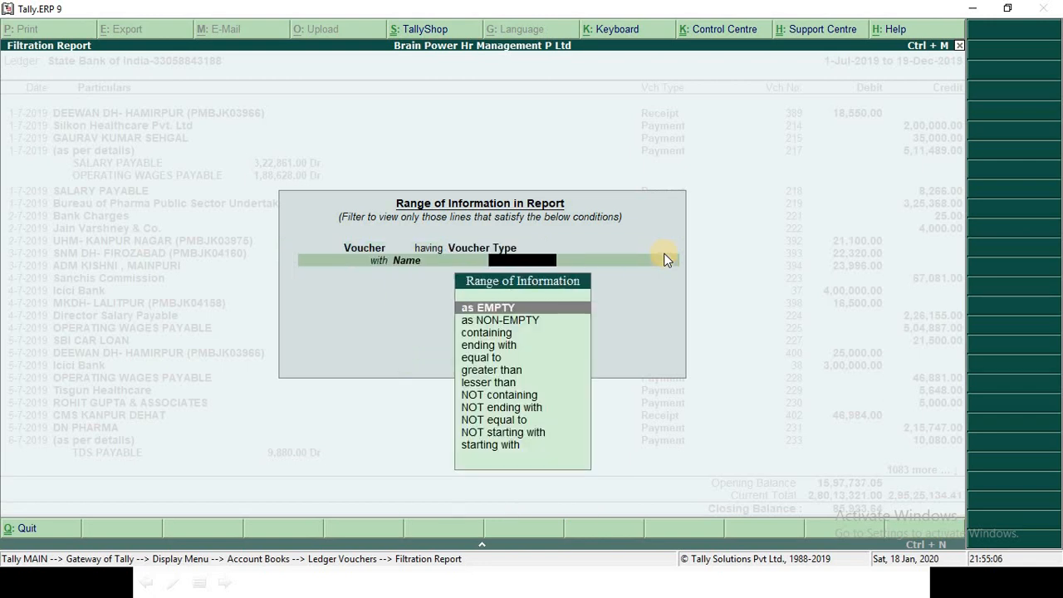
pyautogui.write('cont')
pyautogui.press('Return')
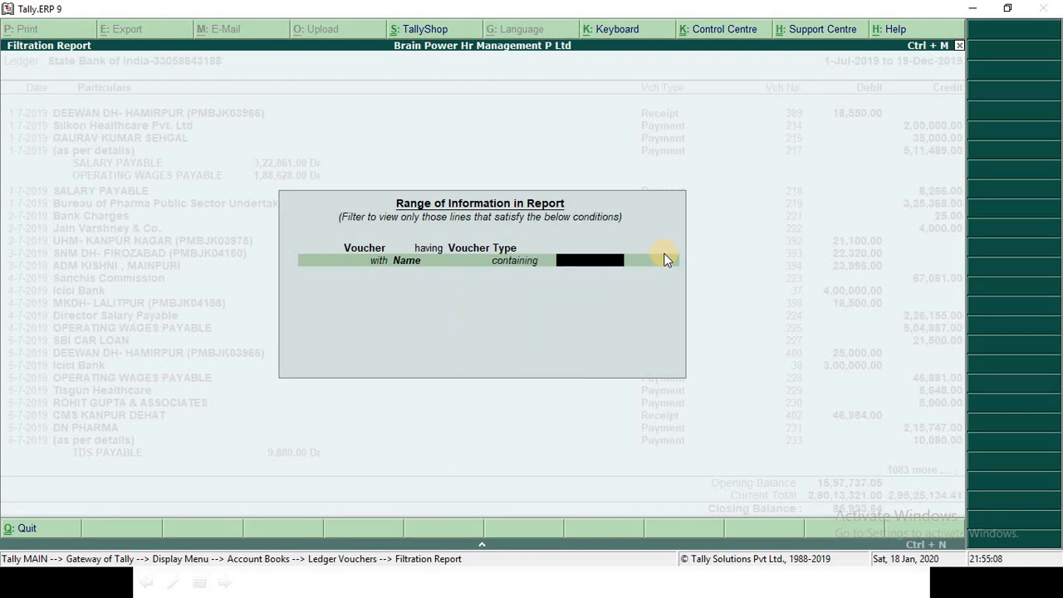
pyautogui.write('ra')
pyautogui.press('Return')
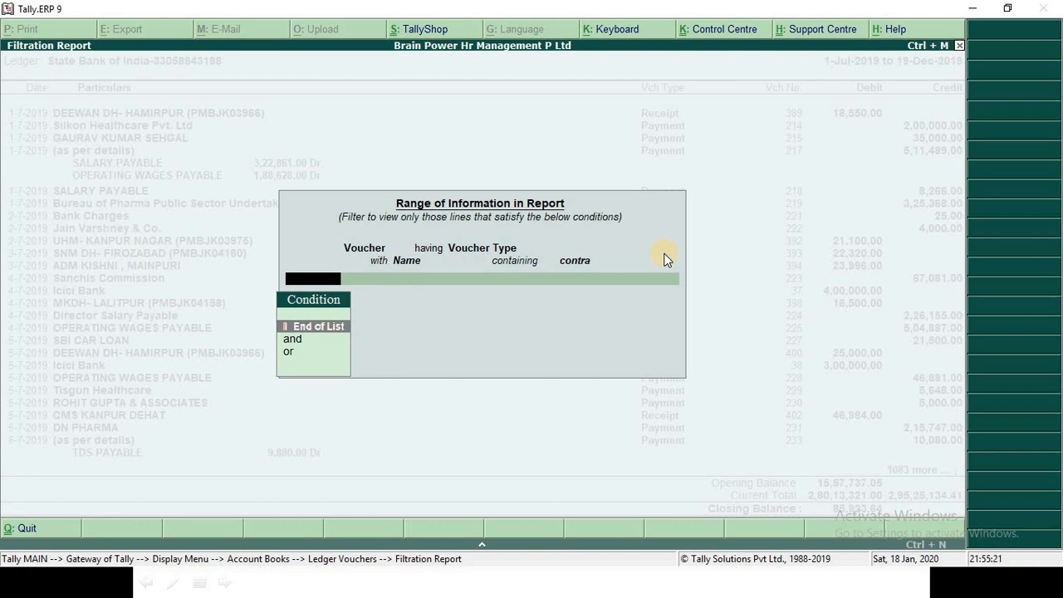
pyautogui.press('Return')
# Step: Examine the filtered contra vouchers from first to last and return to the unfiltered bank ledger
pyautogui.press('Down')
pyautogui.press('Down')
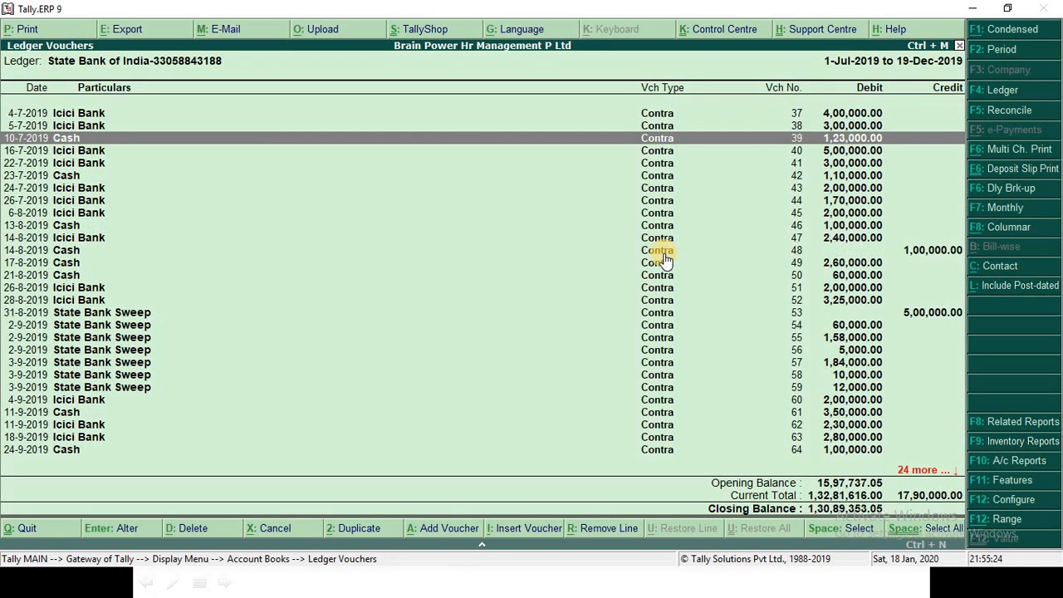
pyautogui.press('Down')
pyautogui.press('Down')
pyautogui.press('Down')
pyautogui.press('Down')
pyautogui.press('Down')
pyautogui.press('Down')
pyautogui.press('Down')
pyautogui.press('Down')
pyautogui.press('Down')
pyautogui.press('Down')
pyautogui.press('Down')
pyautogui.press('Down')
pyautogui.press('Down')
pyautogui.press('Down')
pyautogui.press('Down')
pyautogui.press('Down')
pyautogui.press('Down')
pyautogui.press('Down')
pyautogui.press('Down')
pyautogui.press('Down')
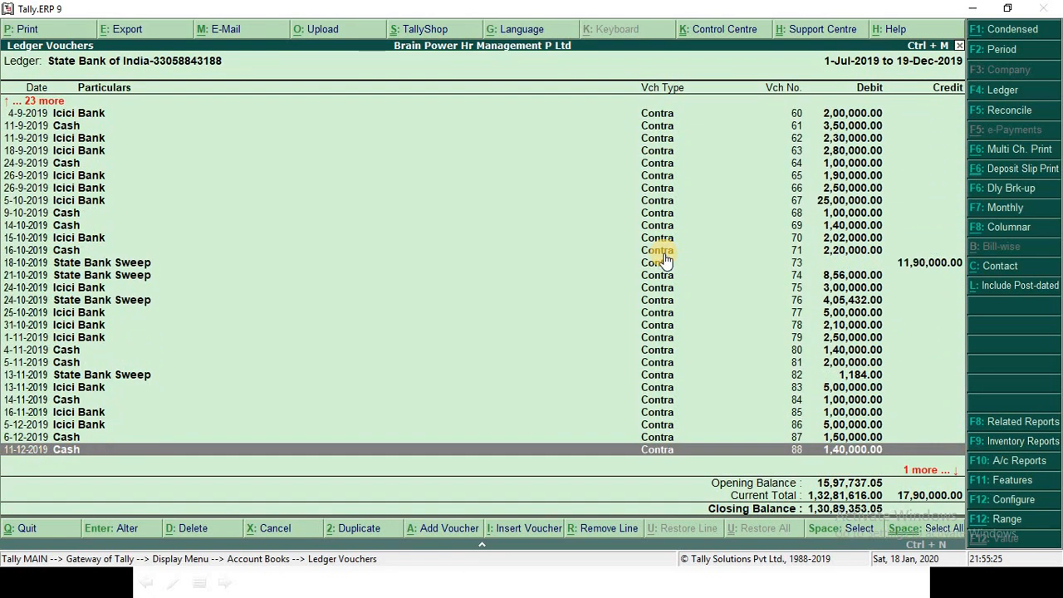
pyautogui.press('Down')
pyautogui.press('Up')
pyautogui.press('Up')
pyautogui.press('Up')
pyautogui.press('Up')
pyautogui.press('Up')
pyautogui.press('Up')
pyautogui.press('Up')
pyautogui.press('Up')
pyautogui.press('Up')
pyautogui.press('Up')
pyautogui.press('Up')
pyautogui.press('Up')
pyautogui.press('Up')
pyautogui.press('Up')
pyautogui.press('Up')
pyautogui.press('Up')
pyautogui.press('Up')
pyautogui.press('Up')
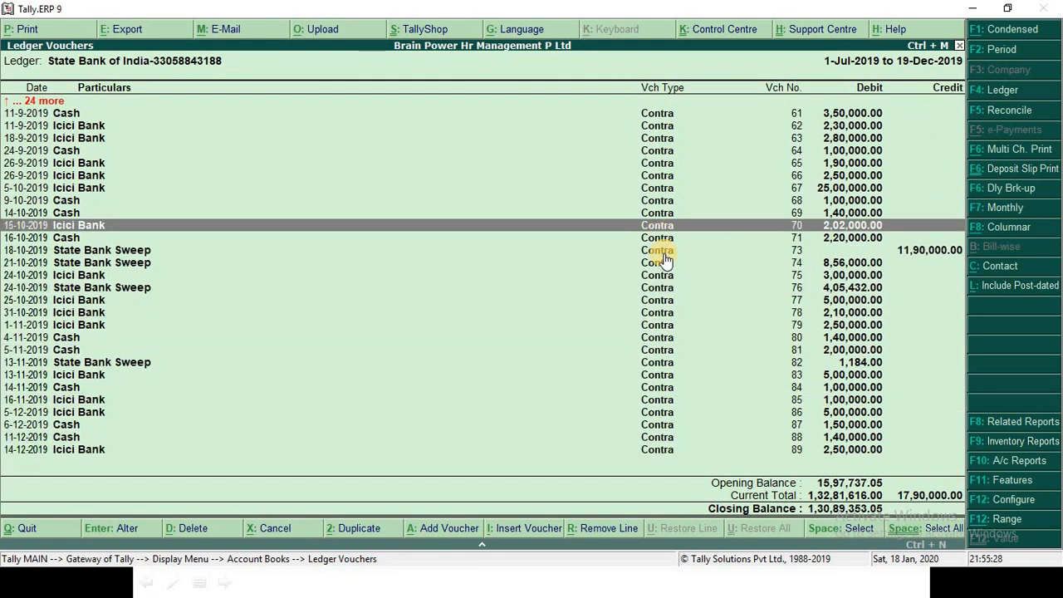
pyautogui.press('Up')
pyautogui.press('Up')
pyautogui.press('Up')
pyautogui.press('Up')
pyautogui.press('Up')
pyautogui.press('Up')
pyautogui.press('Up')
pyautogui.press('Up')
pyautogui.press('Up')
pyautogui.press('Up')
pyautogui.press('Up')
pyautogui.press('Up')
pyautogui.press('Up')
pyautogui.press('Up')
pyautogui.press('Up')
pyautogui.press('Up')
pyautogui.press('Up')
pyautogui.press('Up')
pyautogui.press('Up')
pyautogui.press('Up')
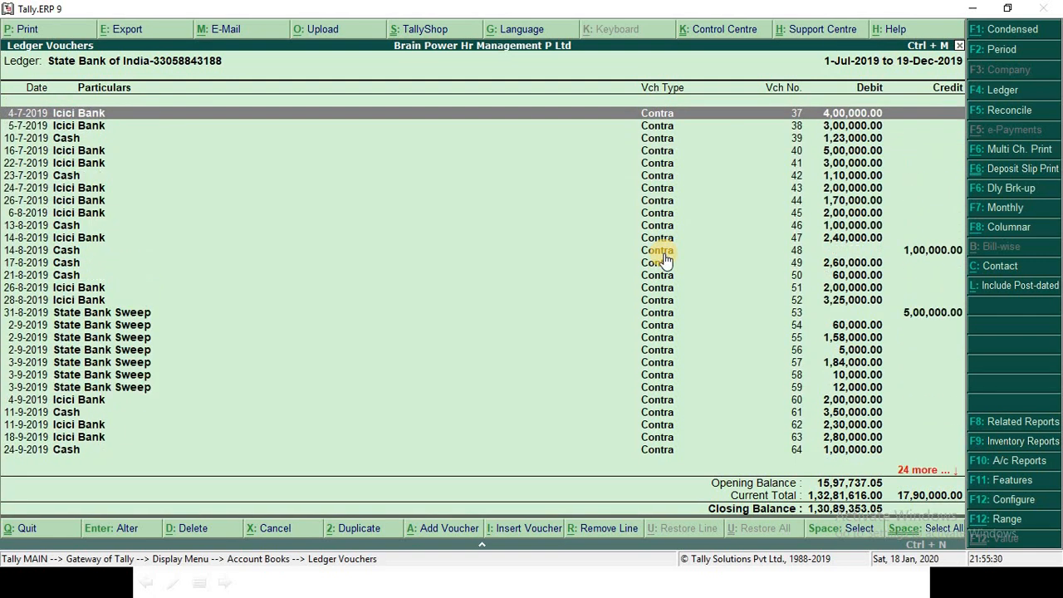
pyautogui.press('Down')
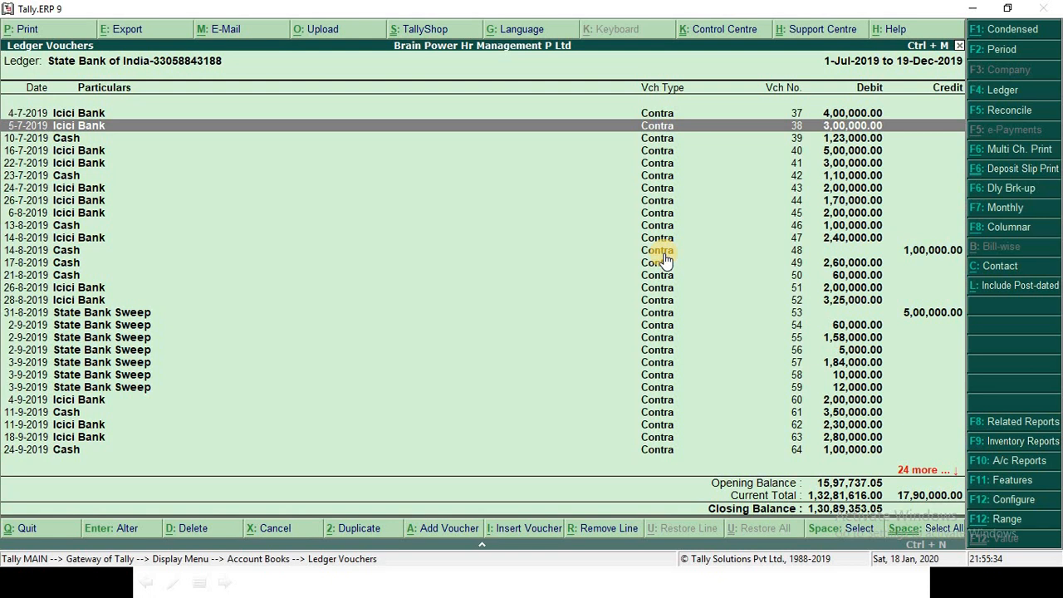
pyautogui.hotkey('alt', 'F12')
pyautogui.press('Escape')
pyautogui.press('Escape')
# Step: Filter the bank ledger to vouchers having an Instrument Number containing 915093
pyautogui.hotkey('alt', 'F12')
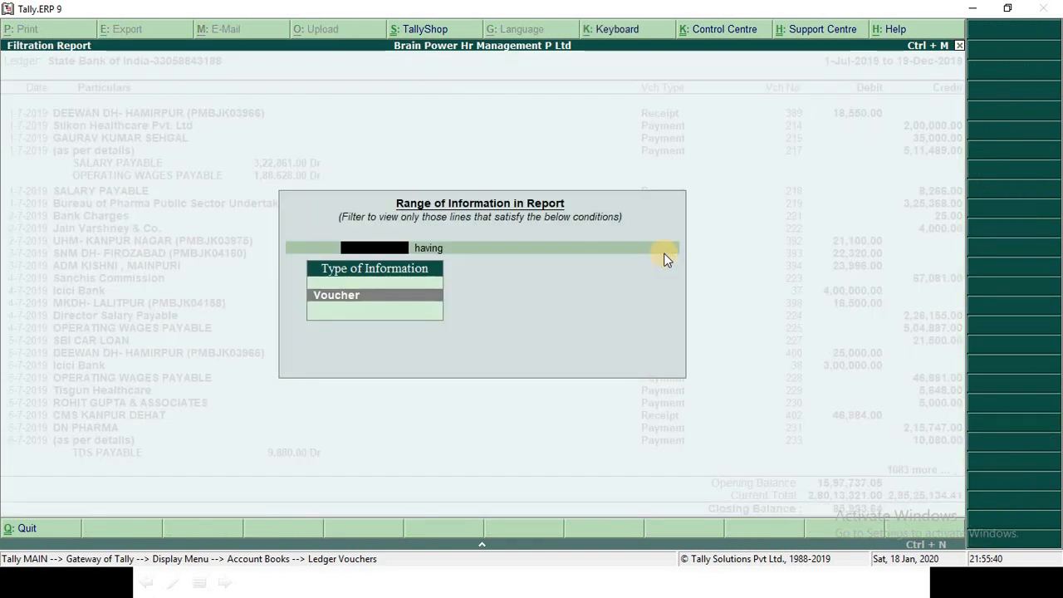
pyautogui.press('Return')
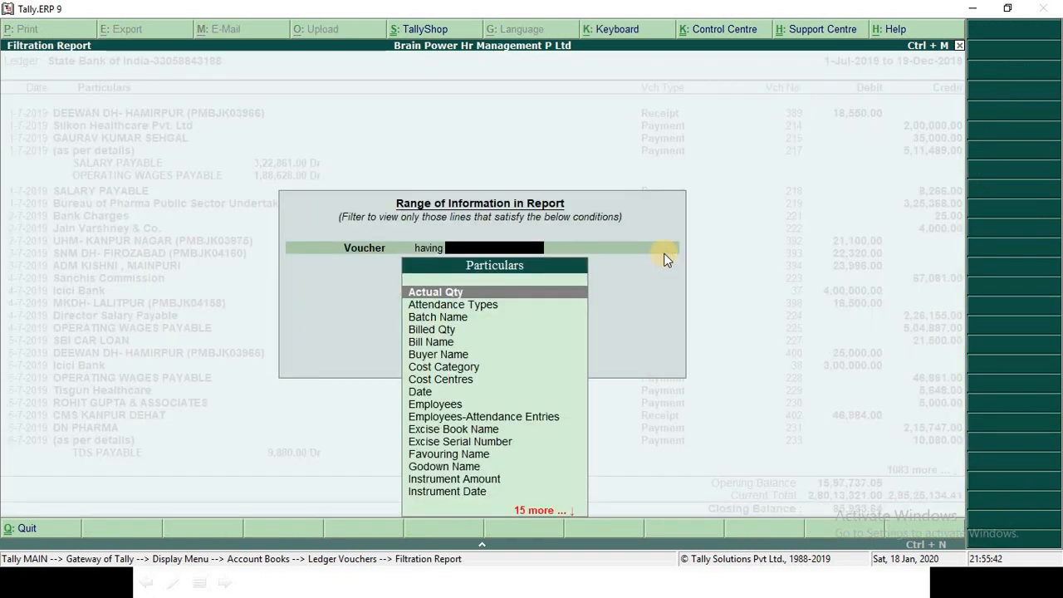
pyautogui.write('inst')
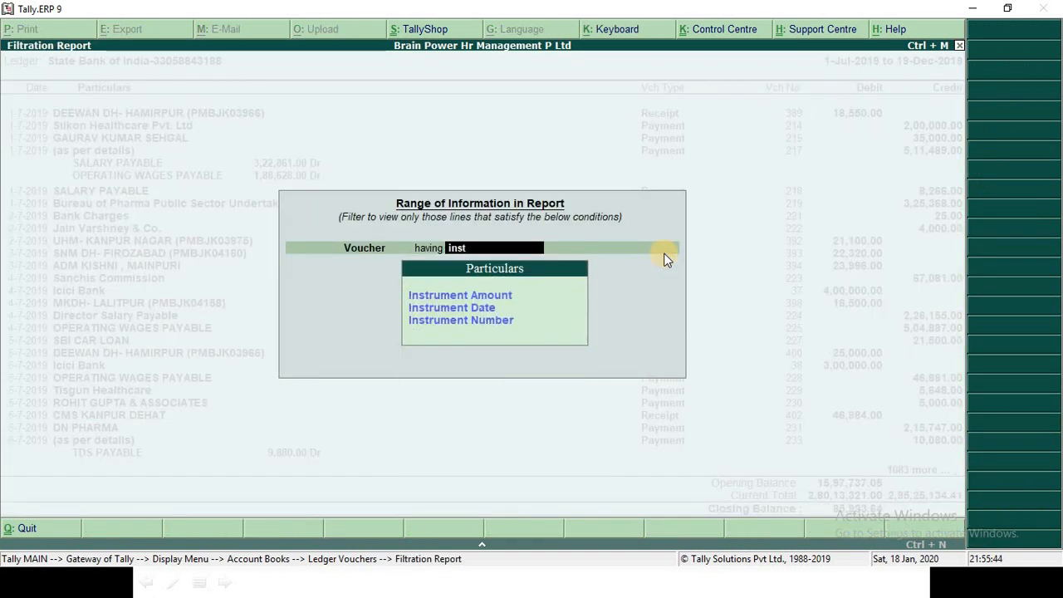
pyautogui.press('Down')
pyautogui.press('Down')
pyautogui.press('Down')
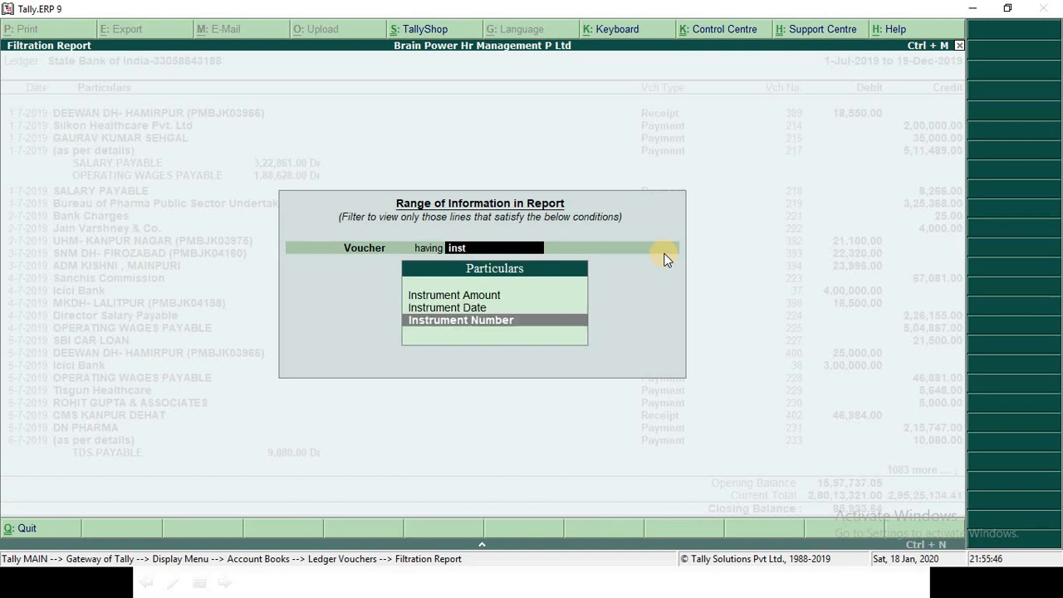
pyautogui.press('Return')
pyautogui.press('Down')
pyautogui.press('Down')
pyautogui.press('Down')
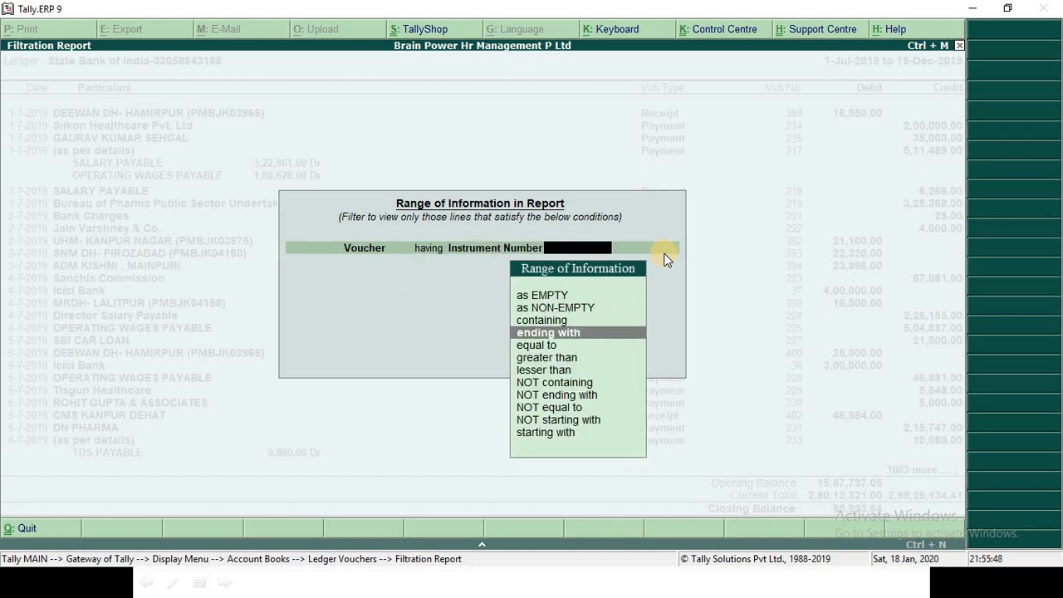
pyautogui.press('Up')
pyautogui.press('Return')
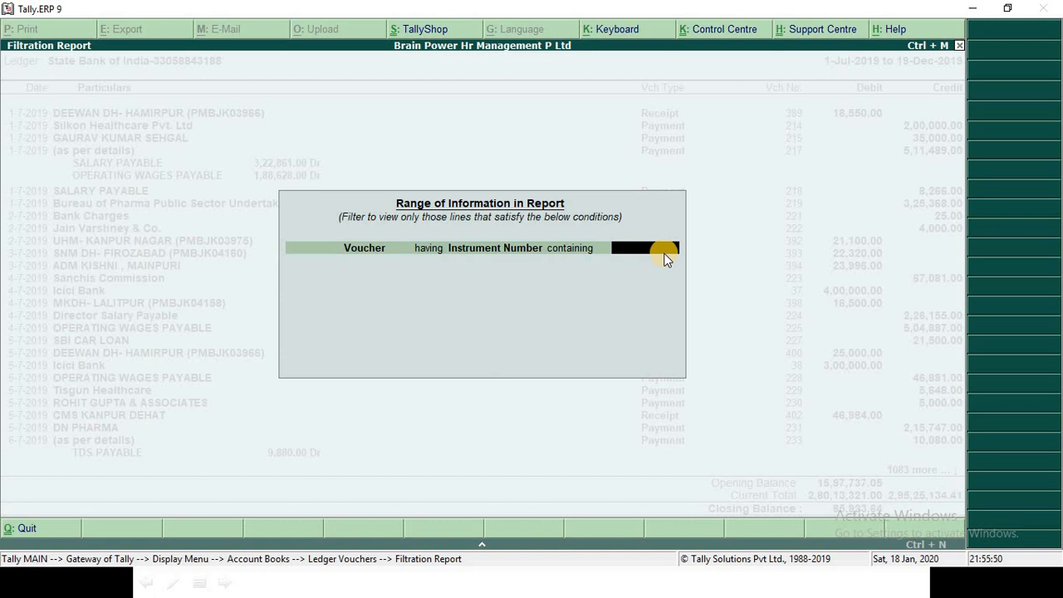
pyautogui.write('915093')
pyautogui.press('Return')
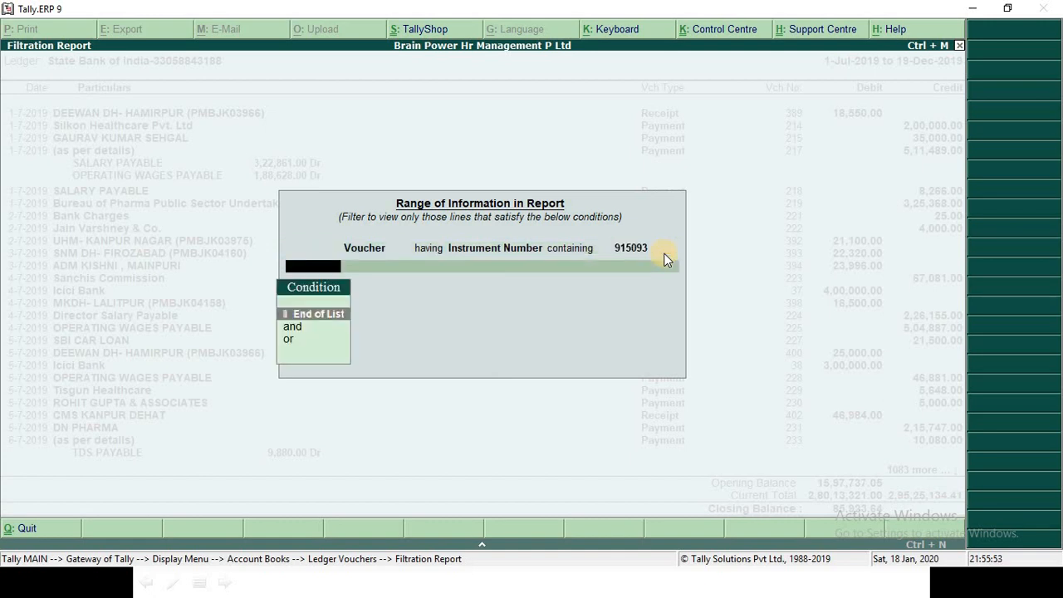
pyautogui.press('Return')
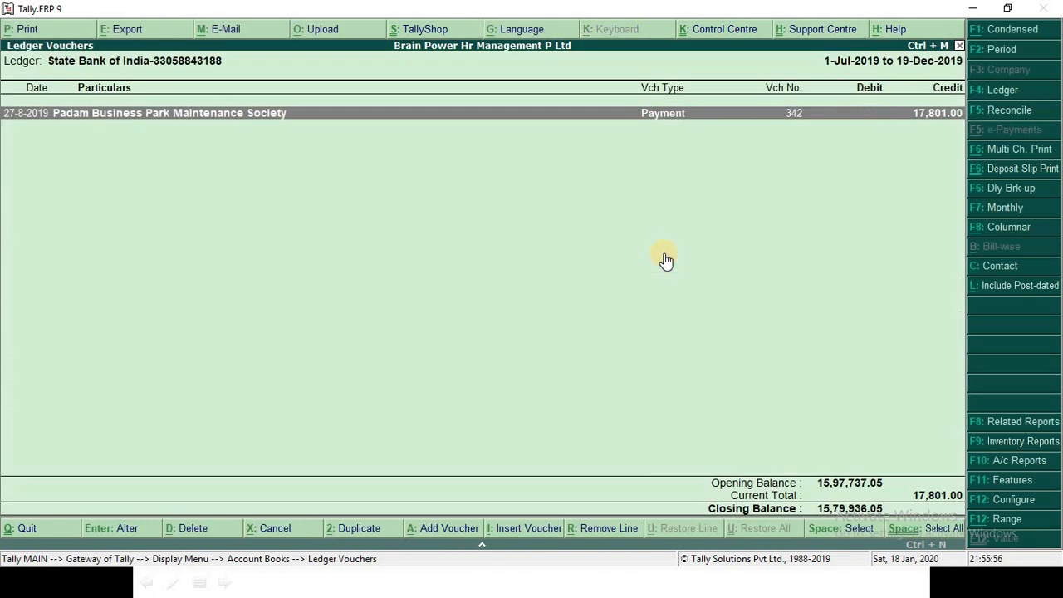
# Step: Check the cheque number in the narration of the Padam Business Park Maintenance Society payment voucher and return to the ledger
pyautogui.press('Return')
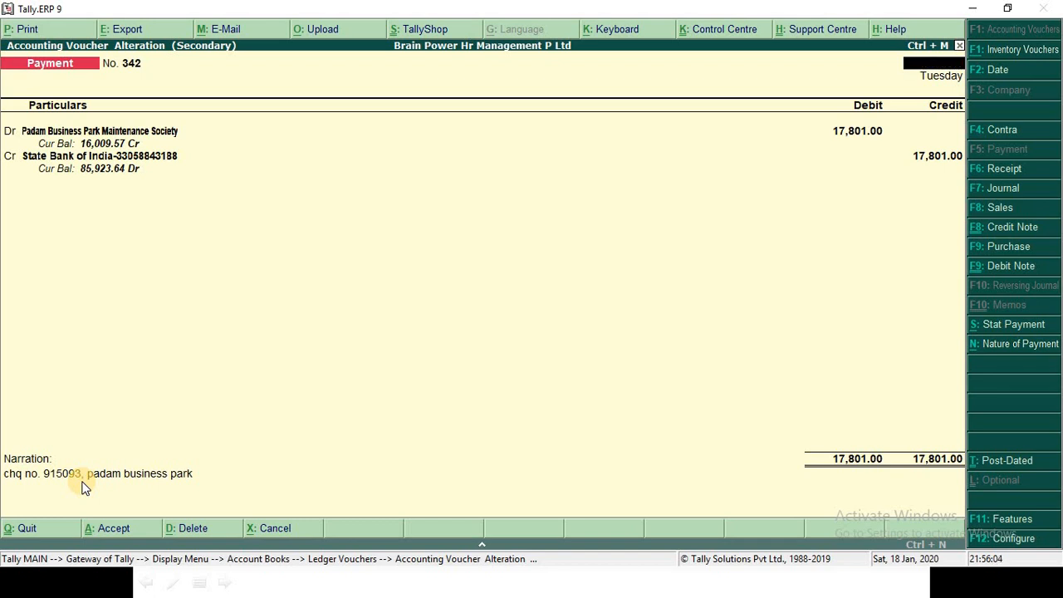
pyautogui.press('Escape')
pyautogui.press('y')
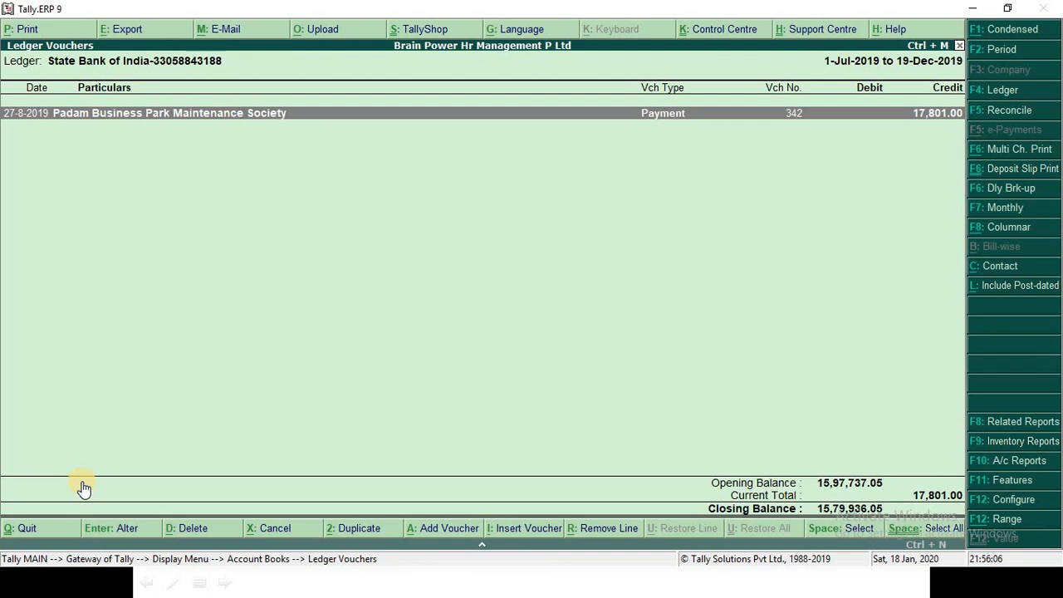
# Step: Review the instrument number condition of the ledger's filter and close it with the same values
pyautogui.hotkey('alt', 'F12')
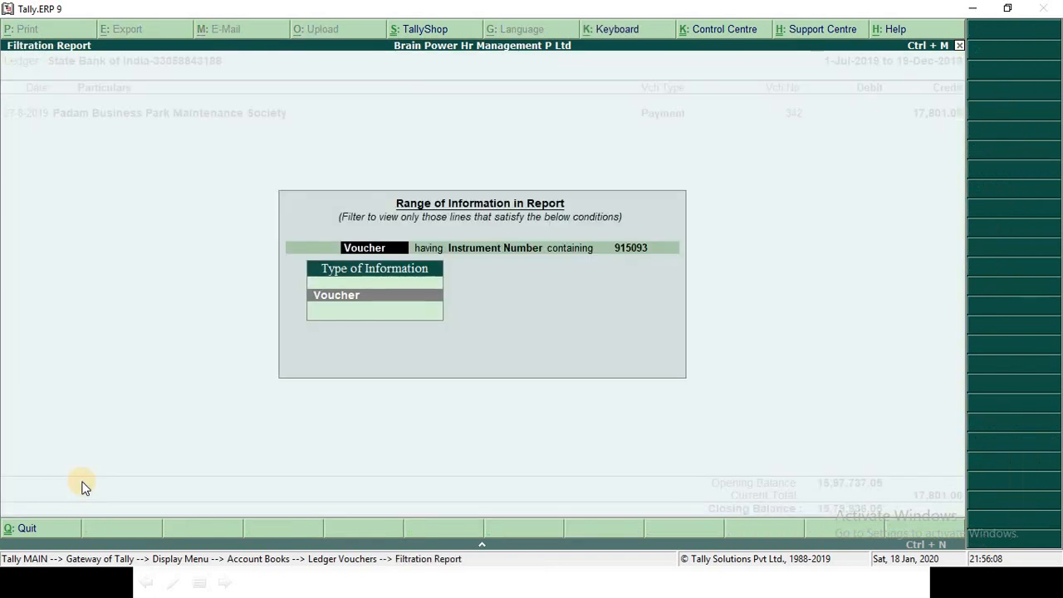
pyautogui.press('Return')
pyautogui.press('Return')
pyautogui.press('Return')
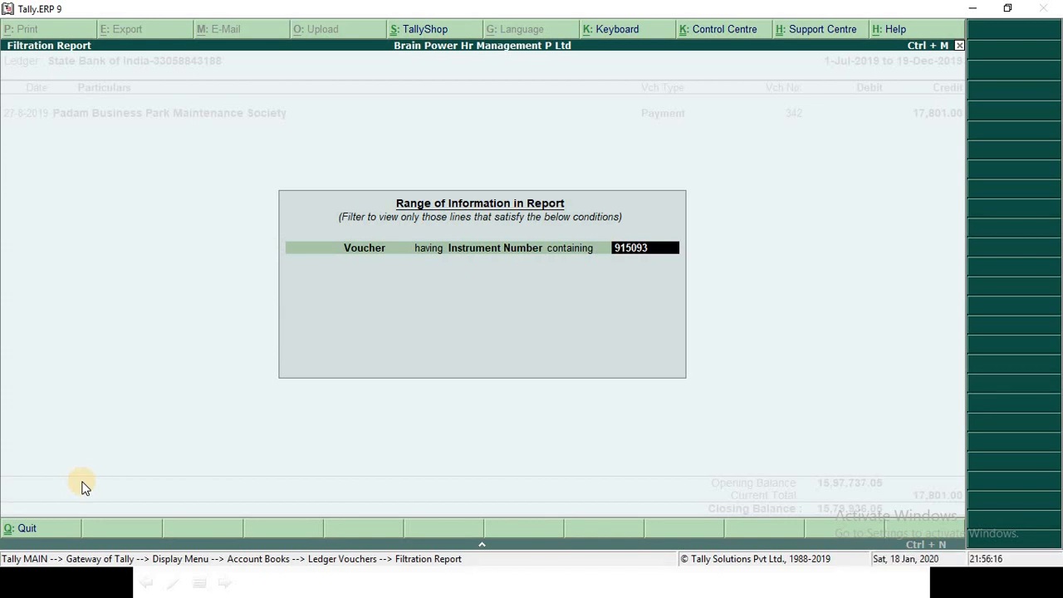
pyautogui.press('Return')
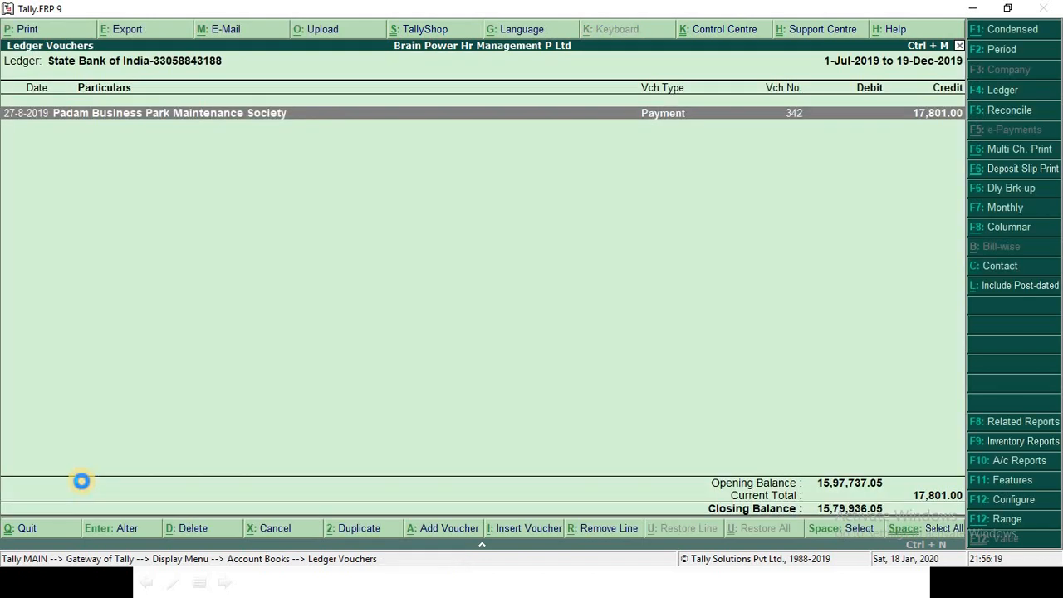
# Step: Leave the bank ledger, return to the Gateway and open the sales register under Account Books
pyautogui.press('Escape')
pyautogui.press('Escape')
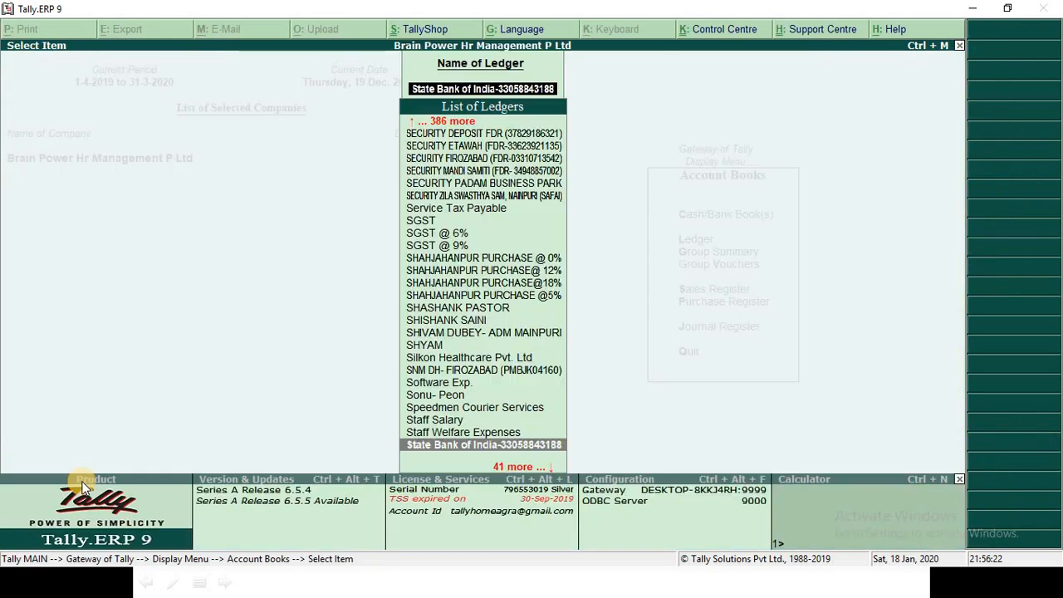
pyautogui.press('Escape')
pyautogui.press('Escape')
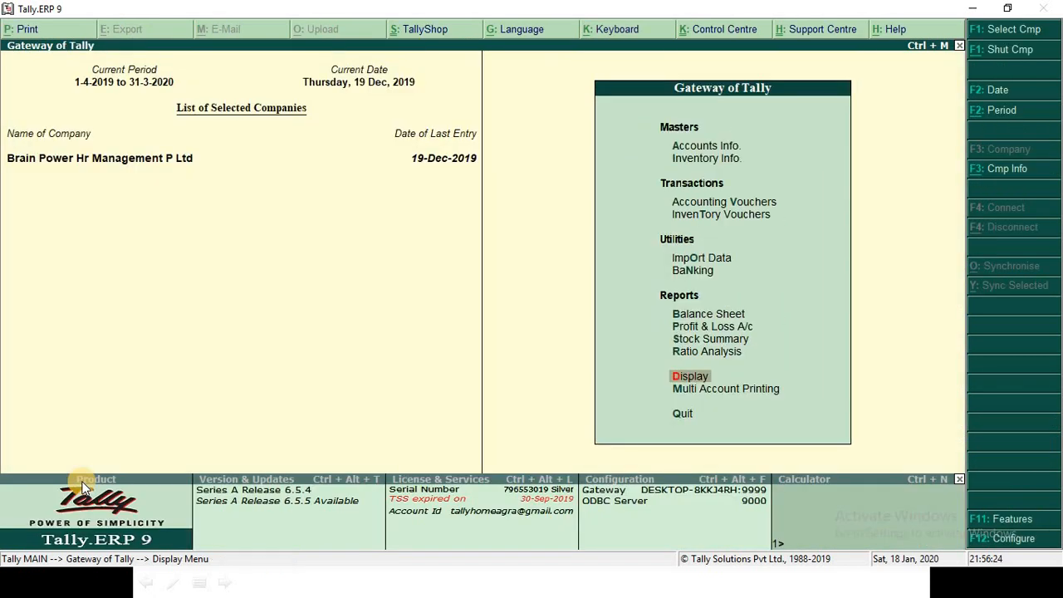
pyautogui.press('Return')
pyautogui.press('a')
pyautogui.press('s')
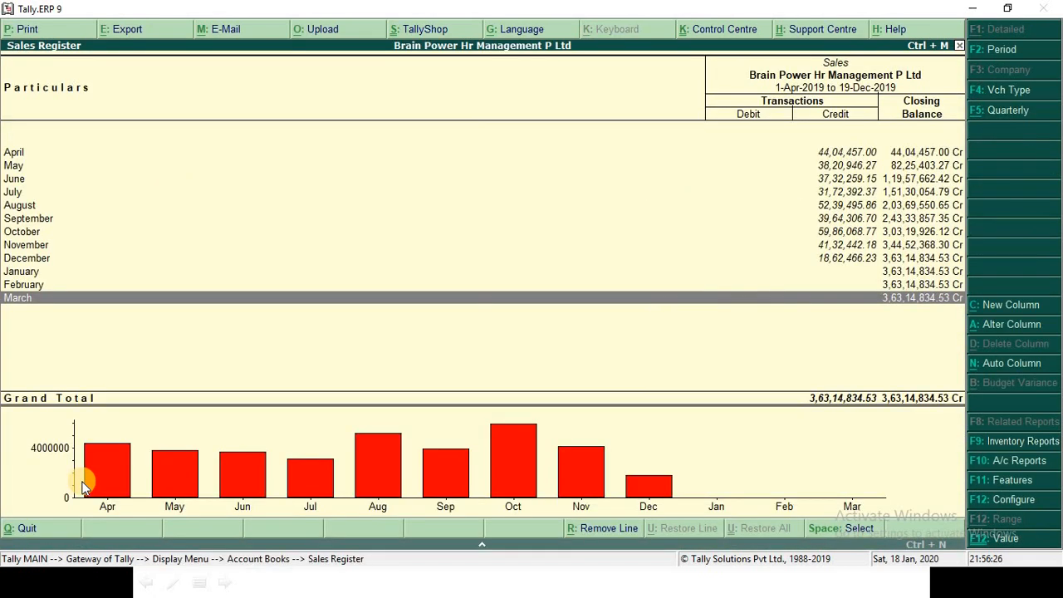
# Step: List the April sales vouchers and open the first HR Services voucher
pyautogui.press('Up')
pyautogui.press('Up')
pyautogui.press('Up')
pyautogui.press('Up')
pyautogui.press('Up')
pyautogui.press('Up')
pyautogui.press('Up')
pyautogui.press('Up')
pyautogui.press('Up')
pyautogui.press('Up')
pyautogui.press('Up')
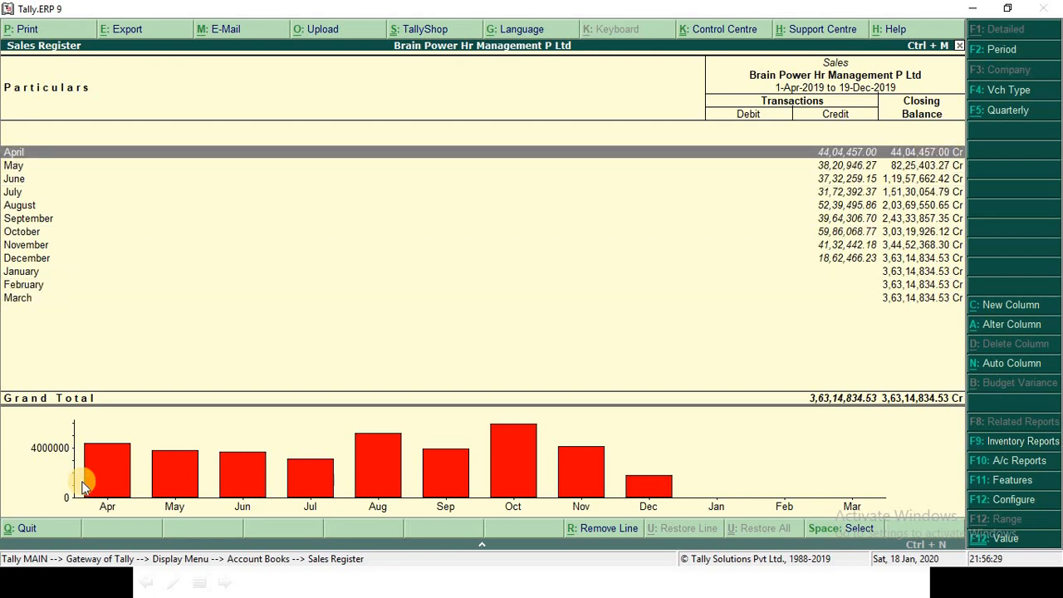
pyautogui.press('Return')
pyautogui.press('Return')
# Step: Switch to the Diamond International window and open the sales register under Account Books
pyautogui.hotkey('alt', 'Tab')
pyautogui.hotkey('alt', 'Tab')
pyautogui.hotkey('alt', 'Tab')
pyautogui.hotkey('alt', 'Tab')
pyautogui.hotkey('alt', 'Tab')
pyautogui.hotkey('alt', 'Tab')
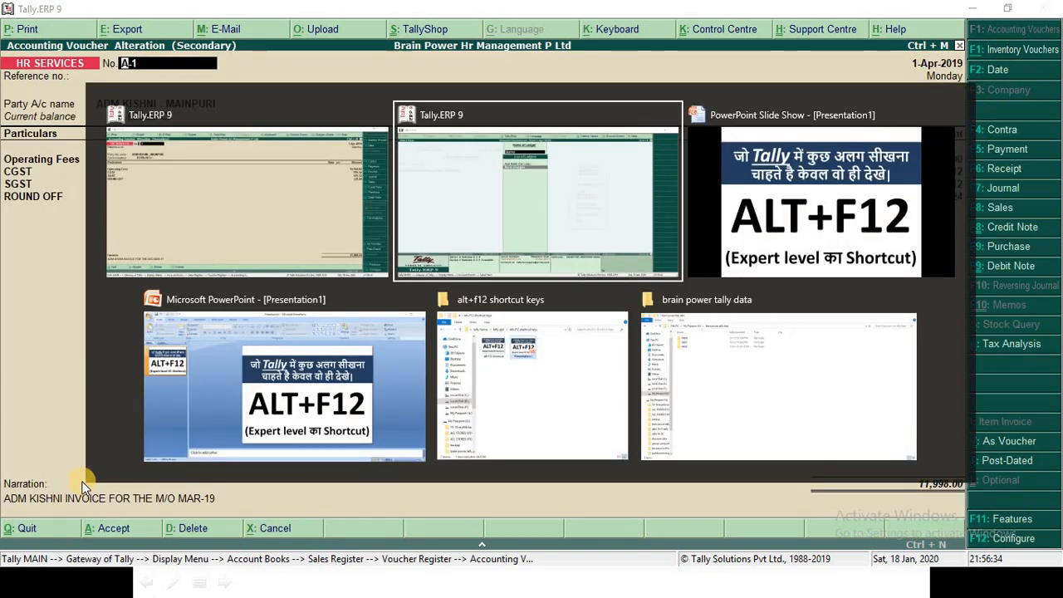
pyautogui.hotkey('alt', 'Tab')
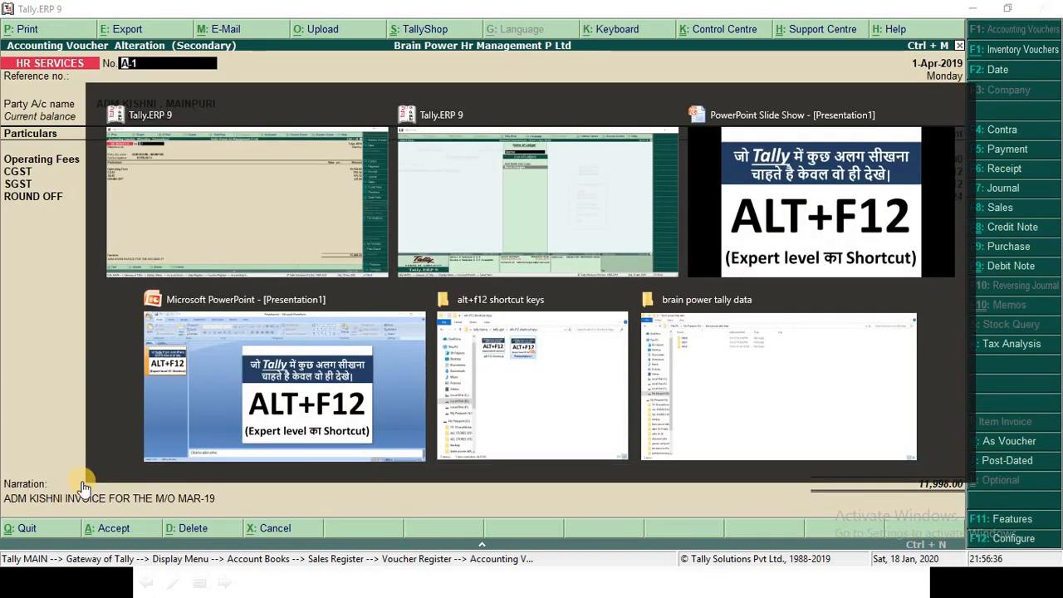
pyautogui.press('Escape')
pyautogui.press('Escape')
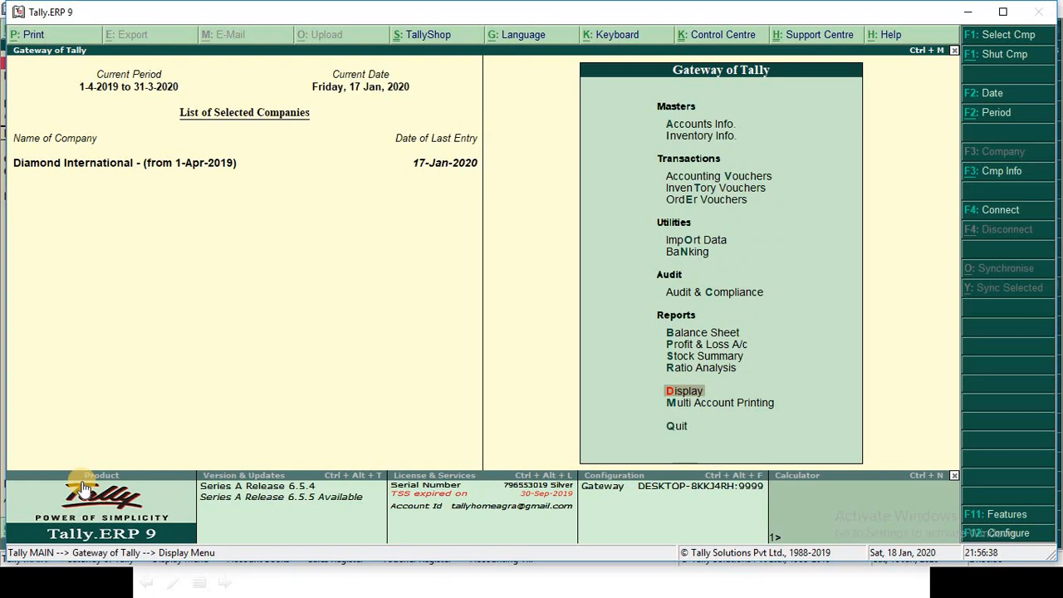
pyautogui.press('Return')
pyautogui.press('Return')
pyautogui.press('Return')
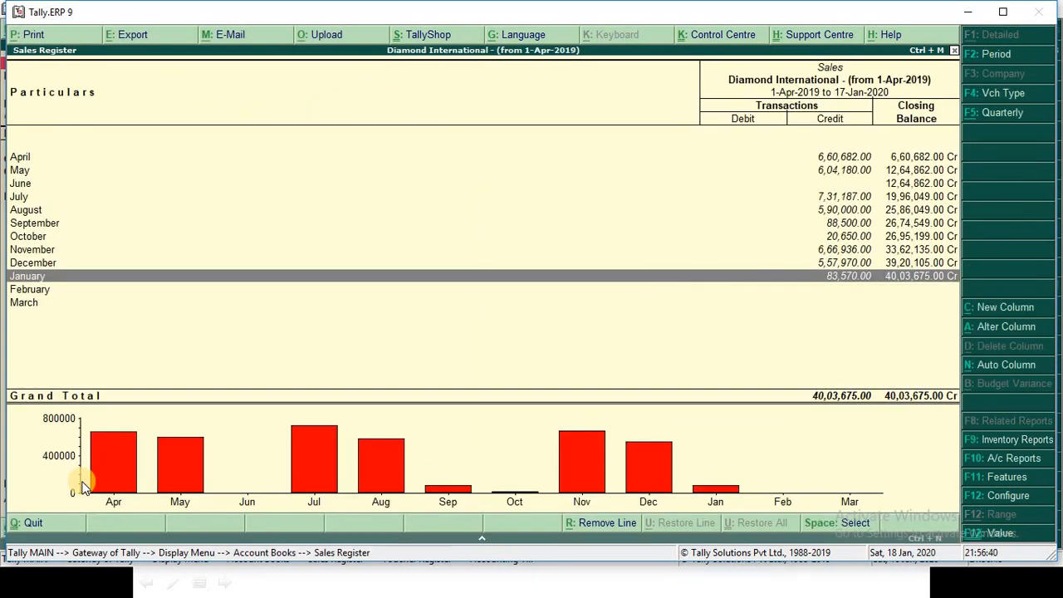
# Step: Open the April sales vouchers and set the period to 1-Apr-2019 to 17-Jan-2020
pyautogui.press('Up')
pyautogui.press('Up')
pyautogui.press('Up')
pyautogui.press('Up')
pyautogui.press('Up')
pyautogui.press('Up')
pyautogui.press('Up')
pyautogui.press('Up')
pyautogui.press('Up')
pyautogui.press('Return')
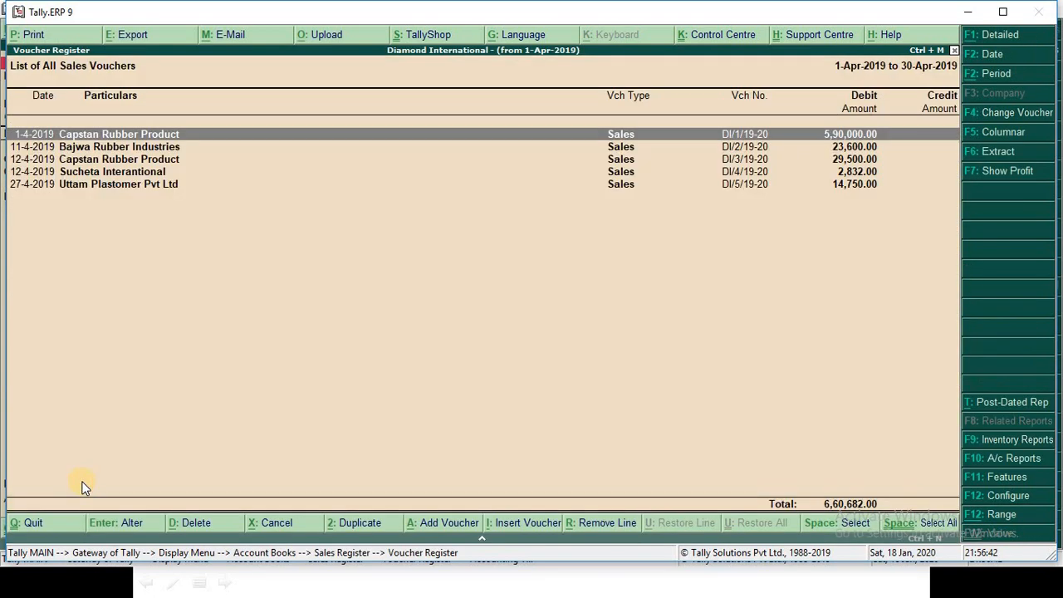
pyautogui.press('F2')
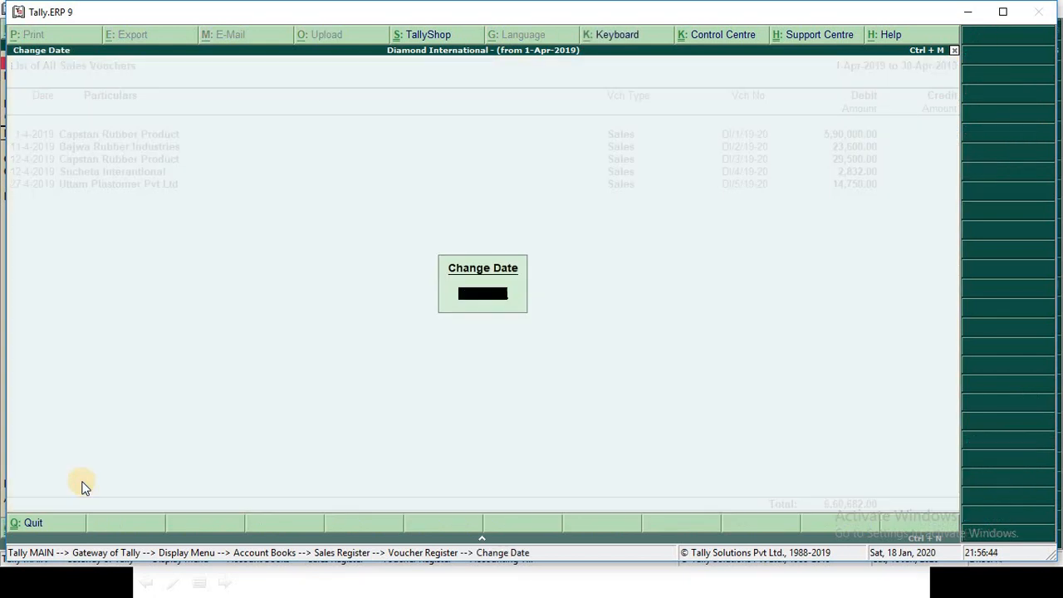
pyautogui.press('Return')
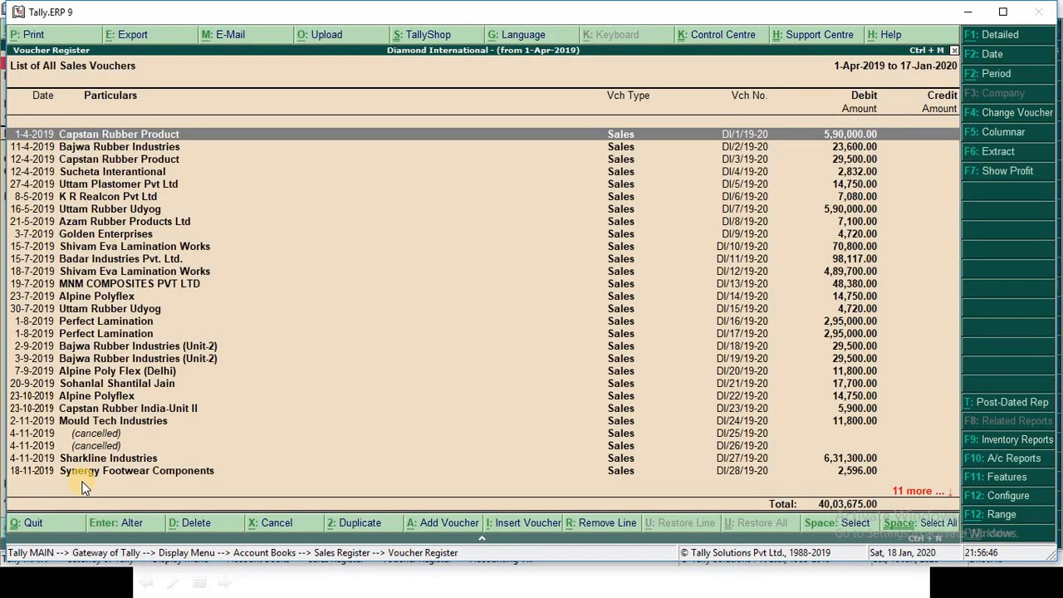
# Step: Open the range filter for the sales vouchers and choose Stock Items as the voucher particular
pyautogui.hotkey('alt', 'F12')
pyautogui.press('Return')
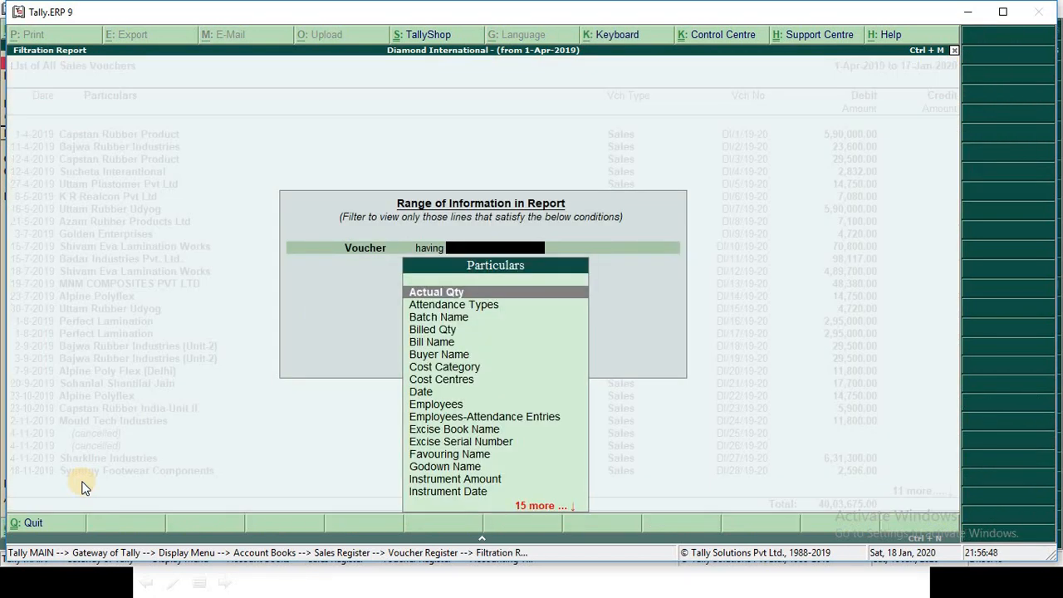
pyautogui.write('stock')
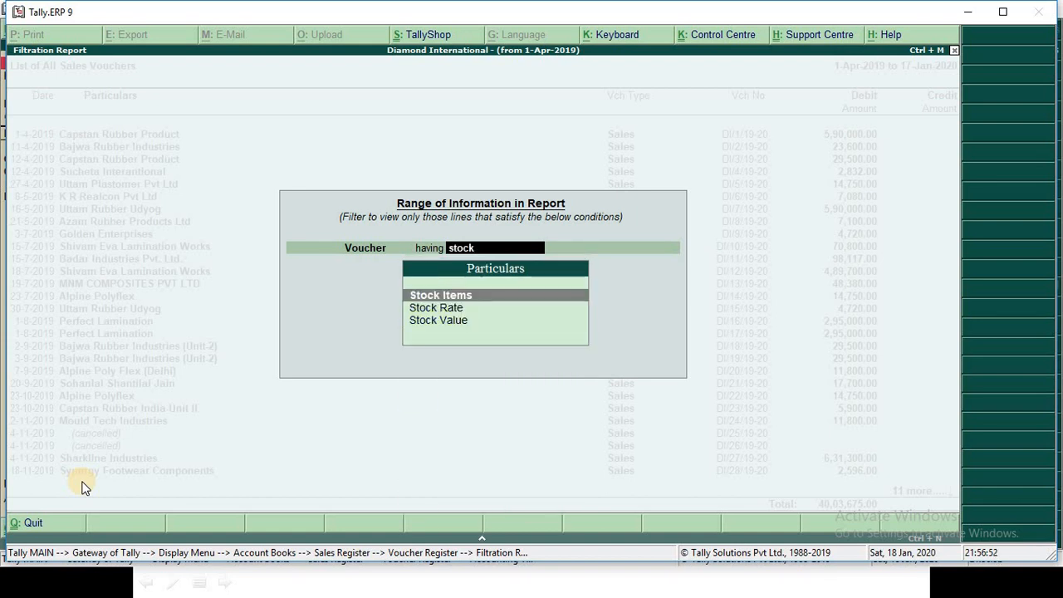
pyautogui.press('BackSpace')
pyautogui.press('BackSpace')
pyautogui.press('BackSpace')
pyautogui.press('BackSpace')
pyautogui.press('BackSpace')
pyautogui.press('BackSpace')
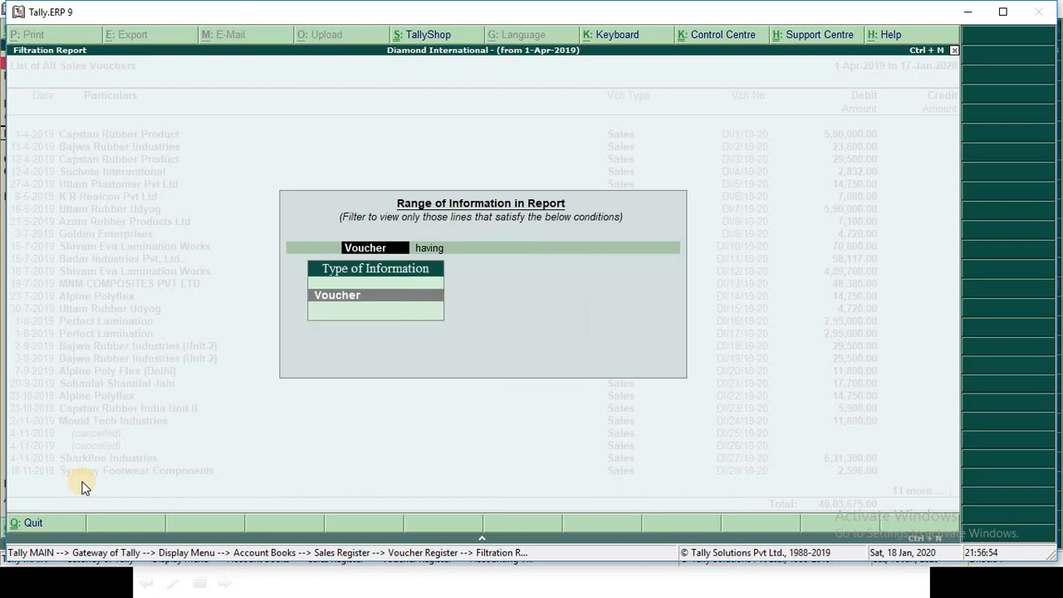
pyautogui.press('Return')
pyautogui.press('Down')
pyautogui.write('stoc')
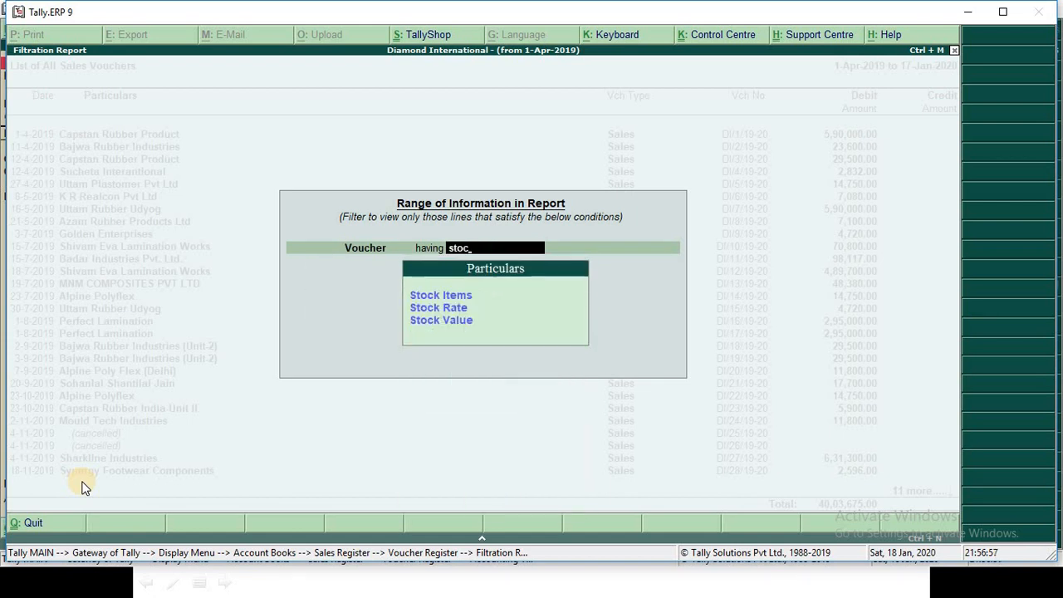
pyautogui.press('Down')
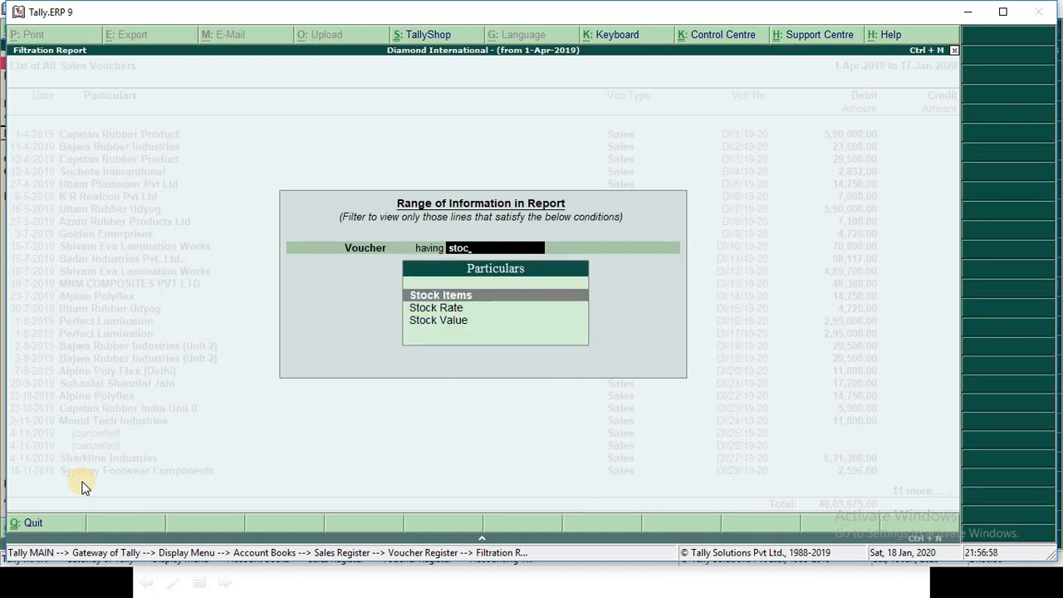
pyautogui.press('Return')
# Step: Look through the stock item particulars and choose Name for the condition
pyautogui.press('Down')
pyautogui.press('Down')
pyautogui.press('Down')
pyautogui.press('Down')
pyautogui.press('Down')
pyautogui.press('Down')
pyautogui.press('Down')
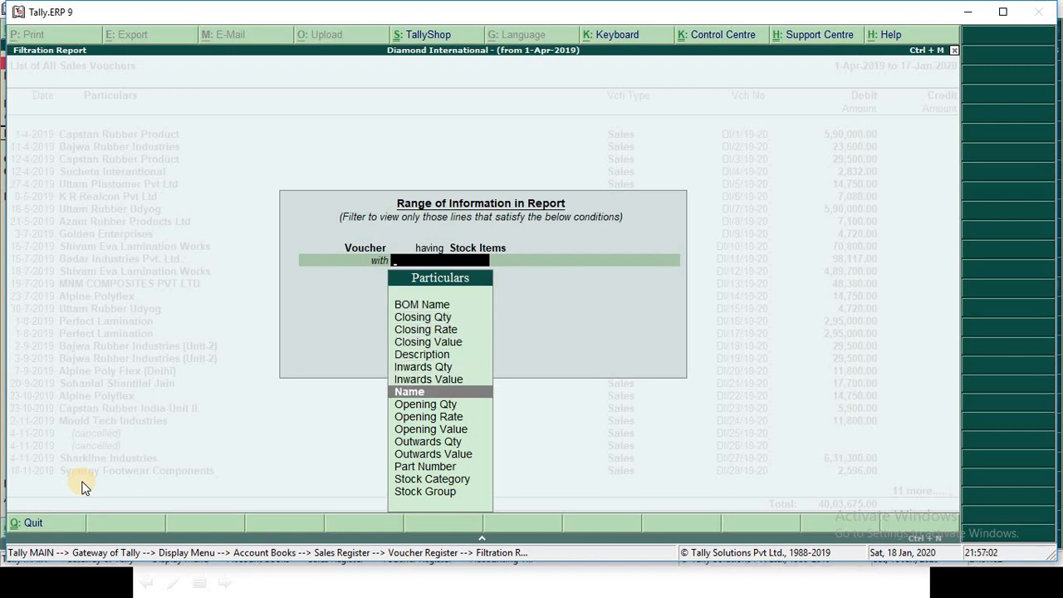
pyautogui.press('Up')
pyautogui.press('Up')
pyautogui.press('Up')
pyautogui.press('Up')
pyautogui.press('Up')
pyautogui.press('Up')
pyautogui.press('Up')
pyautogui.press('Down')
pyautogui.press('Down')
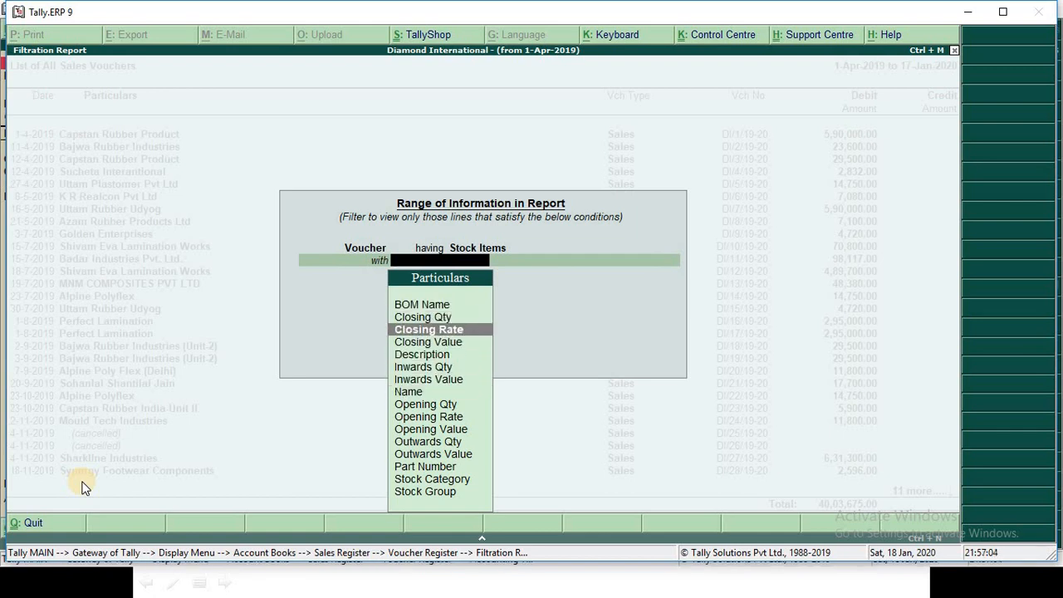
pyautogui.press('Down')
pyautogui.press('Down')
pyautogui.press('Down')
pyautogui.press('Down')
pyautogui.press('Down')
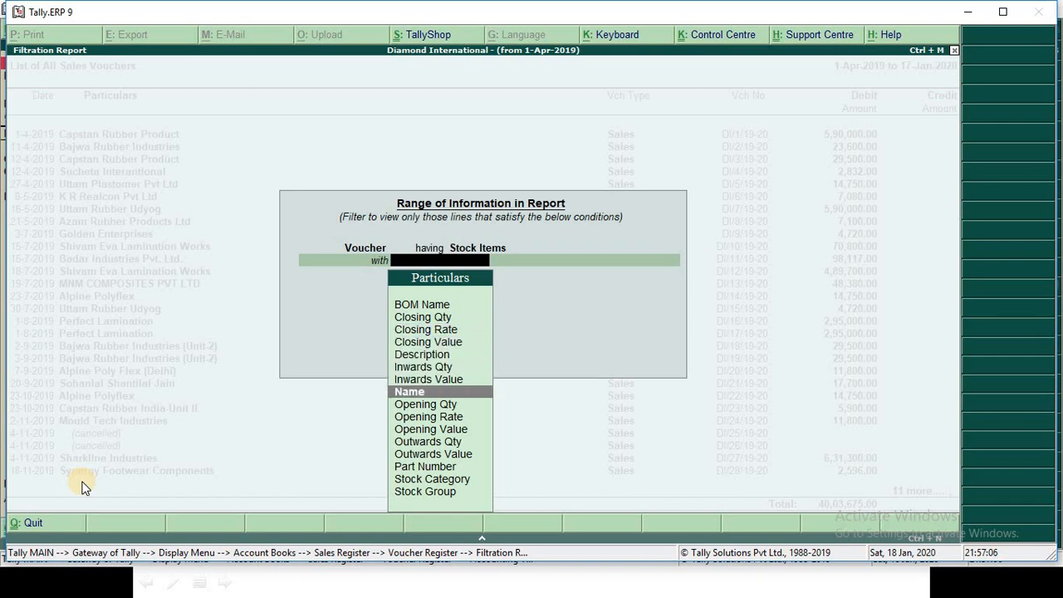
pyautogui.press('Return')
# Step: Complete the stock item name condition as containing "splitting" and apply the filter to the sales vouchers
pyautogui.write('co')
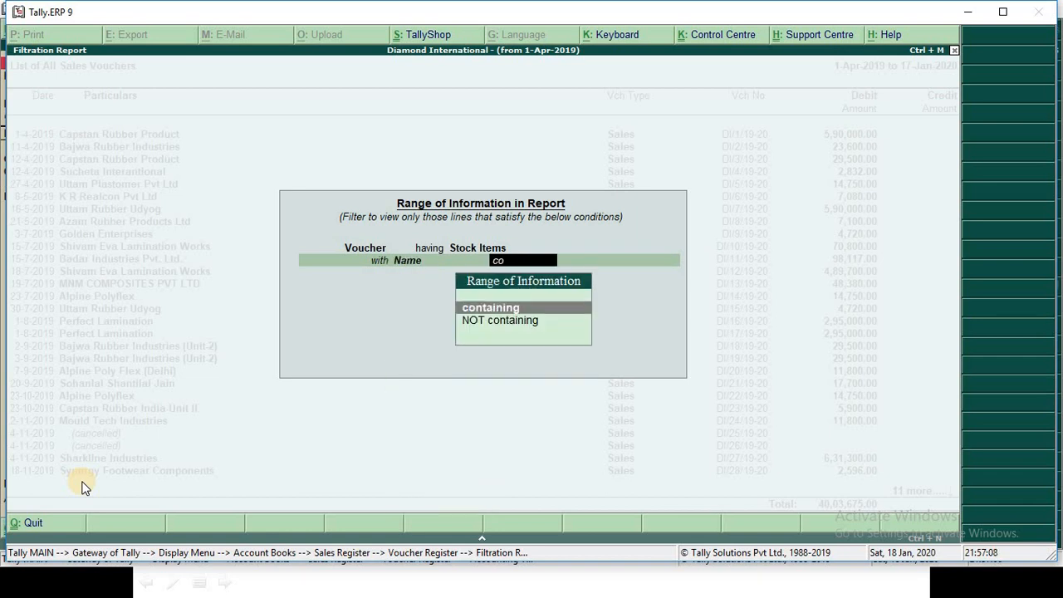
pyautogui.write('nt')
pyautogui.press('Return')
pyautogui.write('s')
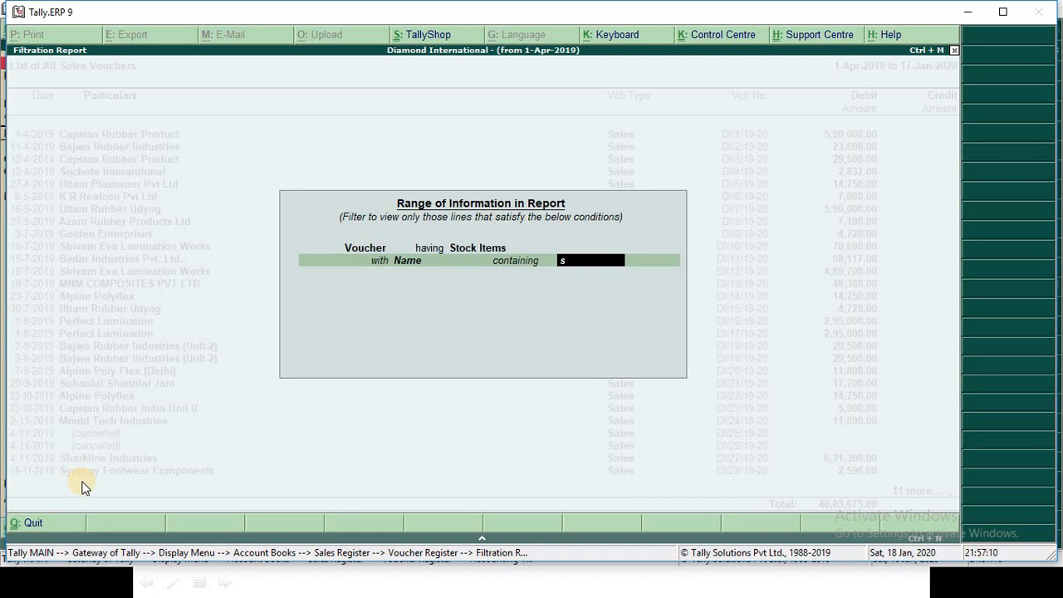
pyautogui.write('plitting')
pyautogui.press('Return')
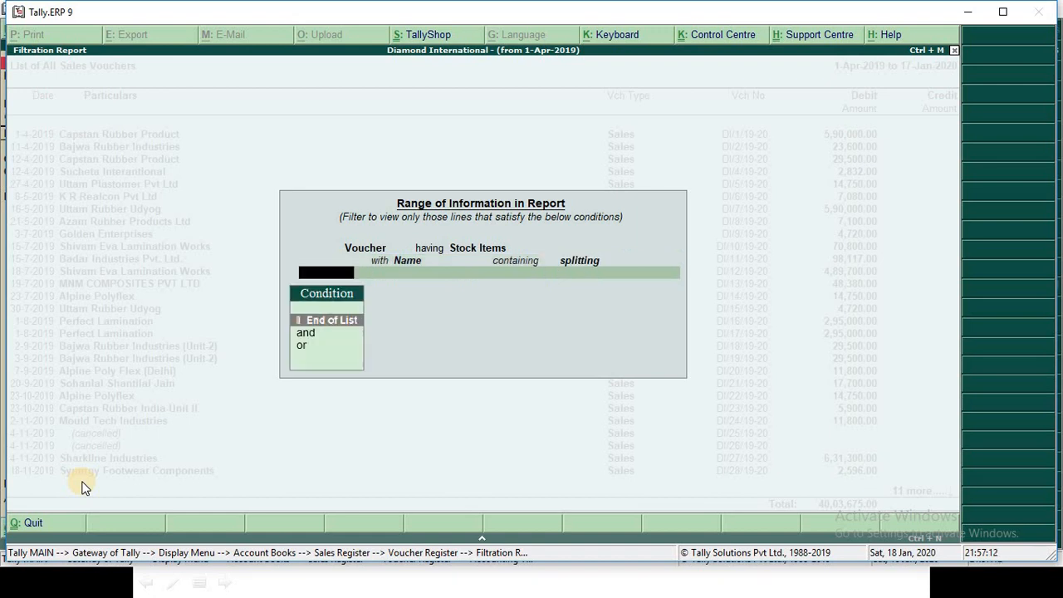
pyautogui.press('Return')
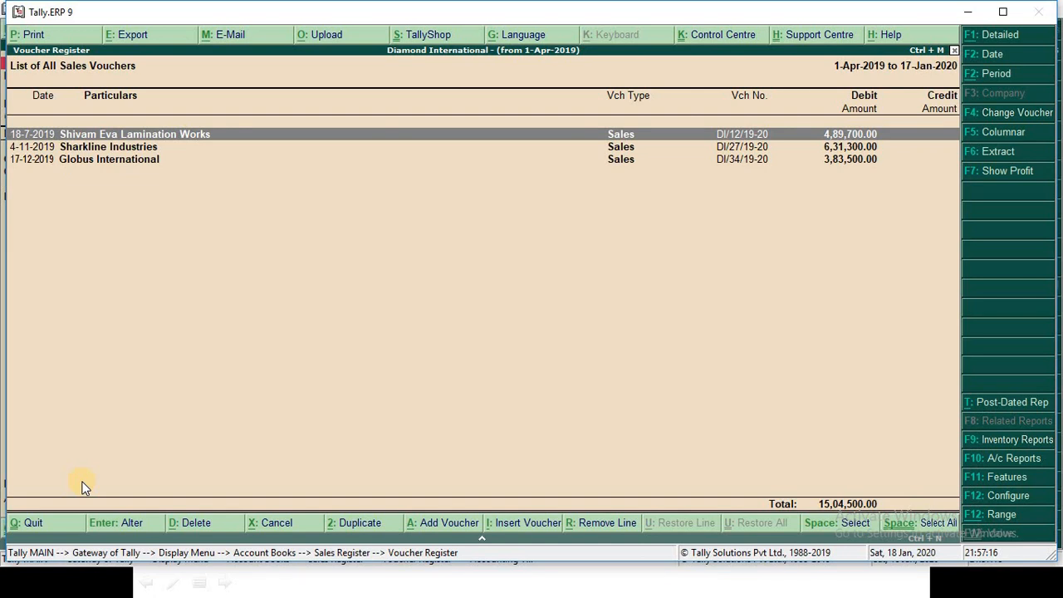
# Step: Open each filtered sales voucher in turn to check its stock item, and return to the filtered list
pyautogui.press('Return')
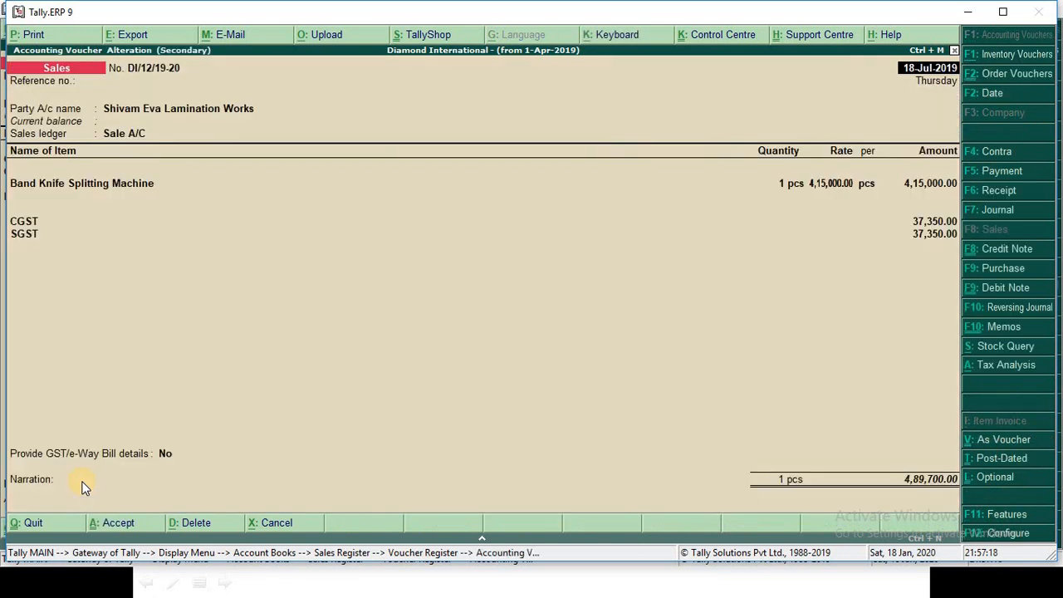
pyautogui.press('Escape')
pyautogui.press('Down')
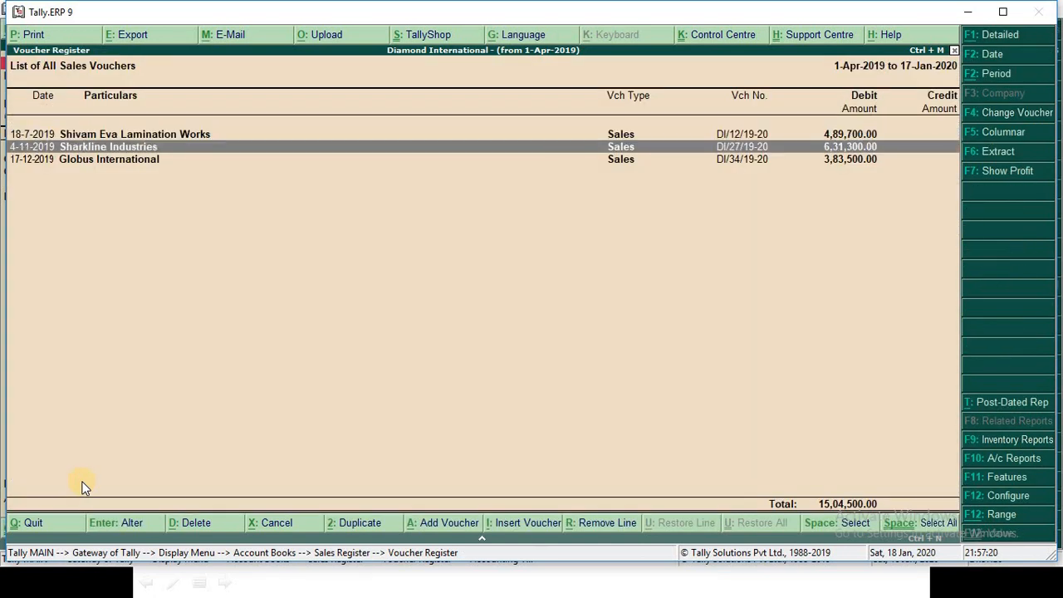
pyautogui.press('Return')
pyautogui.press('Escape')
pyautogui.press('Down')
pyautogui.press('Return')
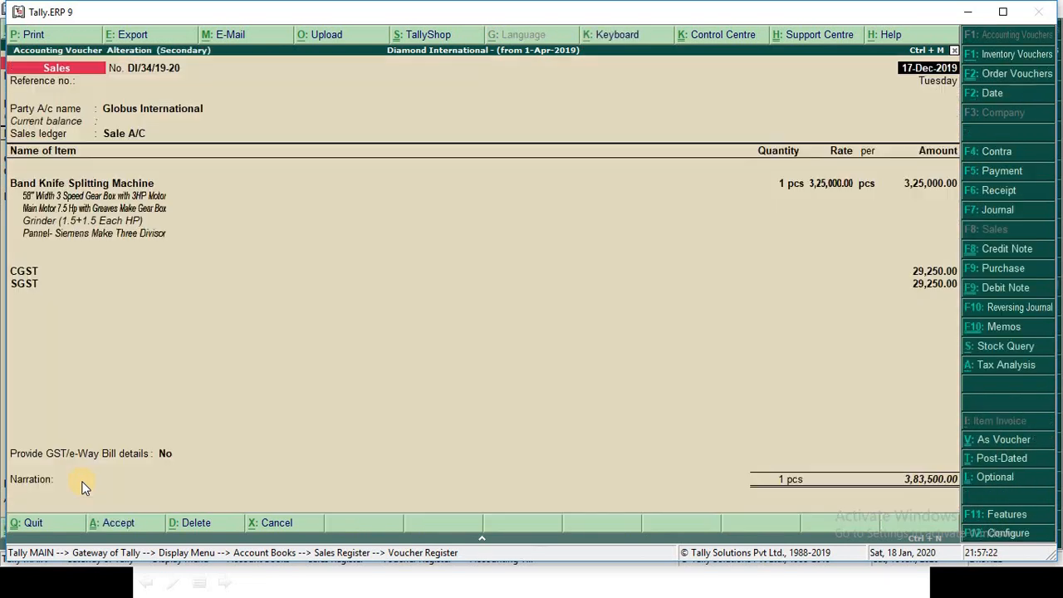
pyautogui.press('Escape')
pyautogui.press('y')
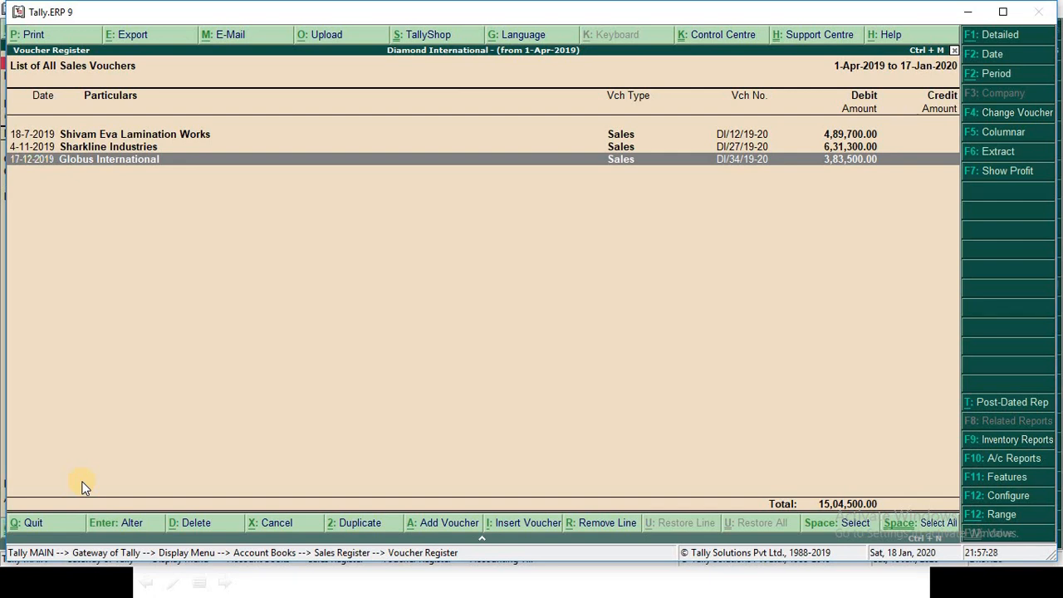
# Step: Clear the voucher filter, leave the sales register and open the Stock Summary from the Gateway
pyautogui.press('Escape')
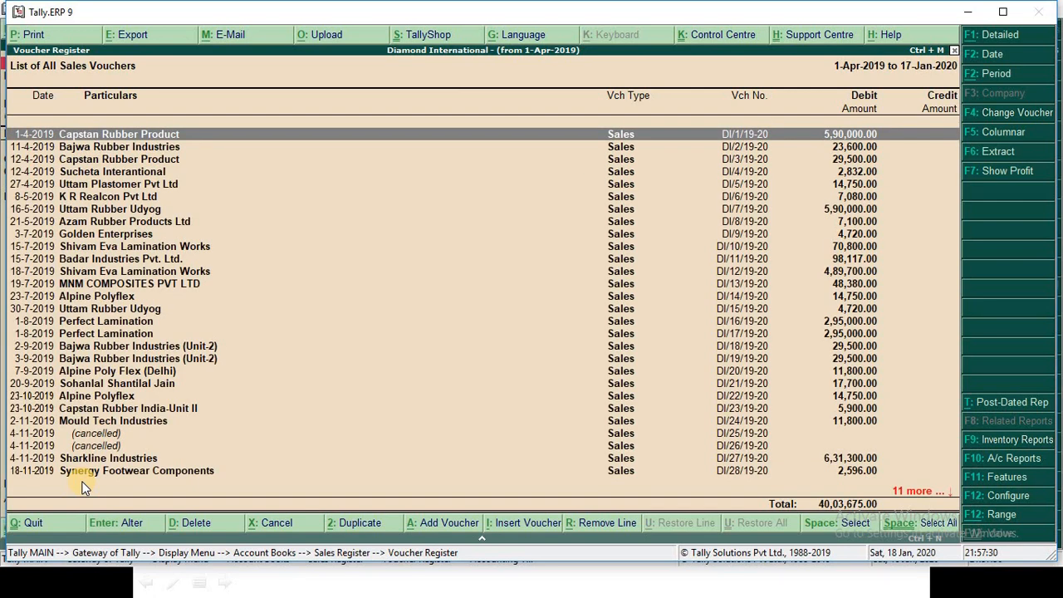
pyautogui.press('Escape')
pyautogui.press('Escape')
pyautogui.press('Escape')
pyautogui.press('Escape')
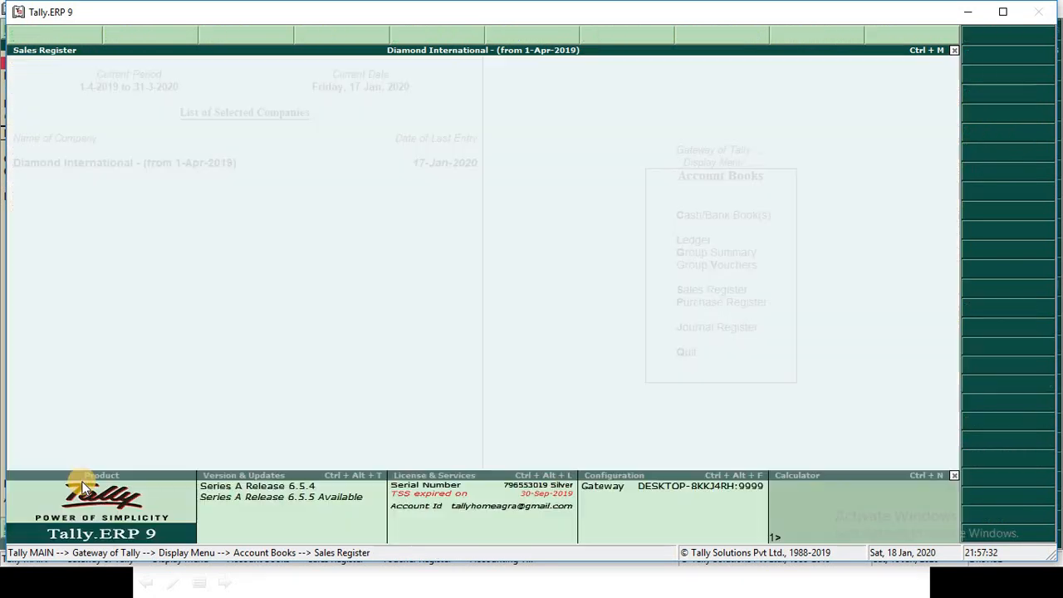
pyautogui.press('s')
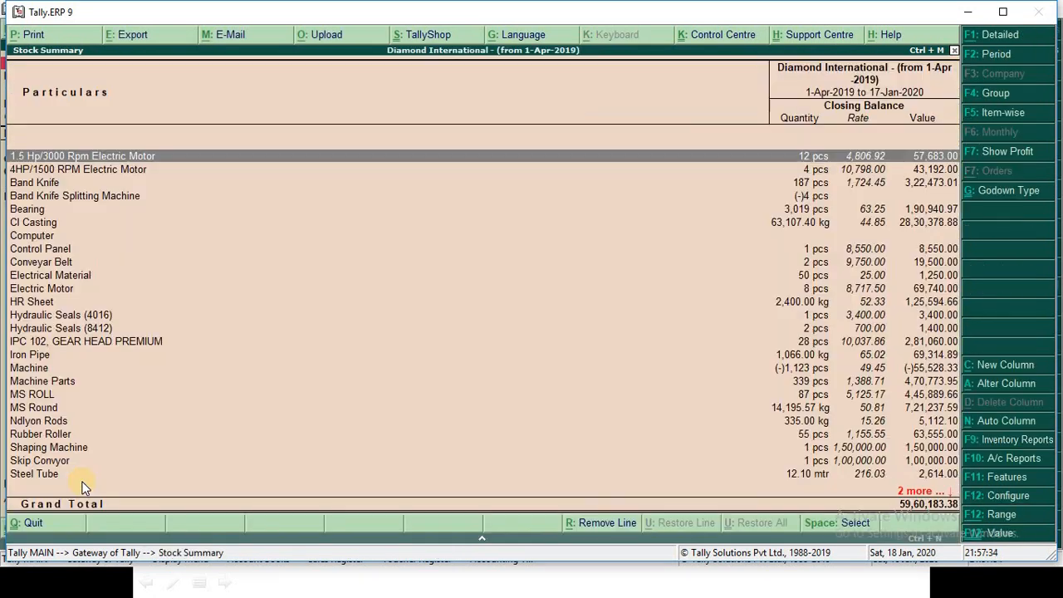
# Step: Look through the stock items in the Stock Summary and return to the Gateway
pyautogui.press('Down')
pyautogui.press('Down')
pyautogui.press('Down')
pyautogui.press('Down')
pyautogui.press('Down')
pyautogui.press('Down')
pyautogui.press('Down')
pyautogui.press('Down')
pyautogui.press('Down')
pyautogui.press('Down')
pyautogui.press('Down')
pyautogui.press('Down')
pyautogui.press('Down')
pyautogui.press('Down')
pyautogui.press('Down')
pyautogui.press('Down')
pyautogui.press('Down')
pyautogui.press('Down')
pyautogui.press('Down')
pyautogui.press('Down')
pyautogui.press('Down')
pyautogui.press('Down')
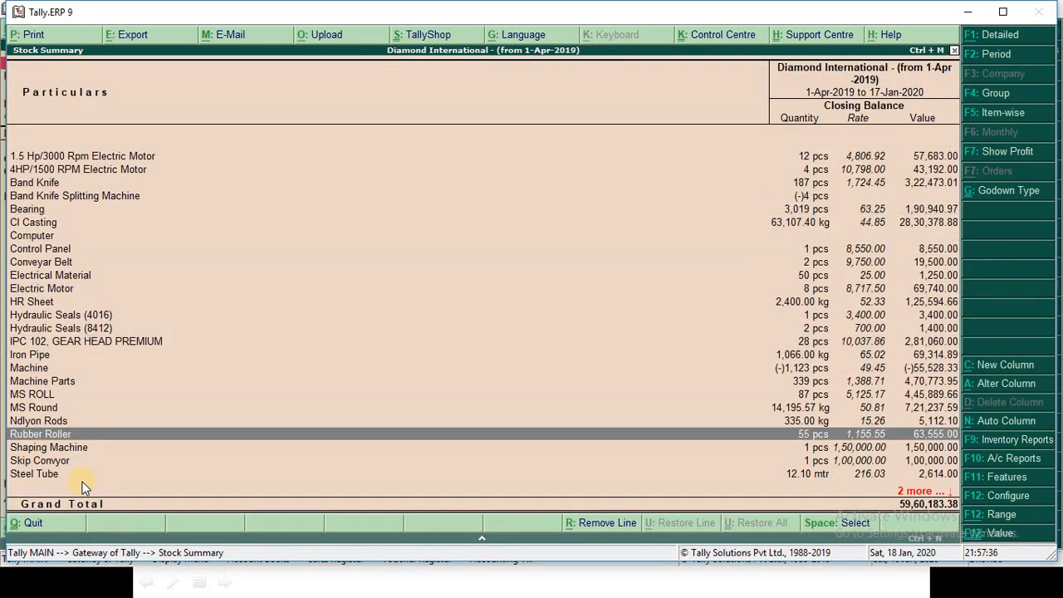
pyautogui.press('Up')
pyautogui.press('Up')
pyautogui.press('Escape')
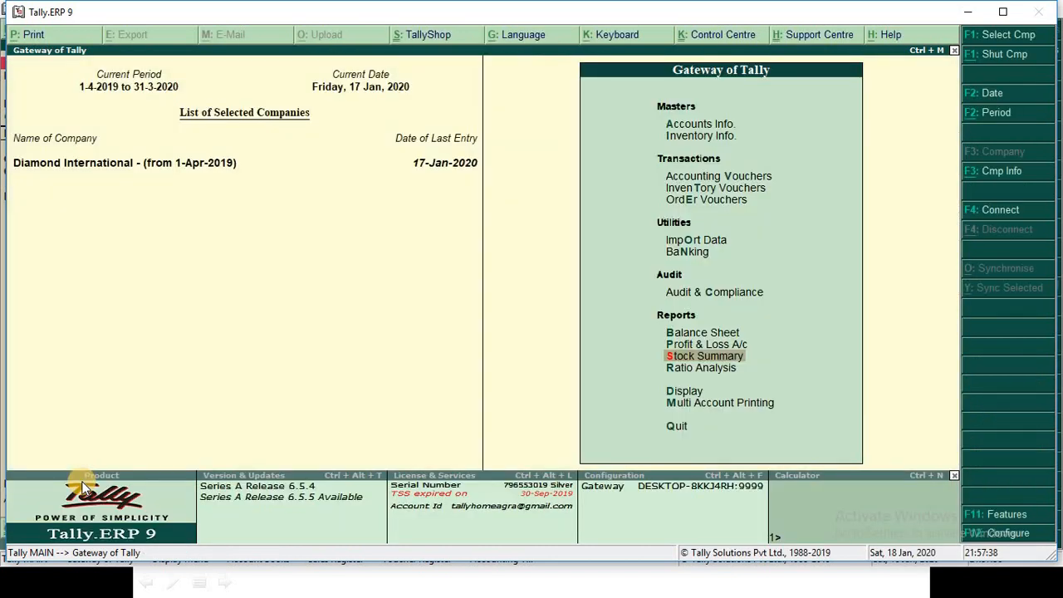
pyautogui.press('Return')
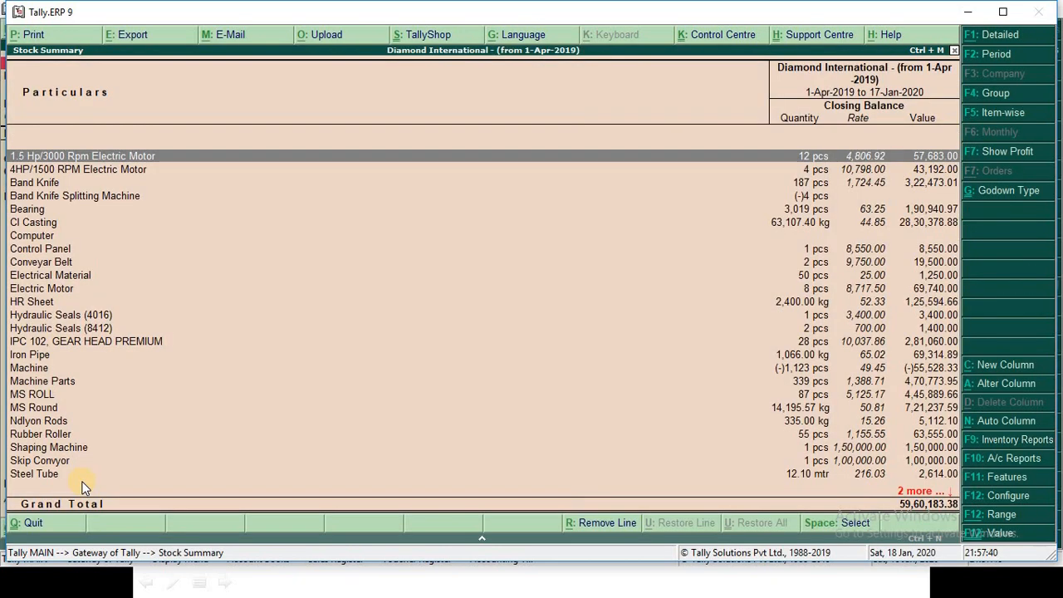
pyautogui.hotkey('alt', 'F12')
pyautogui.press('Escape')
pyautogui.press('Escape')
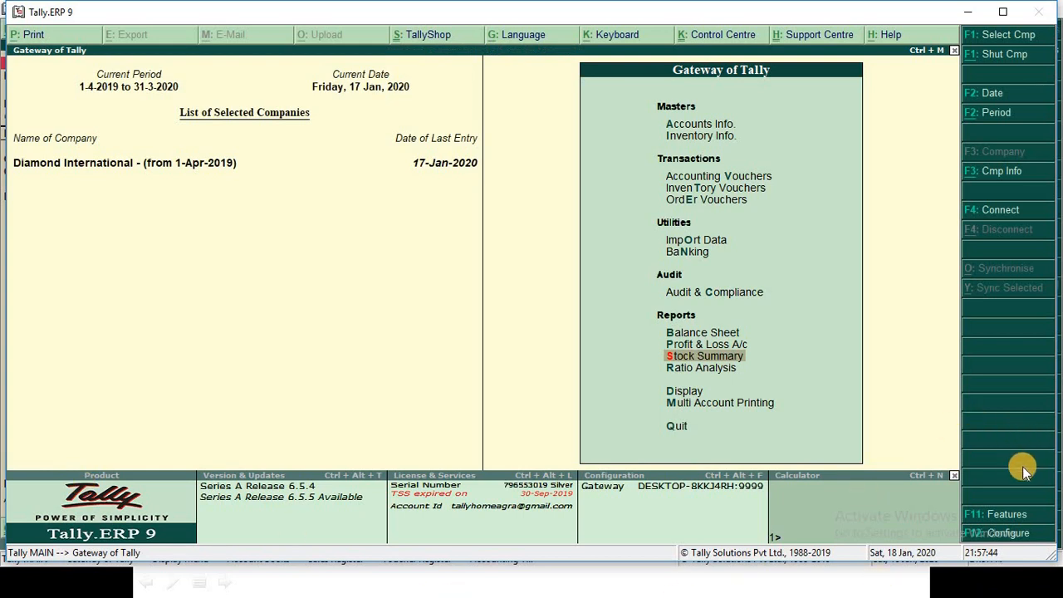
# Step: Open the Stock Summary and start a range filter on Stock Item
pyautogui.press('Return')
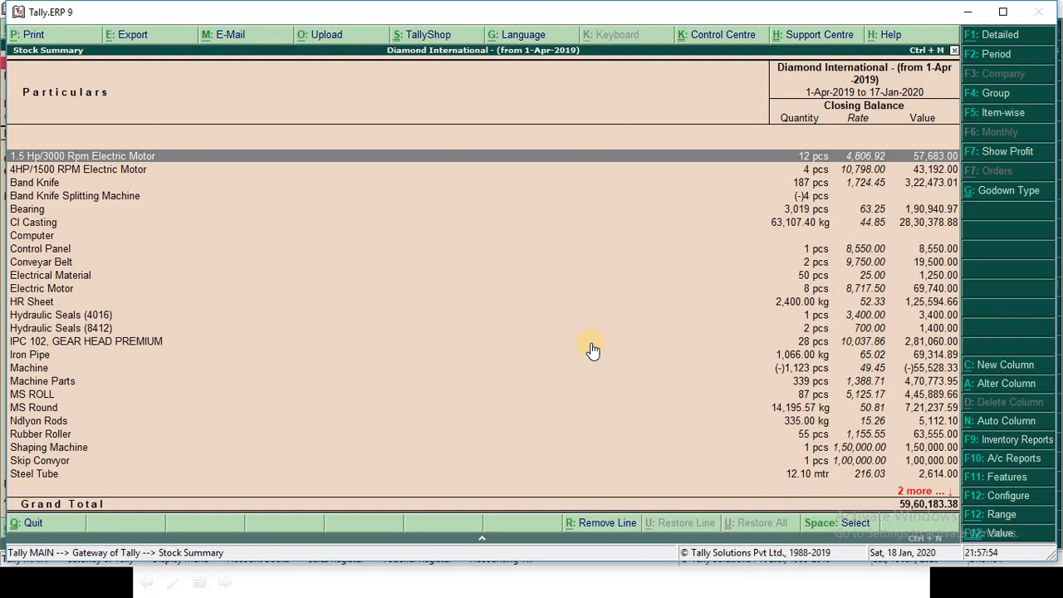
pyautogui.hotkey('alt', 'F12')
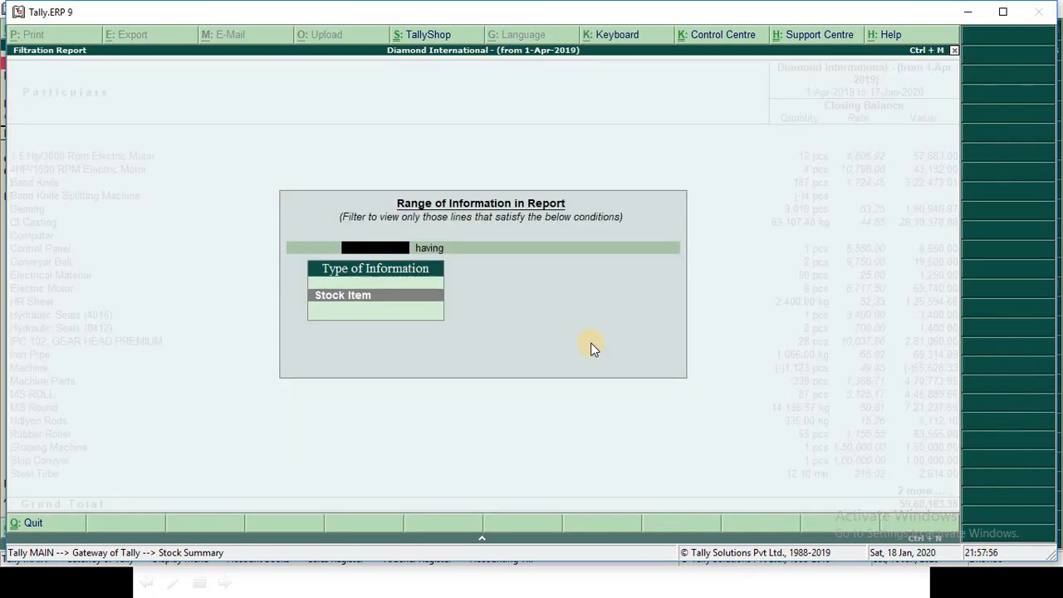
pyautogui.press('Return')
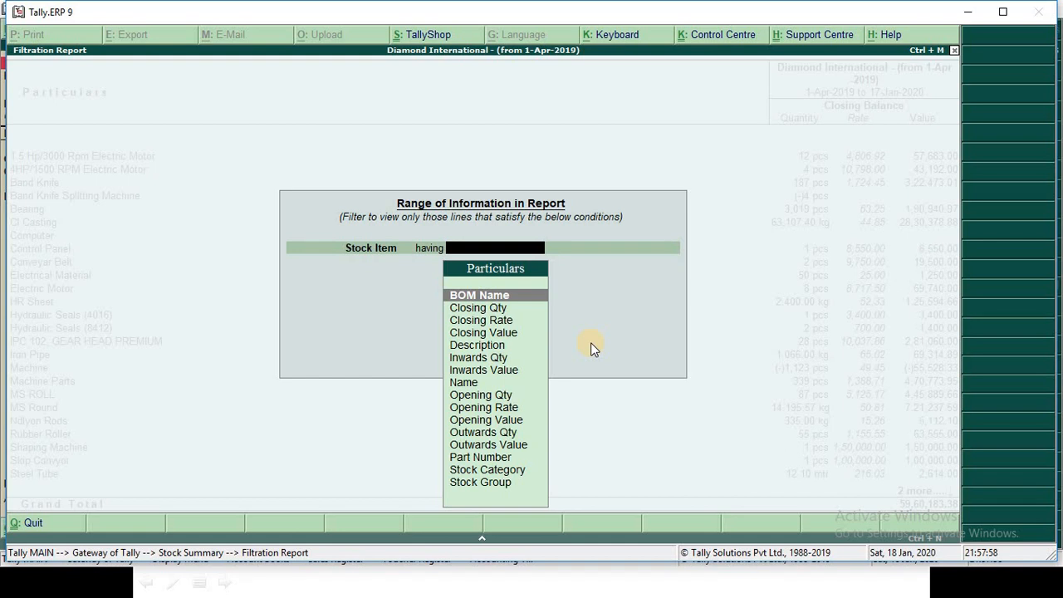
# Step: Browse the particulars available for the stock item filter condition
pyautogui.write('clos')
pyautogui.press('BackSpace')
pyautogui.press('BackSpace')
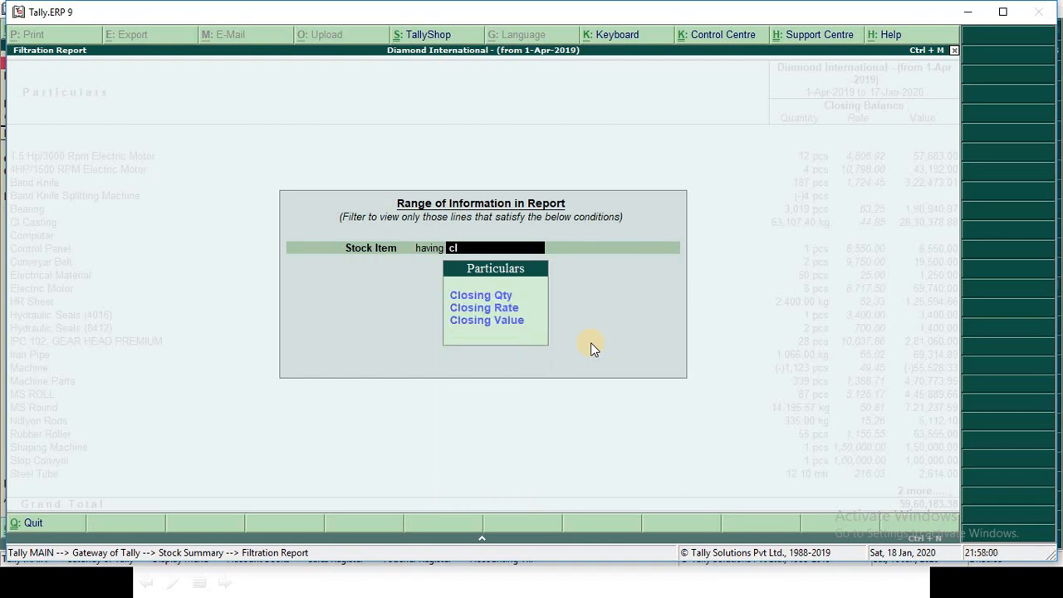
pyautogui.press('BackSpace')
pyautogui.press('BackSpace')
pyautogui.press('Down')
pyautogui.press('Down')
pyautogui.press('Down')
pyautogui.press('Down')
pyautogui.press('Down')
pyautogui.press('Down')
pyautogui.press('Down')
pyautogui.press('Down')
pyautogui.press('Down')
pyautogui.press('Down')
pyautogui.press('Down')
pyautogui.press('Down')
pyautogui.press('Down')
pyautogui.press('Down')
pyautogui.press('Down')
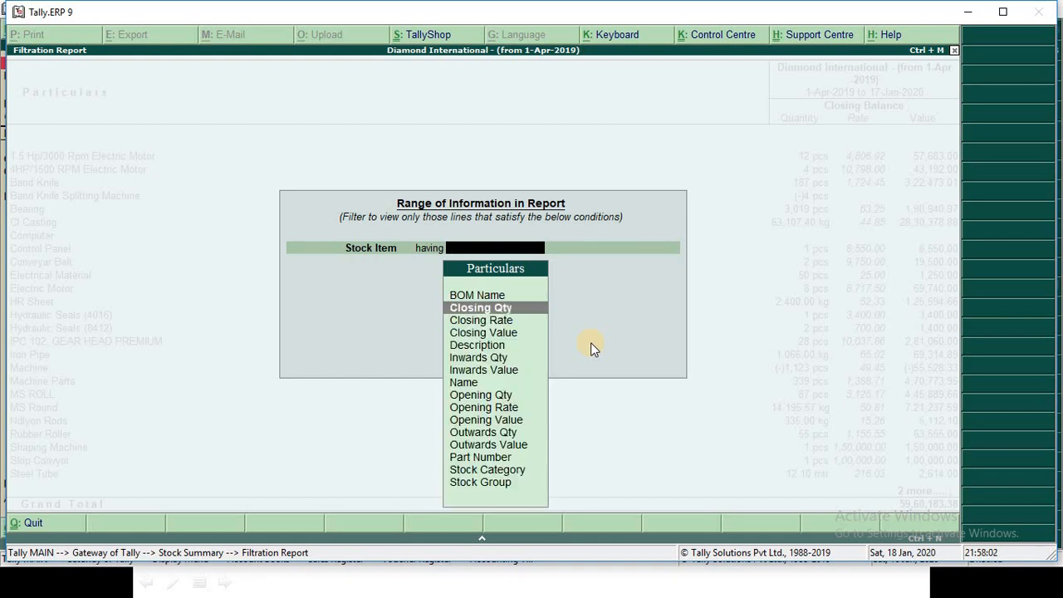
pyautogui.press('Up')
pyautogui.press('Up')
pyautogui.press('Up')
pyautogui.press('Up')
pyautogui.press('Up')
pyautogui.press('Up')
pyautogui.press('Up')
pyautogui.press('Up')
pyautogui.press('Up')
pyautogui.press('Up')
pyautogui.press('Up')
pyautogui.press('Up')
pyautogui.press('Up')
pyautogui.press('Up')
pyautogui.press('Up')
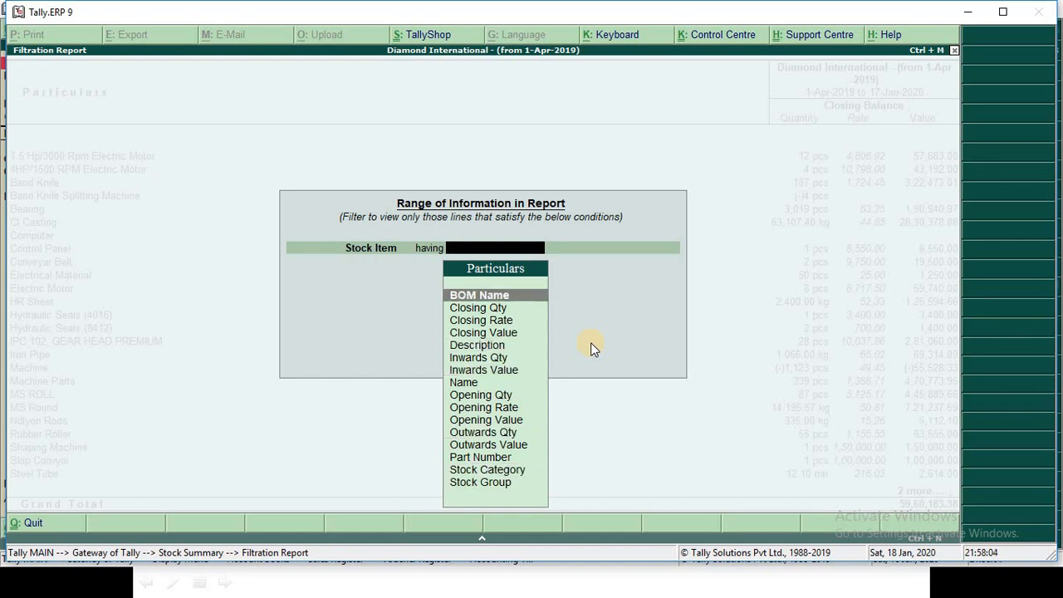
# Step: Filter the Stock Summary to stock items having Closing Qty greater than 1000
pyautogui.press('Down')
pyautogui.press('Return')
pyautogui.press('Down')
pyautogui.press('Down')
pyautogui.press('Down')
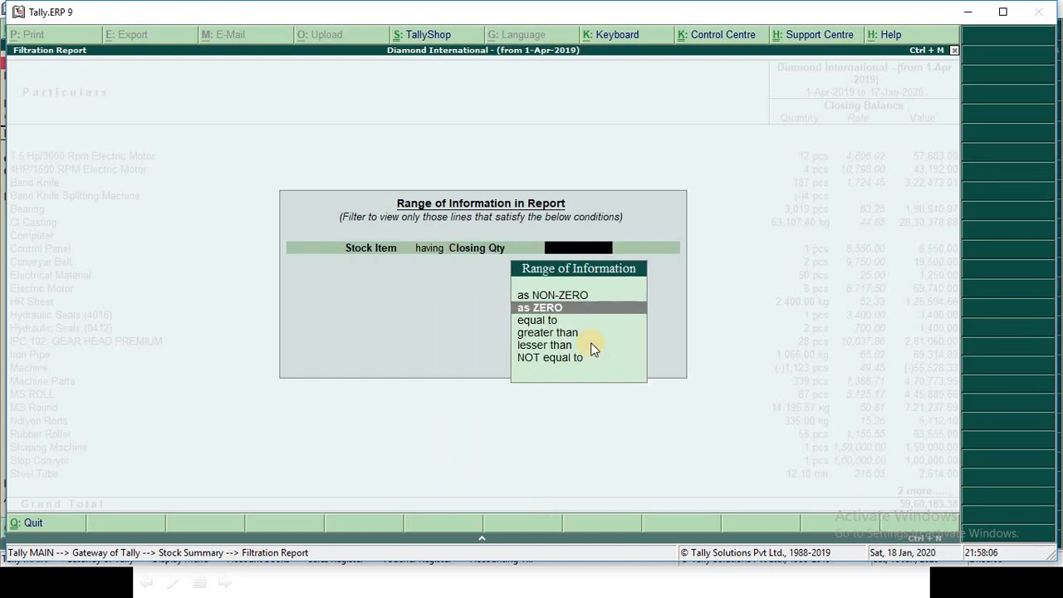
pyautogui.press('Return')
pyautogui.write('1000')
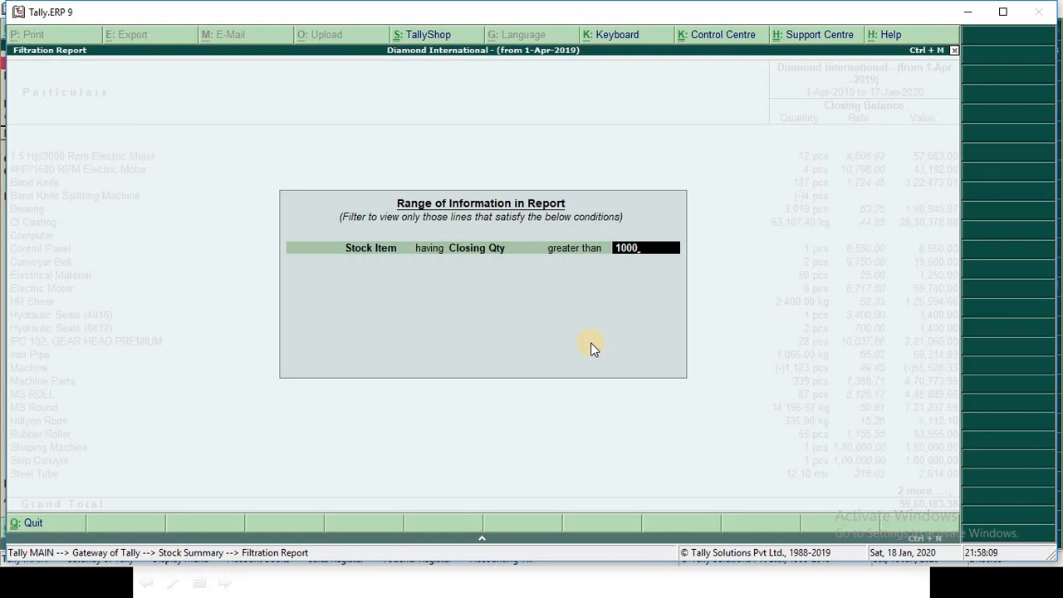
pyautogui.press('Return')
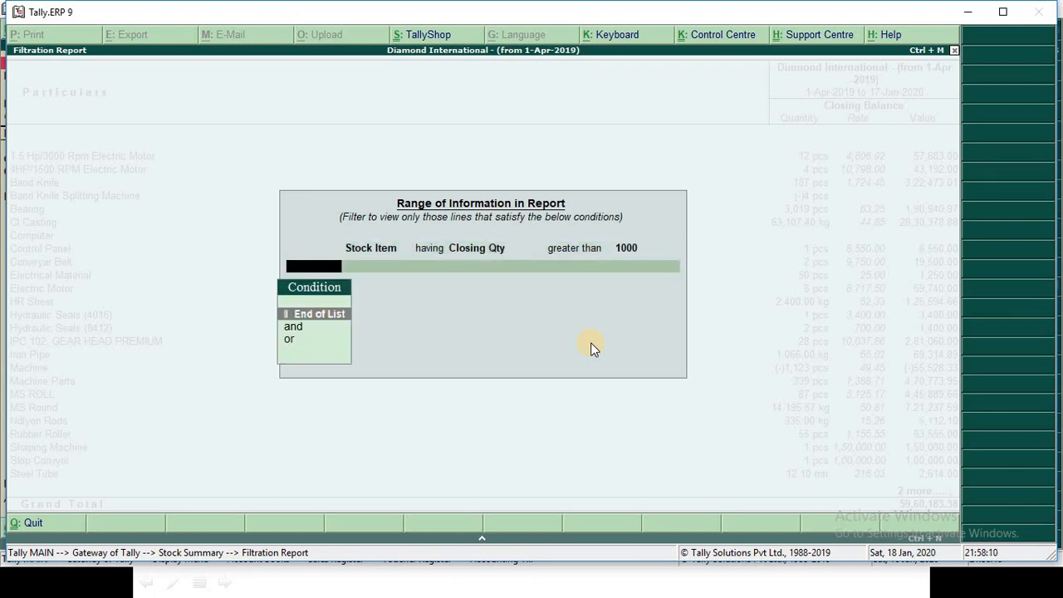
pyautogui.press('Return')
# Step: Review the closing quantities of the filtered stock items, and clear the filter
pyautogui.press('Down')
pyautogui.press('Down')
pyautogui.press('Down')
pyautogui.press('Down')
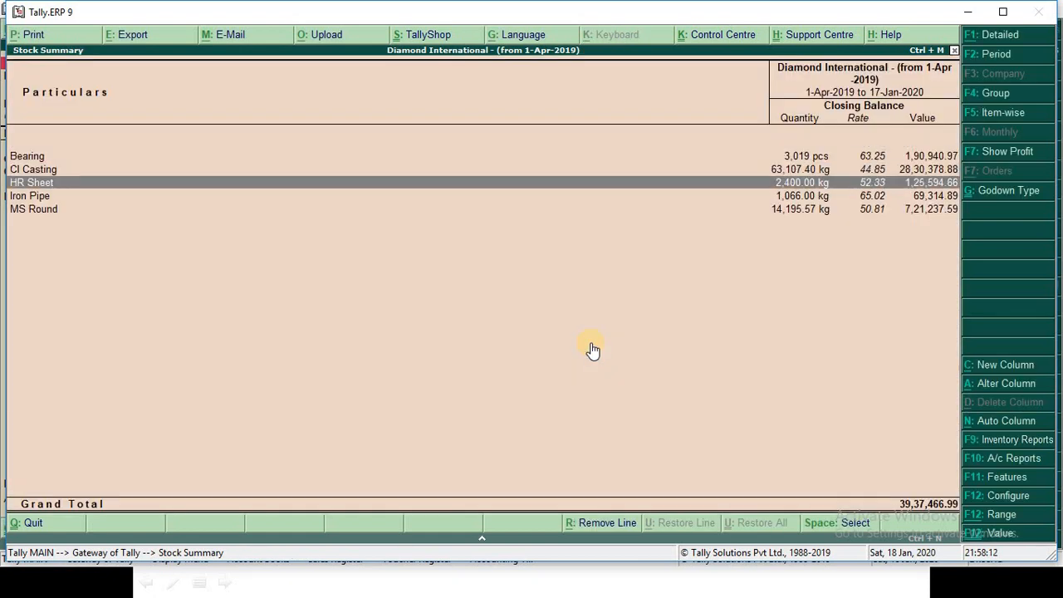
pyautogui.press('Up')
pyautogui.press('Up')
pyautogui.press('Up')
pyautogui.press('Up')
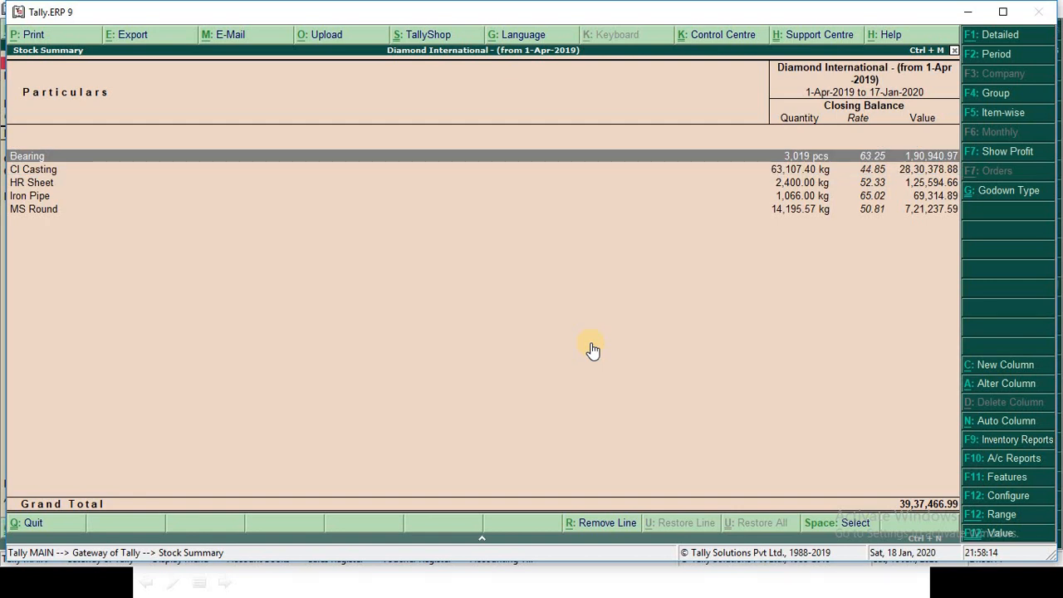
pyautogui.press('Down')
pyautogui.press('Down')
pyautogui.press('Down')
pyautogui.press('Down')
pyautogui.press('Up')
pyautogui.press('Up')
pyautogui.press('Up')
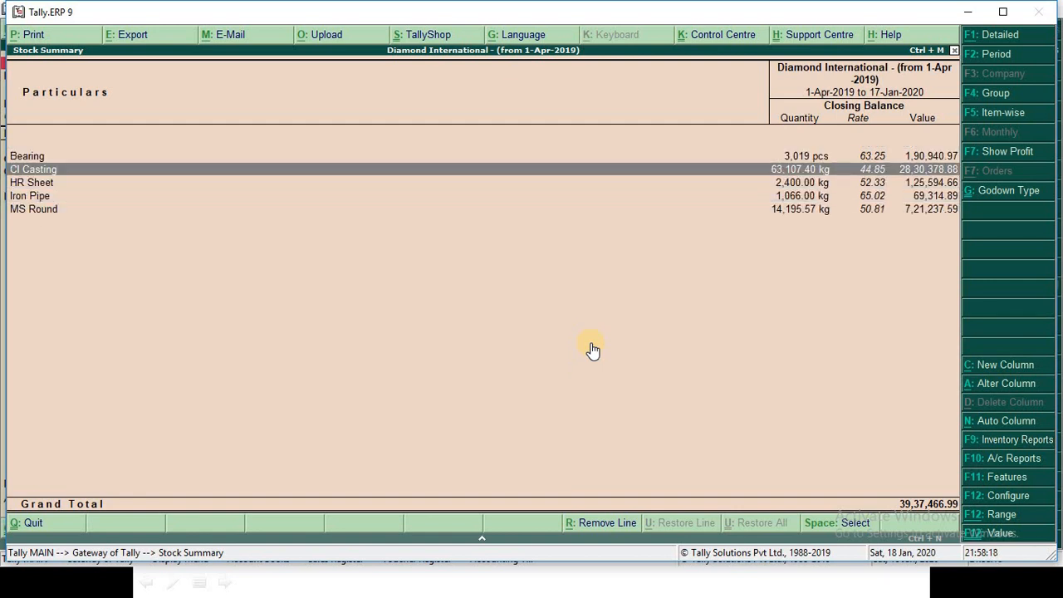
pyautogui.press('Escape')
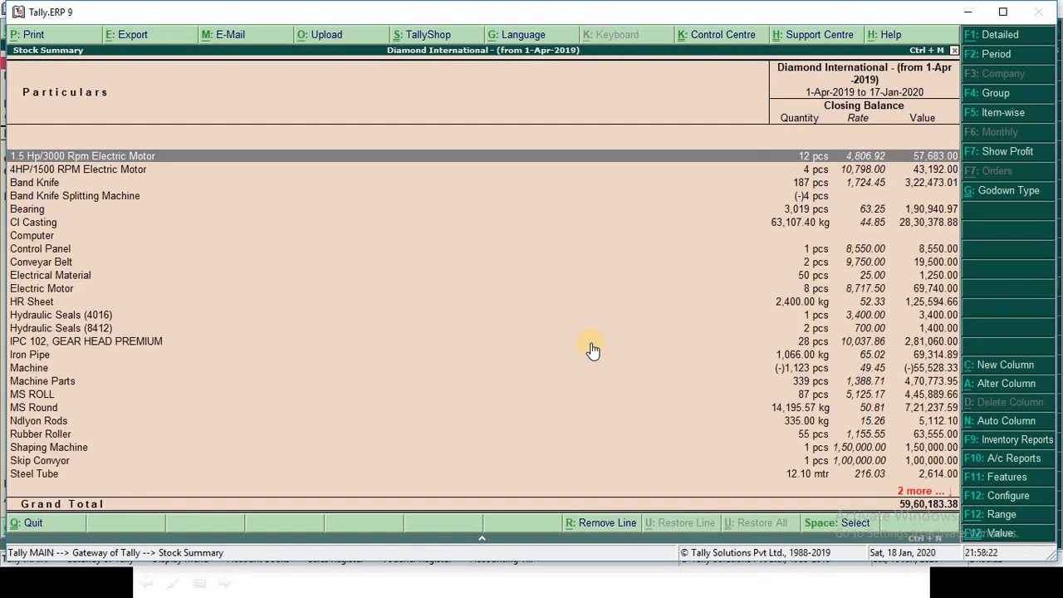
# Step: Switch to the PowerPoint slide show of Presentation1
pyautogui.hotkey('alt', 'Tab')
pyautogui.hotkey('alt', 'Tab')
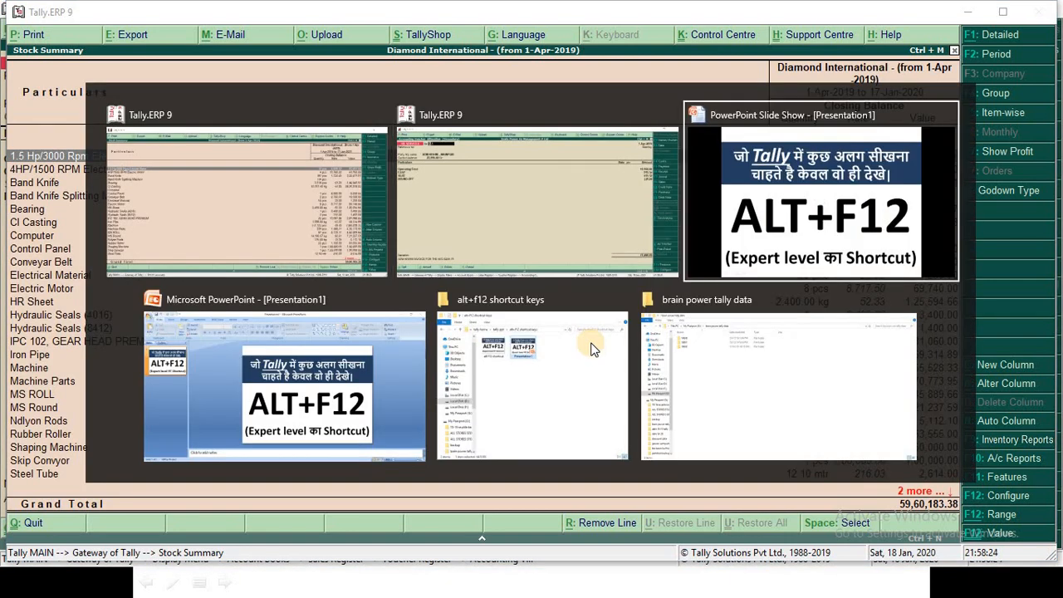